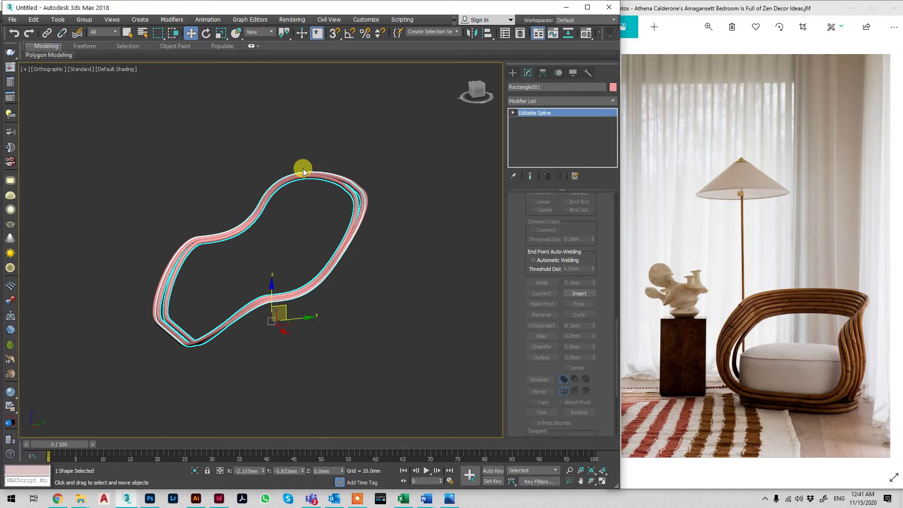
Increase the existing curved outline's radial rendering thickness to about 1.767 mm
scroll(541, 211, up, 5)
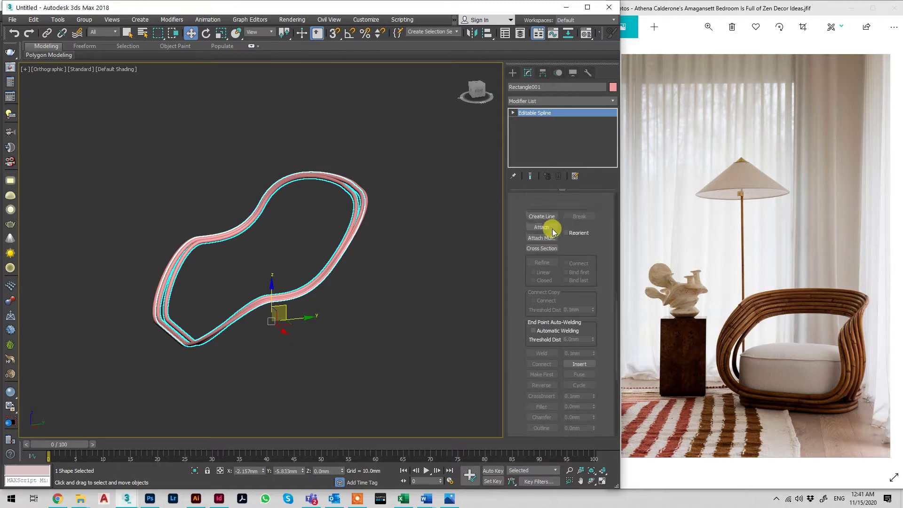
scroll(550, 249, up, 6)
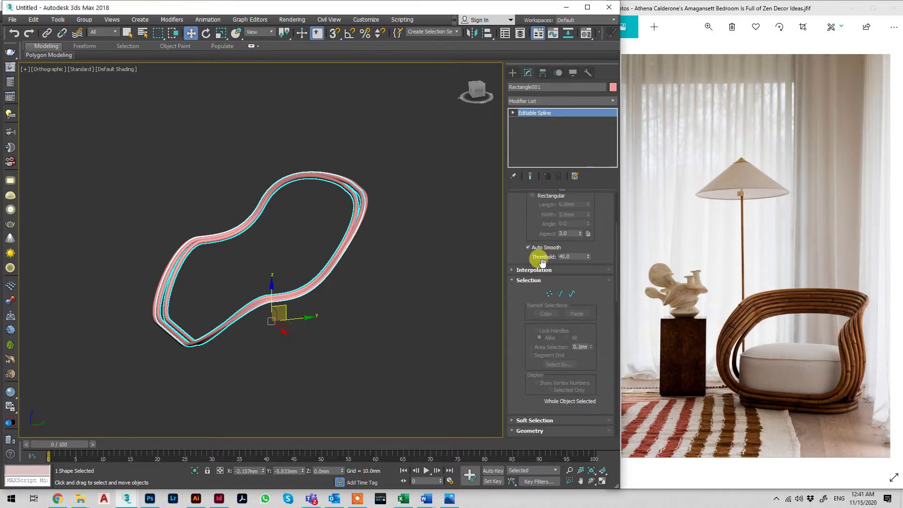
scroll(542, 262, up, 1)
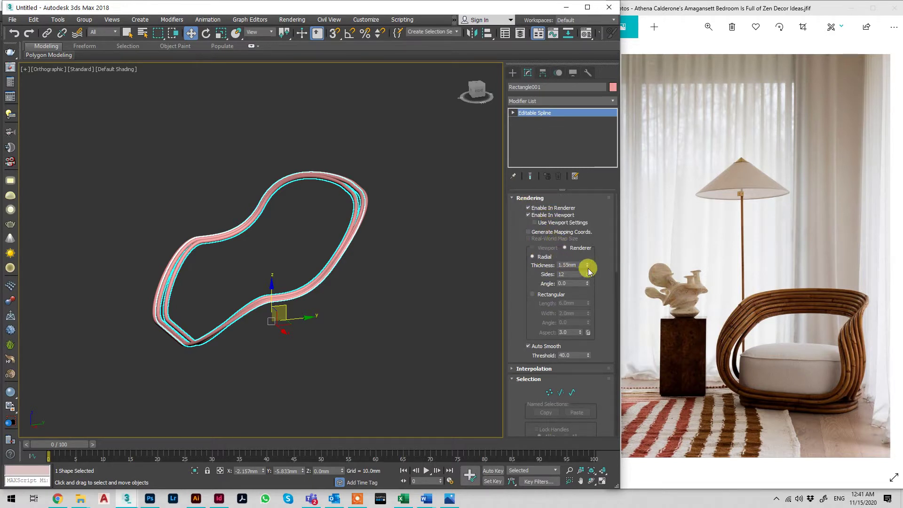
mouse_move(587, 267)
mouse_down()
mouse_move(586, 200)
mouse_move(588, 262)
mouse_move(584, 253)
mouse_up()
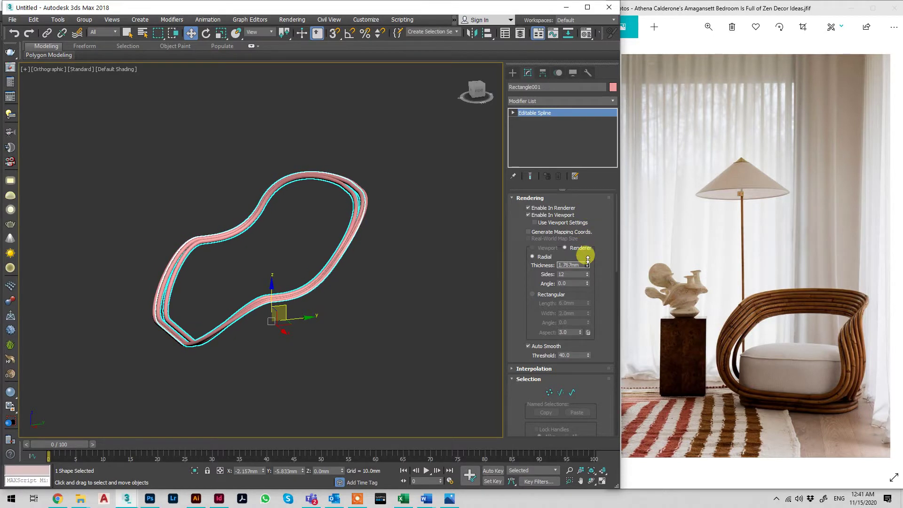
Delete the existing curved outline from the scene and get ready to create new splines
drag(388, 170, 311, 231)
key(Delete)
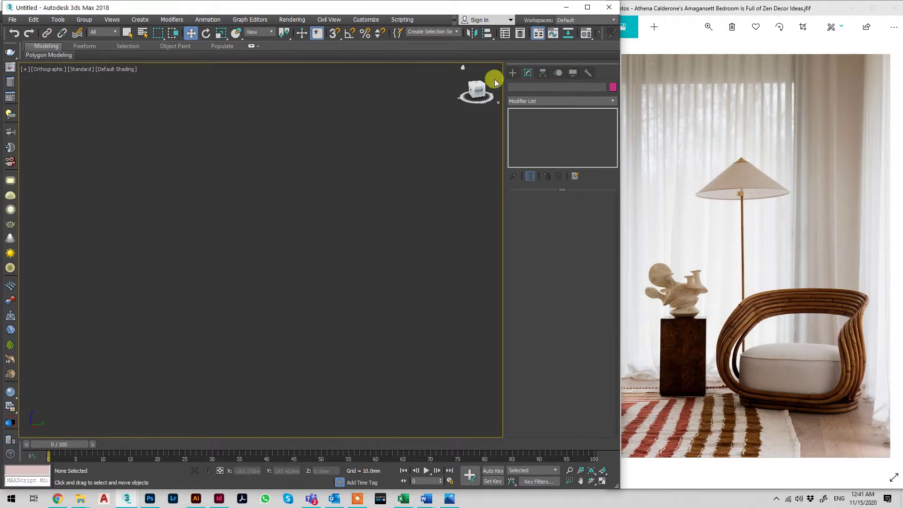
click(513, 73)
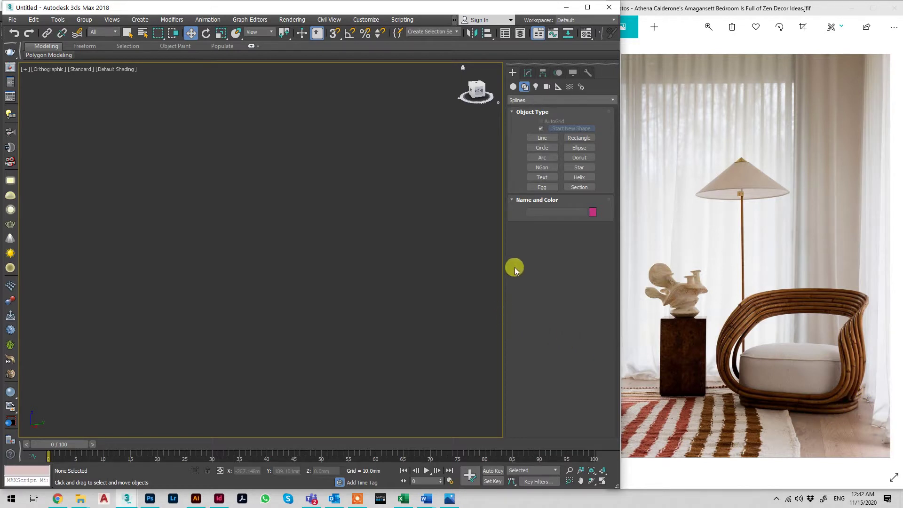
click(578, 137)
drag(356, 319, 302, 345)
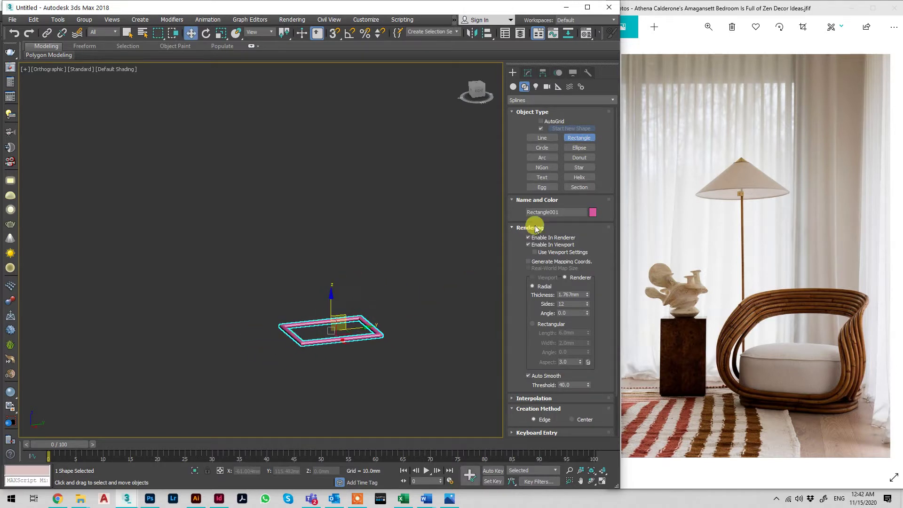
key(w)
key(Delete)
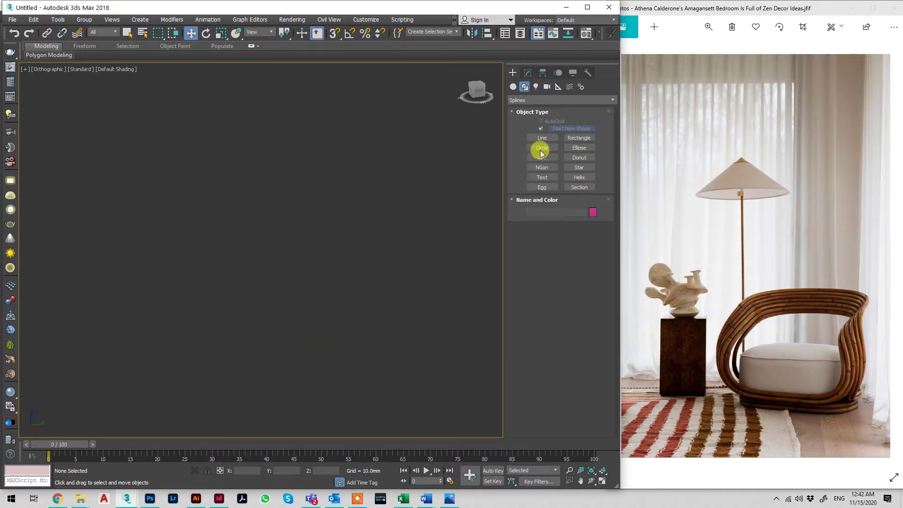
Start a new rectangle spline with rendering disabled in both the renderer and the viewport
click(576, 138)
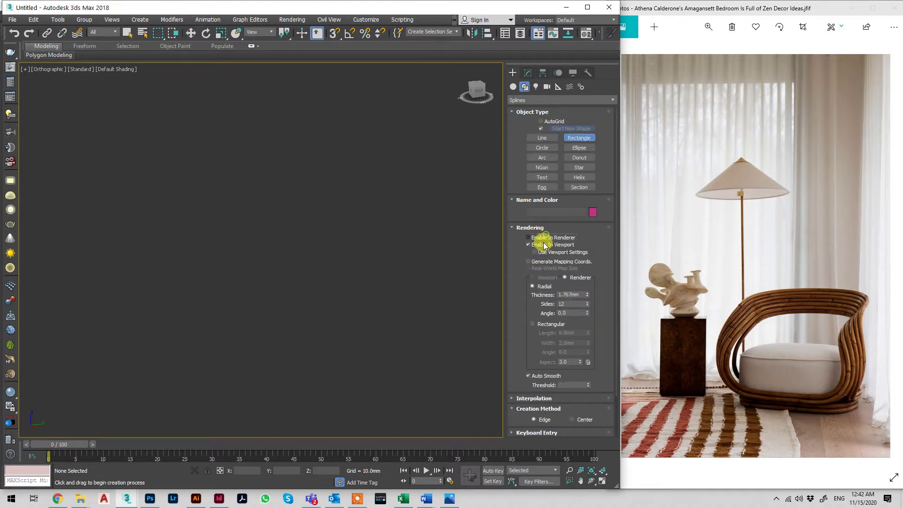
click(543, 245)
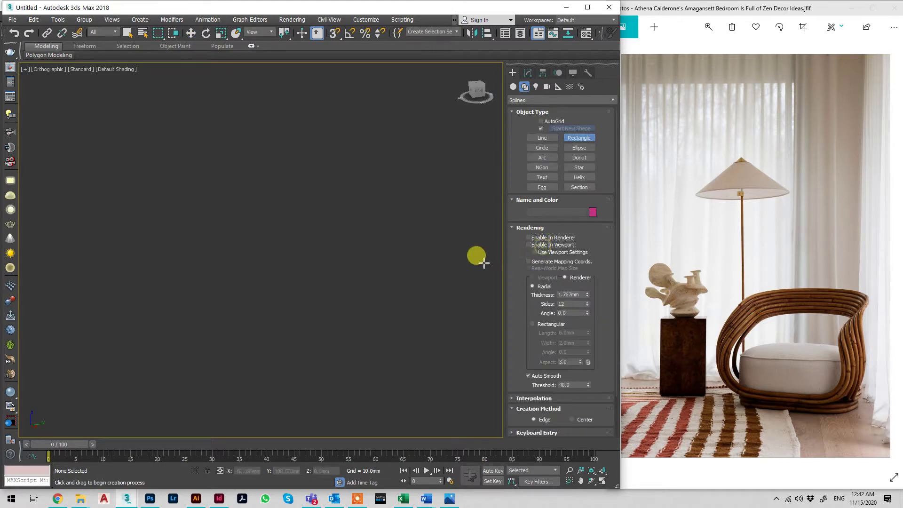
click(565, 229)
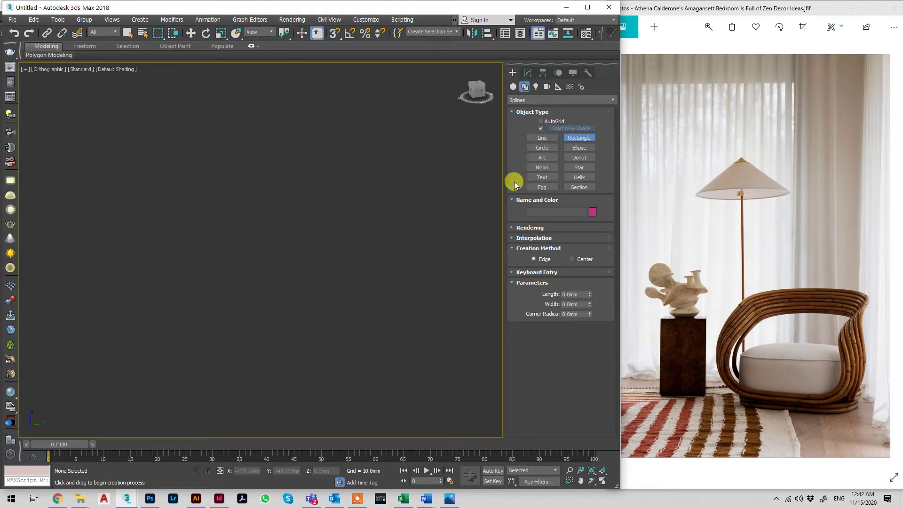
Draw a rectangle on the ground plane and set its length and width to 600 mm
drag(386, 316, 262, 377)
click(570, 293)
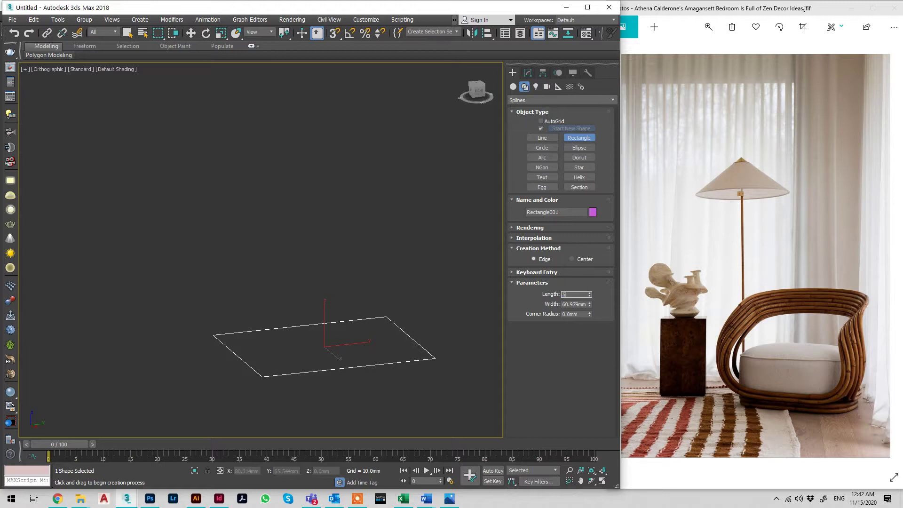
key(BackSpace)
key(Tab)
text(600)
key(Return)
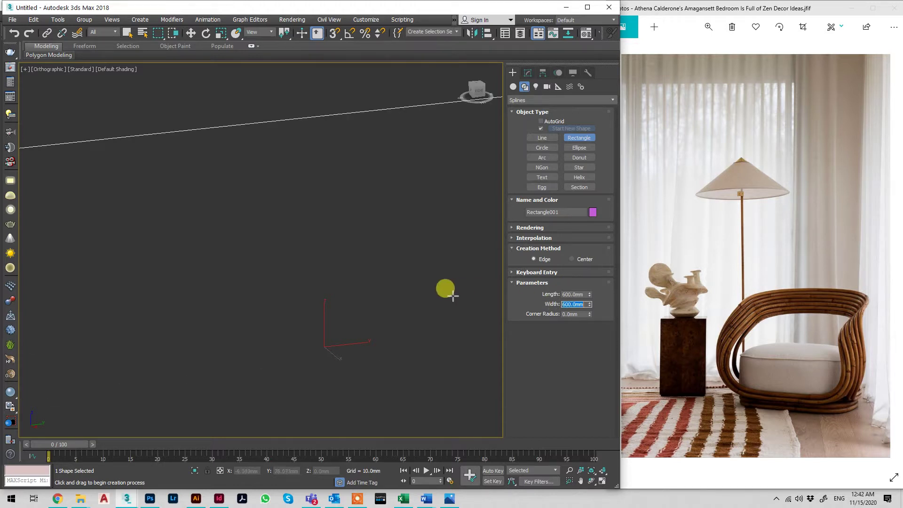
scroll(430, 286, down, 3)
key(Escape)
scroll(428, 287, down, 2)
middle_drag(429, 286, 414, 285)
key(w)
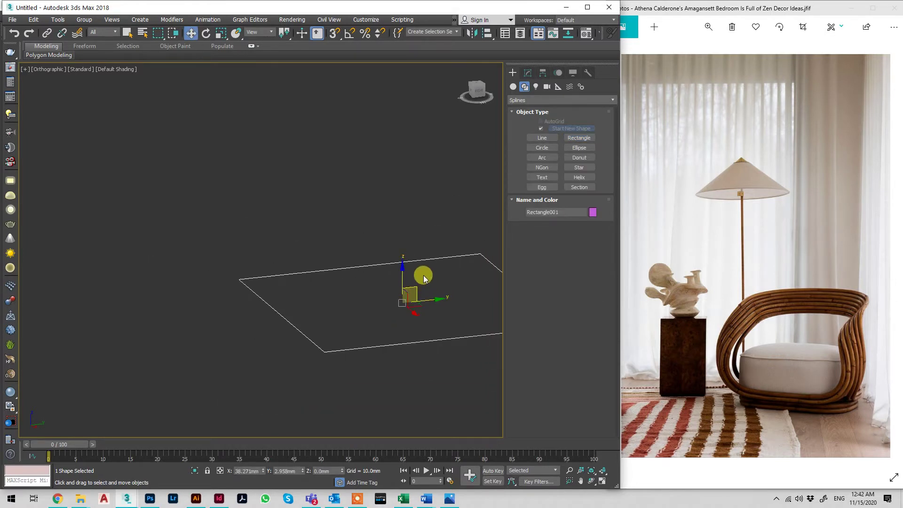
Add an Edit Spline modifier on top of the 600 mm rectangle
key(z)
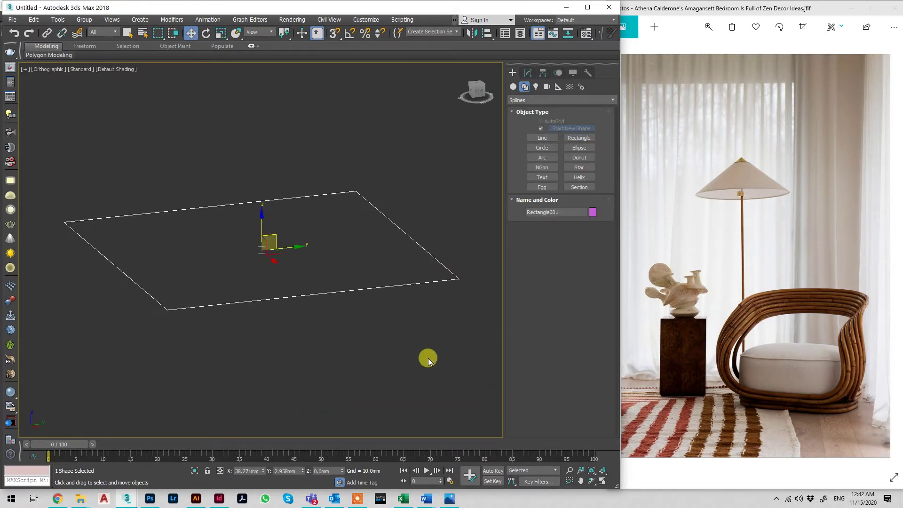
scroll(411, 355, down, 3)
scroll(395, 311, up, 3)
alt+middle_drag(392, 294, 384, 313)
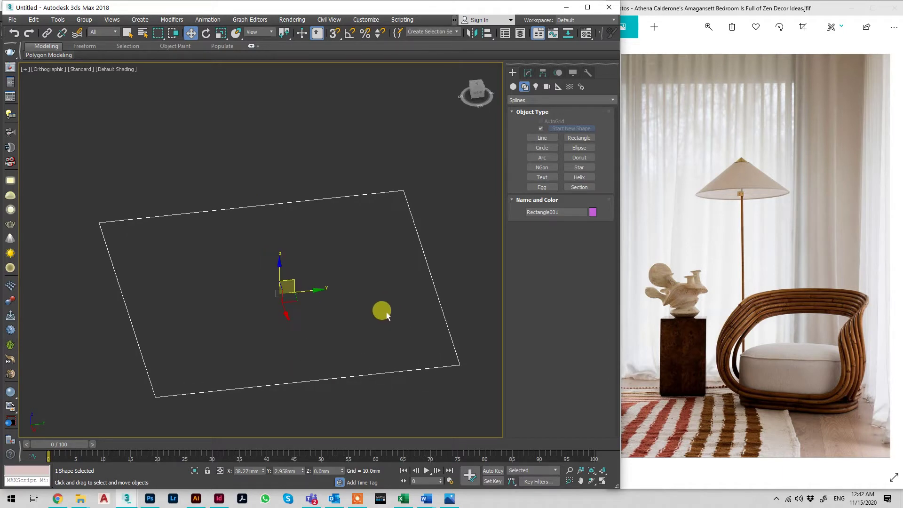
click(521, 71)
click(548, 102)
key(e)
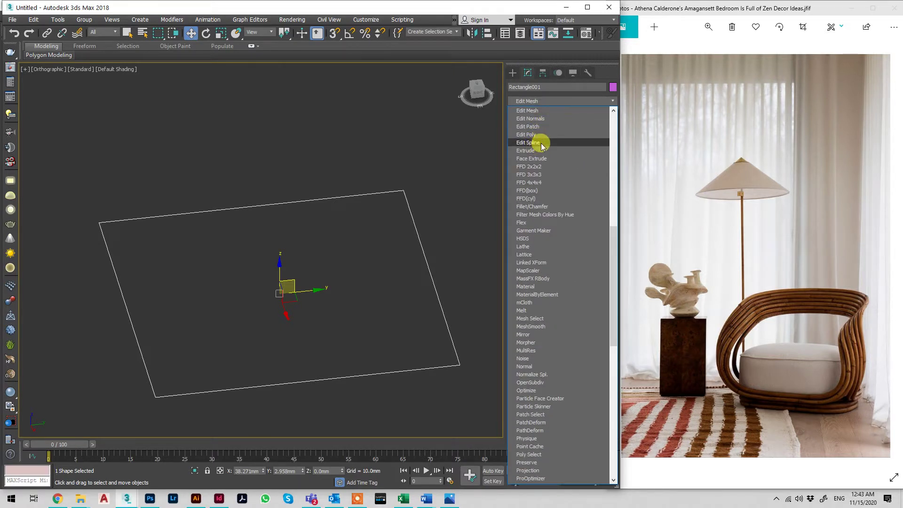
click(542, 146)
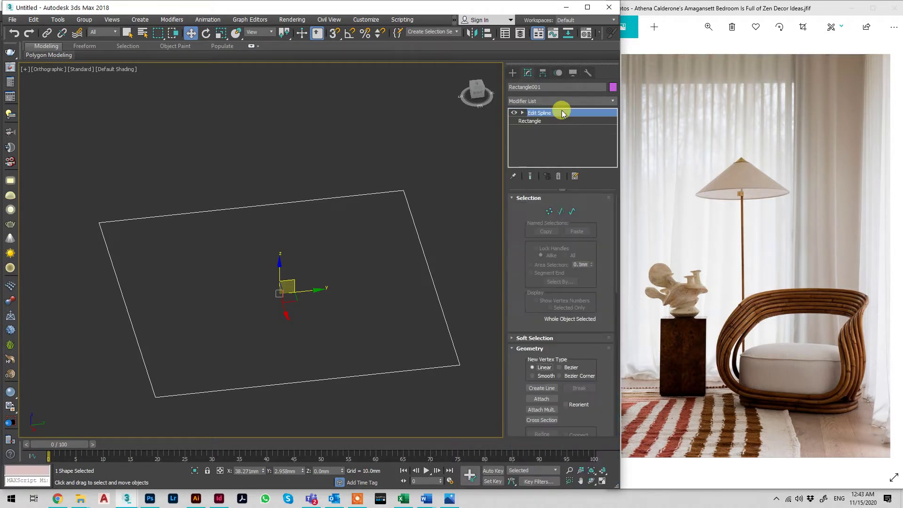
click(540, 121)
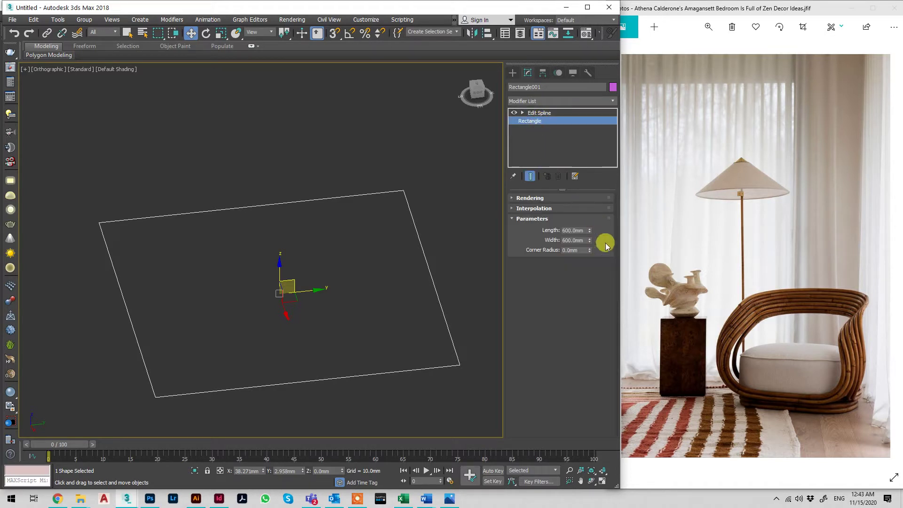
click(530, 113)
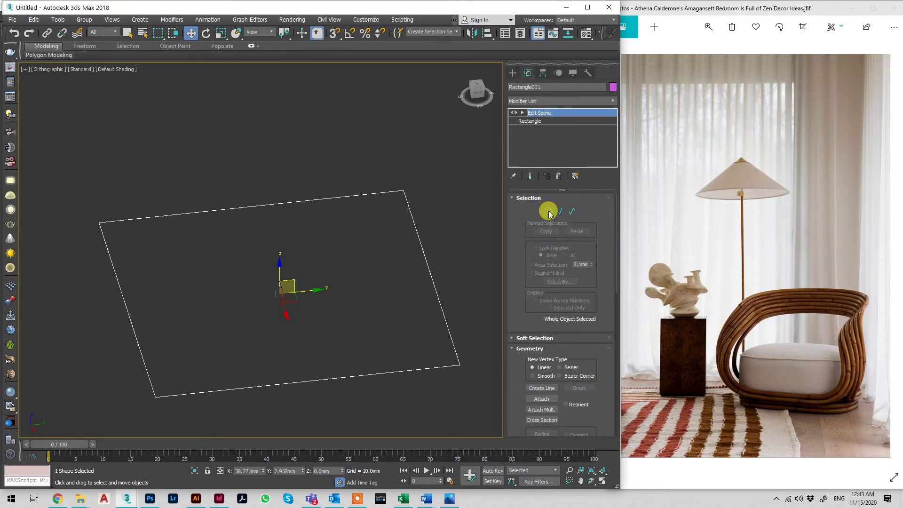
Select all four rectangle vertices and fillet them freehand into large rounded corners, leaving vertex editing when done
click(549, 211)
drag(475, 161, 71, 405)
scroll(614, 333, down, 6)
click(541, 366)
drag(457, 371, 475, 265)
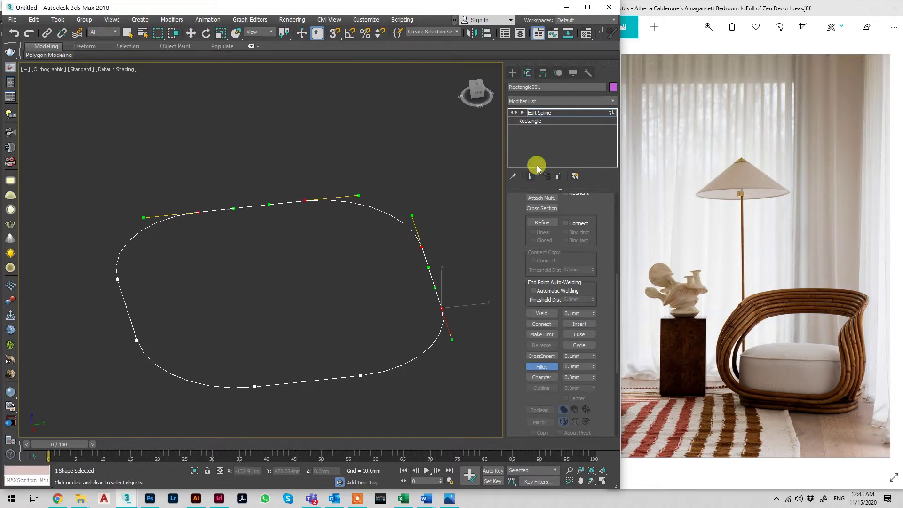
click(572, 114)
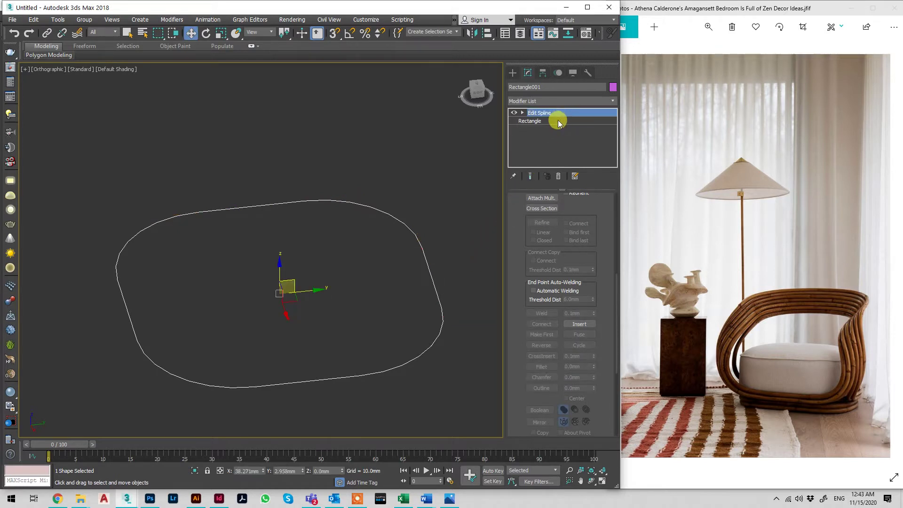
Enable rendering of the base rectangle in both the renderer and the viewport
scroll(579, 239, up, 5)
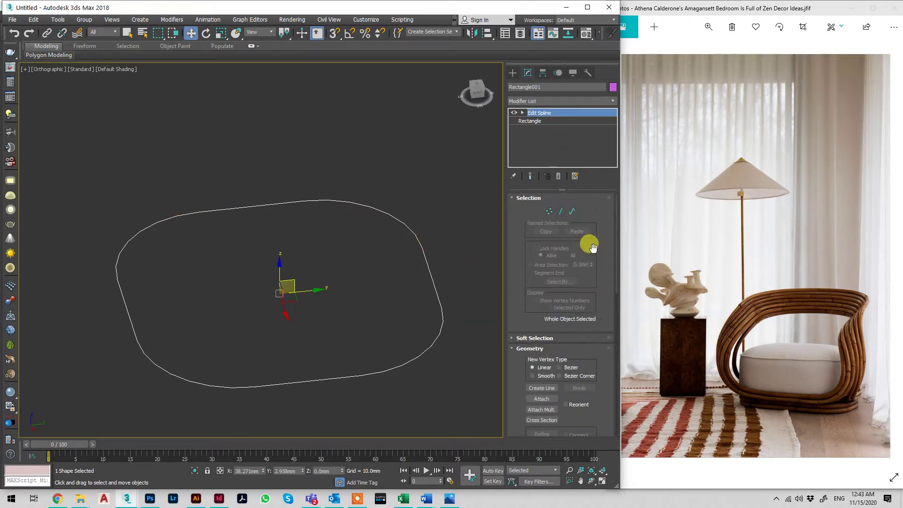
click(547, 121)
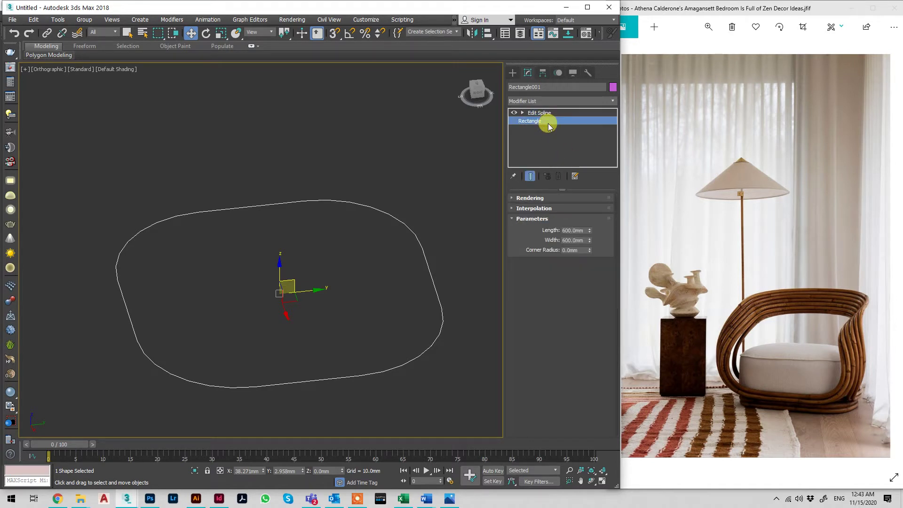
click(561, 198)
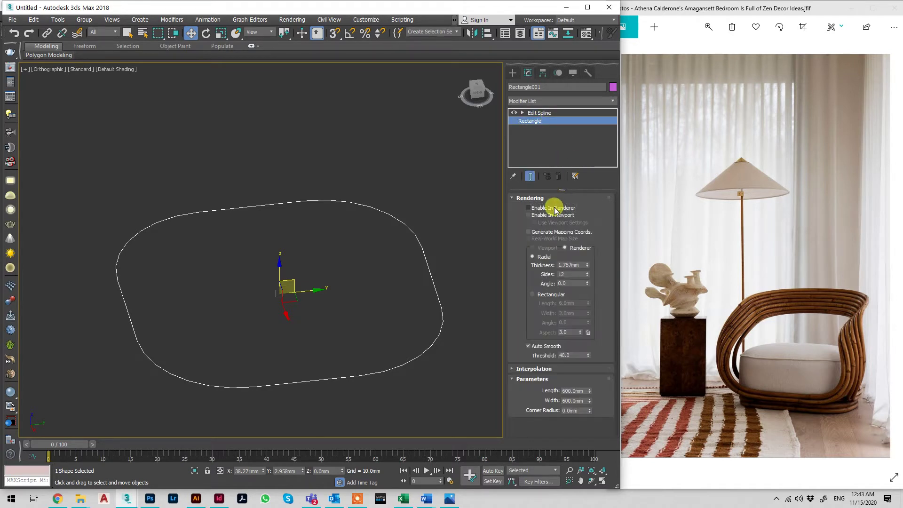
click(552, 215)
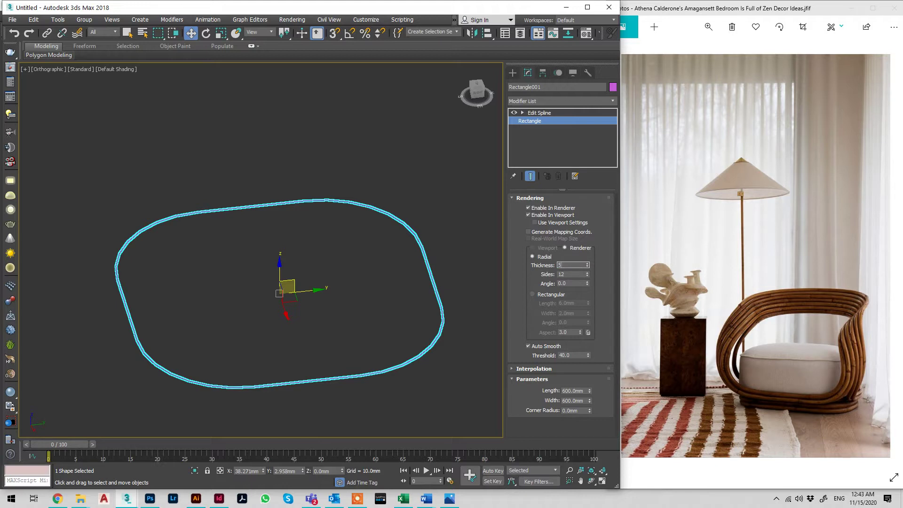
Try radial thicknesses of 50 mm and 10 mm on the rounded rectangle
text(50)
key(Return)
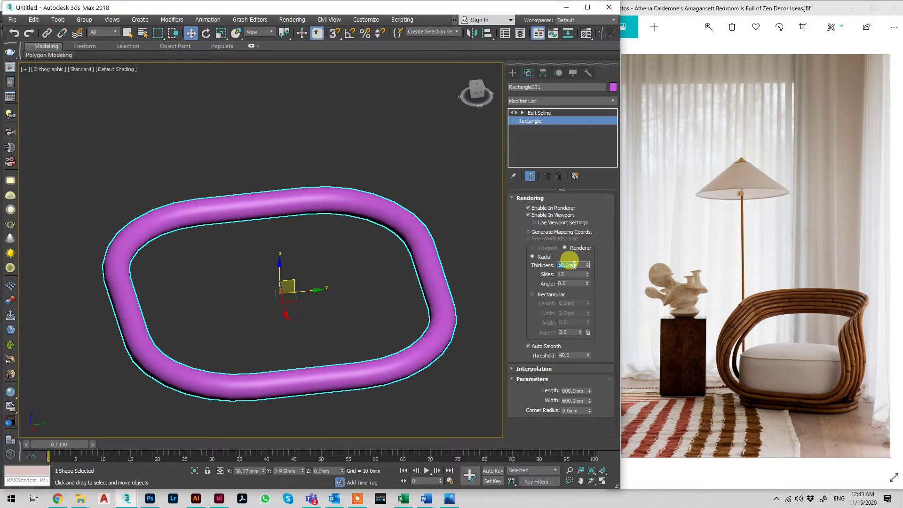
text(10)
key(Return)
Set the rounded rectangle's radial thickness to 20 mm and its sides to 16
click(570, 263)
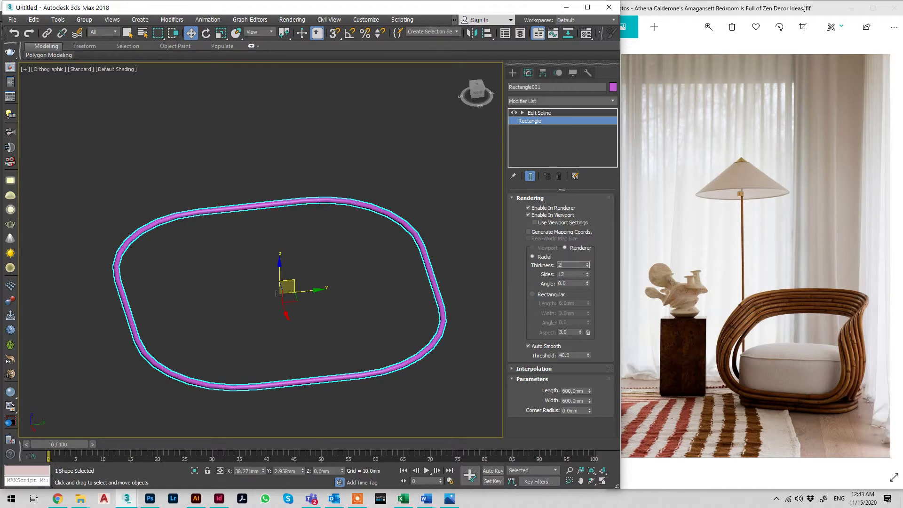
text(20)
key(Return)
click(569, 264)
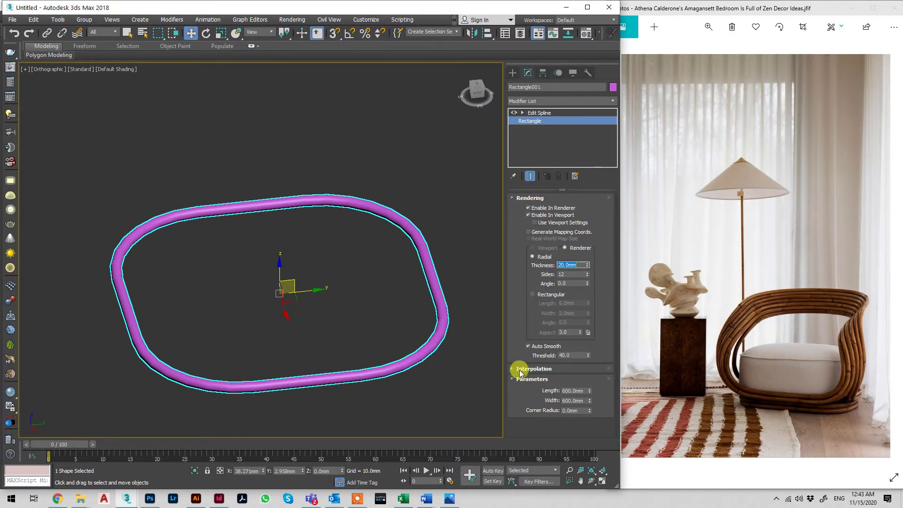
mouse_move(587, 274)
mouse_down()
mouse_move(592, 244)
mouse_move(587, 268)
mouse_up()
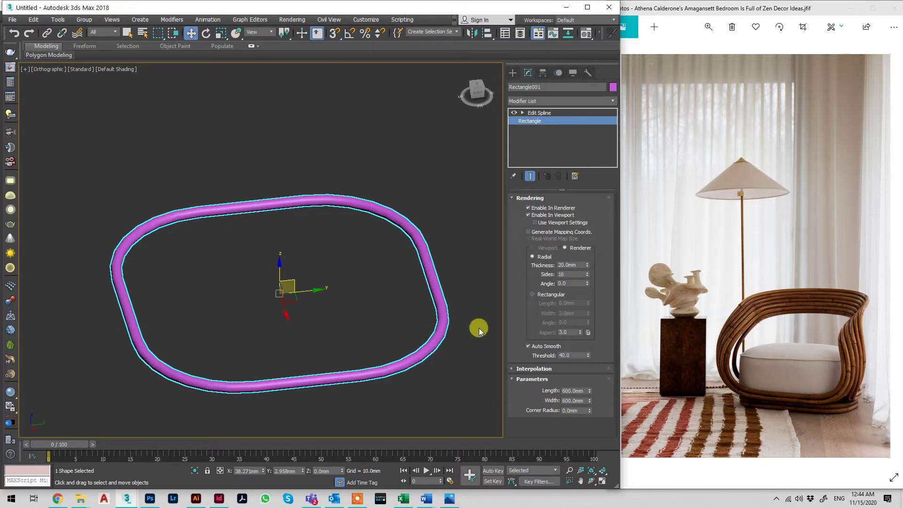
Turn on adaptive interpolation for the base rectangle and return to the Edit Spline level
click(542, 369)
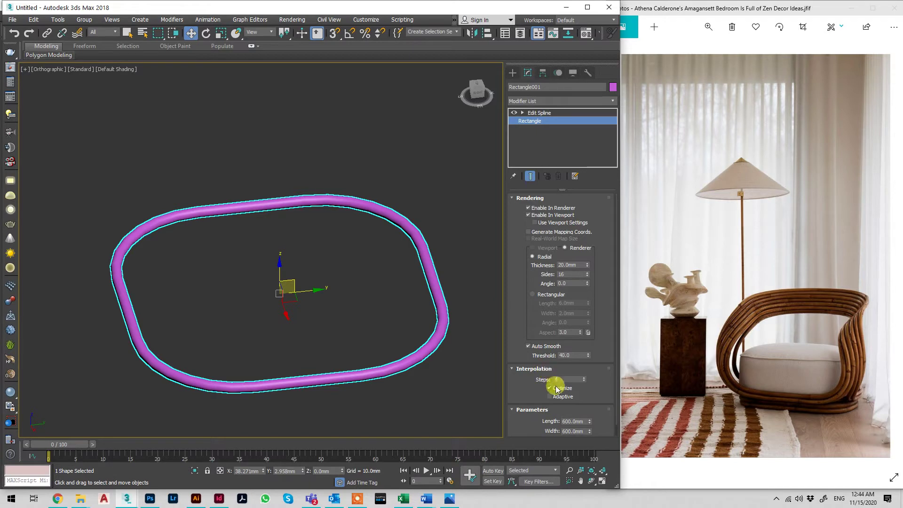
click(549, 396)
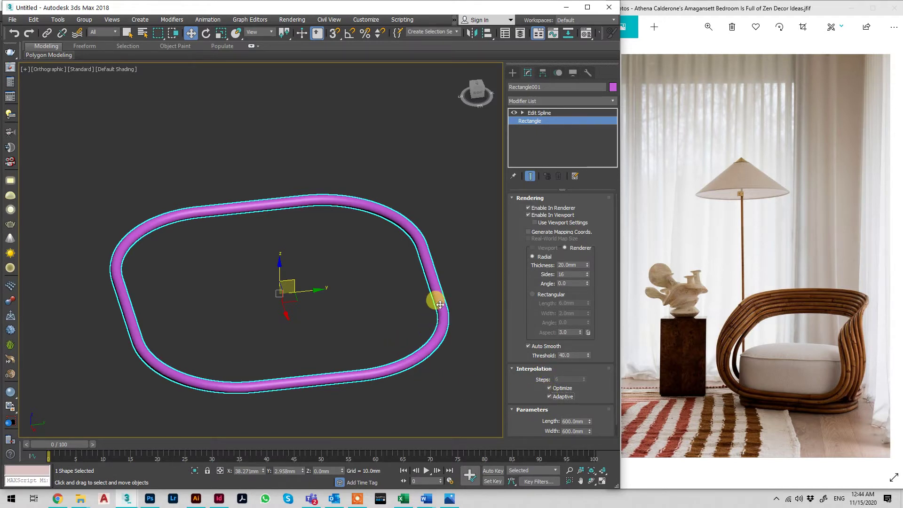
click(541, 113)
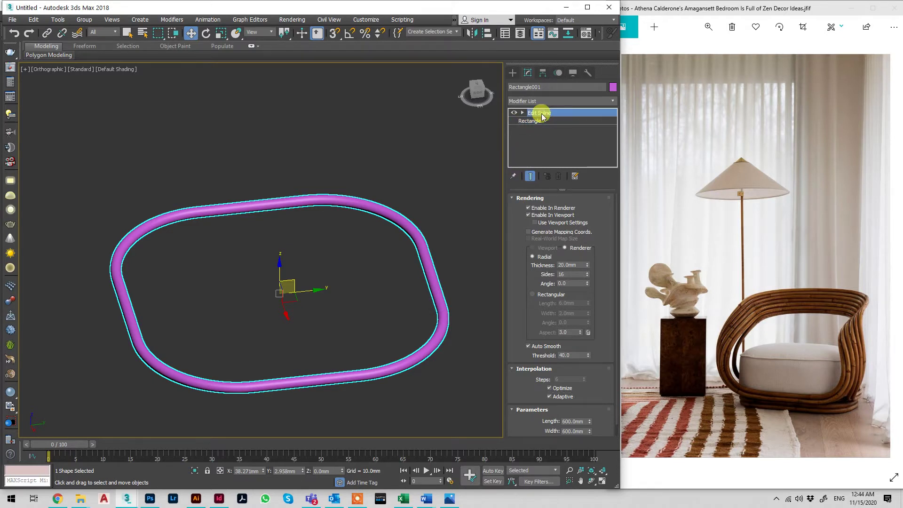
Clone the rounded rectangle as a single instance placed about 116 mm above the original
scroll(414, 297, down, 3)
alt+middle_drag(397, 316, 377, 319)
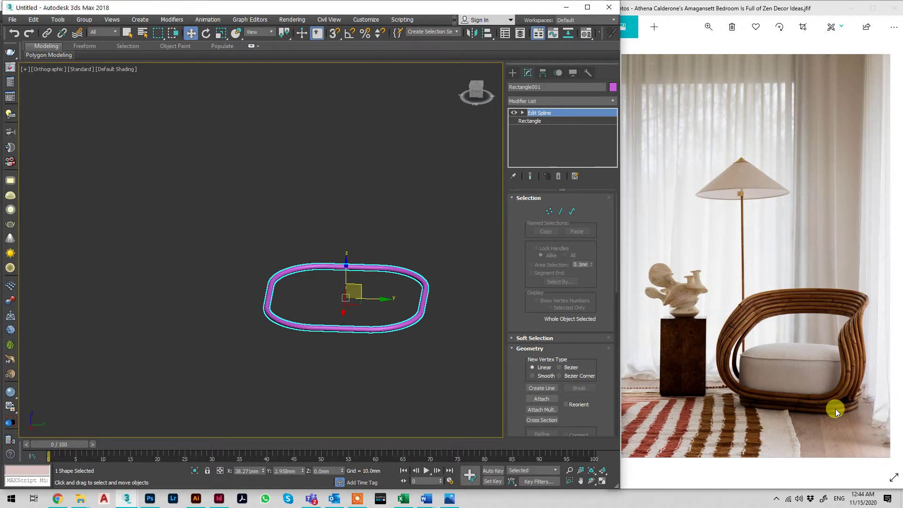
shift+drag(344, 273, 342, 238)
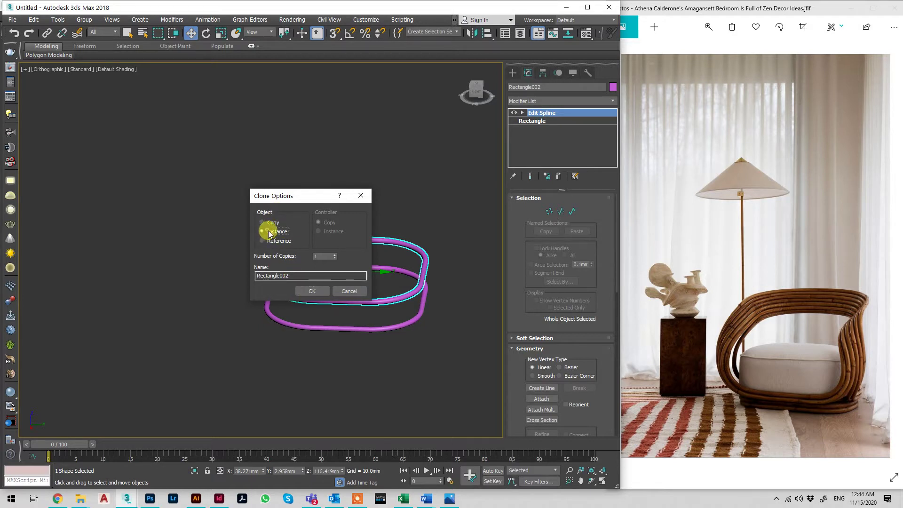
click(309, 290)
Align the cloned rectangle to the original in Z only, matching its minimum to the original's maximum
click(486, 32)
click(322, 331)
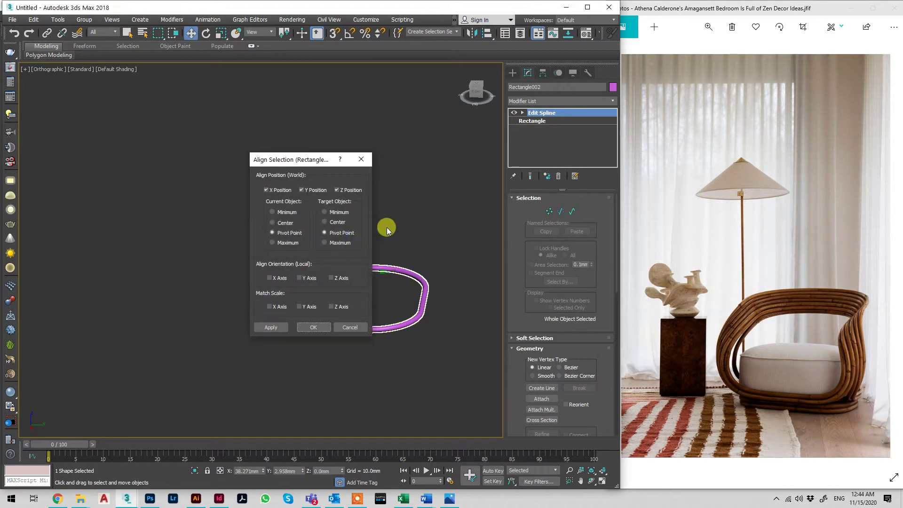
drag(292, 156, 465, 129)
click(477, 161)
click(445, 159)
click(452, 181)
click(496, 212)
click(484, 298)
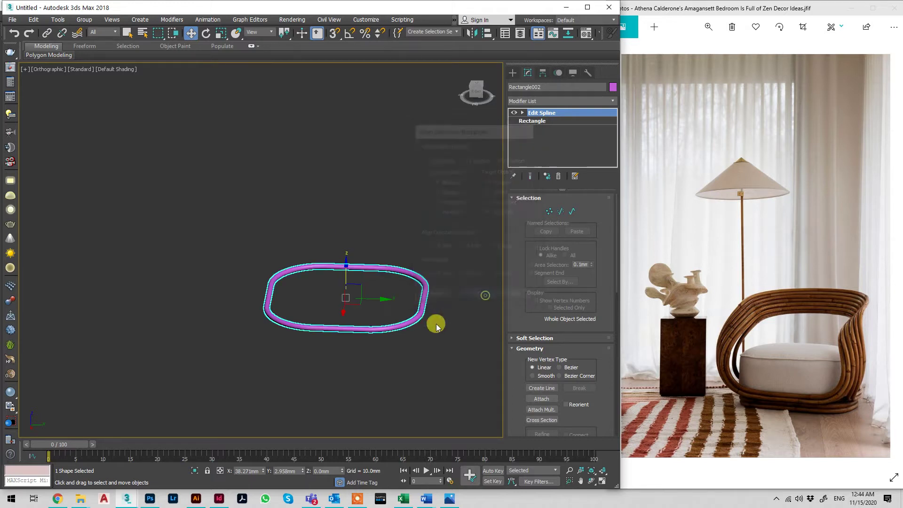
Offset the cloned rectangle upward by 20 mm, its tube thickness, so it stacks on the original ring
key(z)
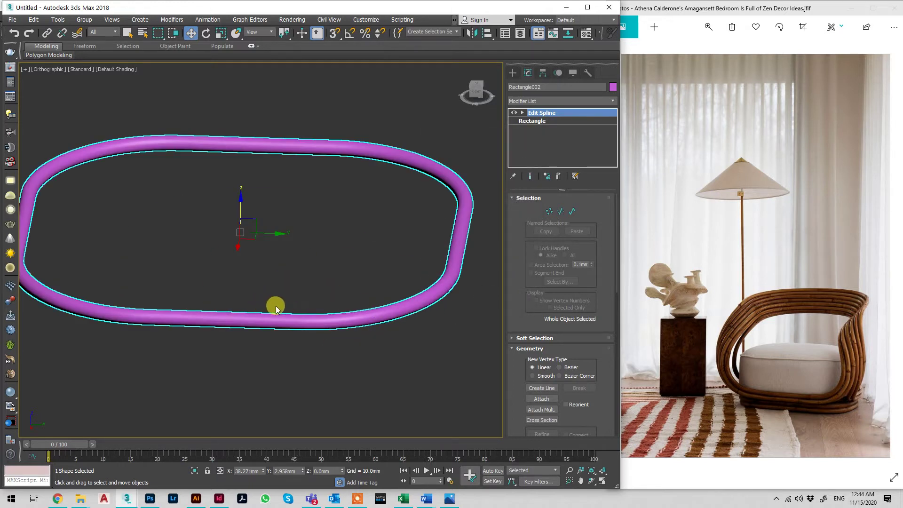
key(f)
middle_drag(392, 260, 383, 284)
key(g)
scroll(239, 203, down, 2)
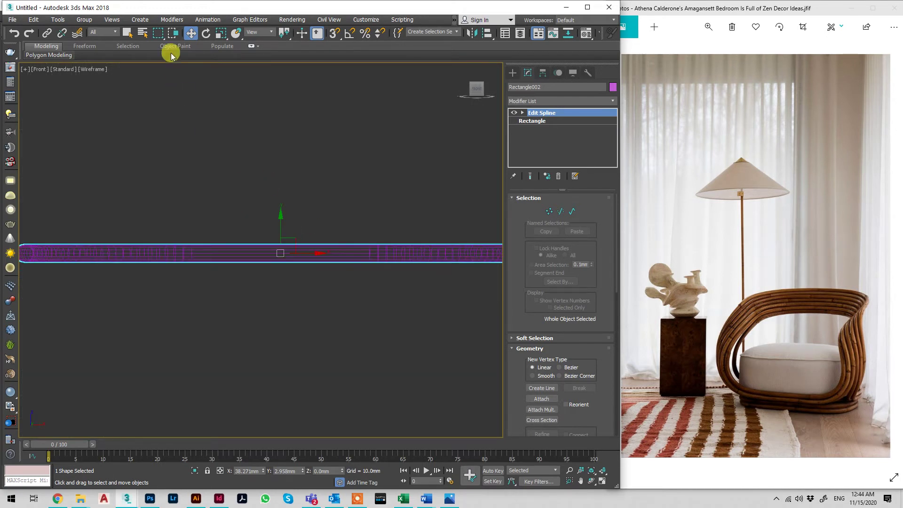
right_click(191, 33)
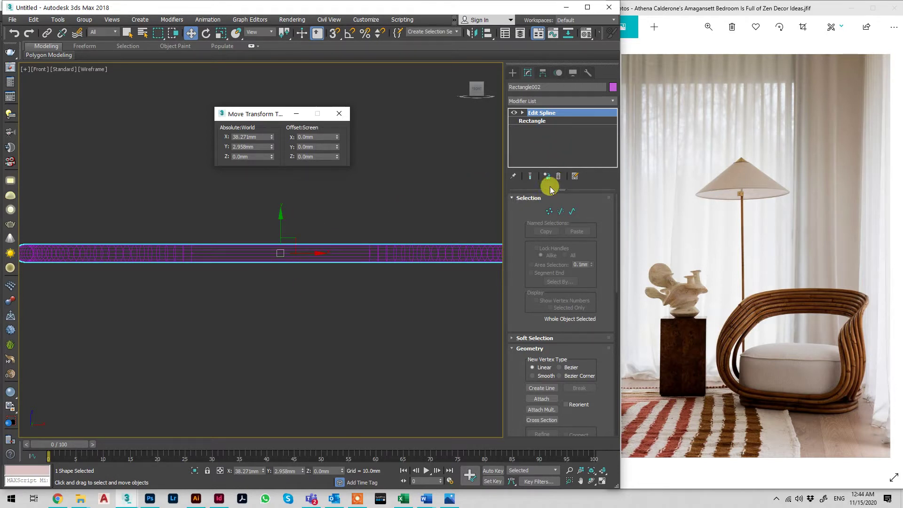
click(548, 126)
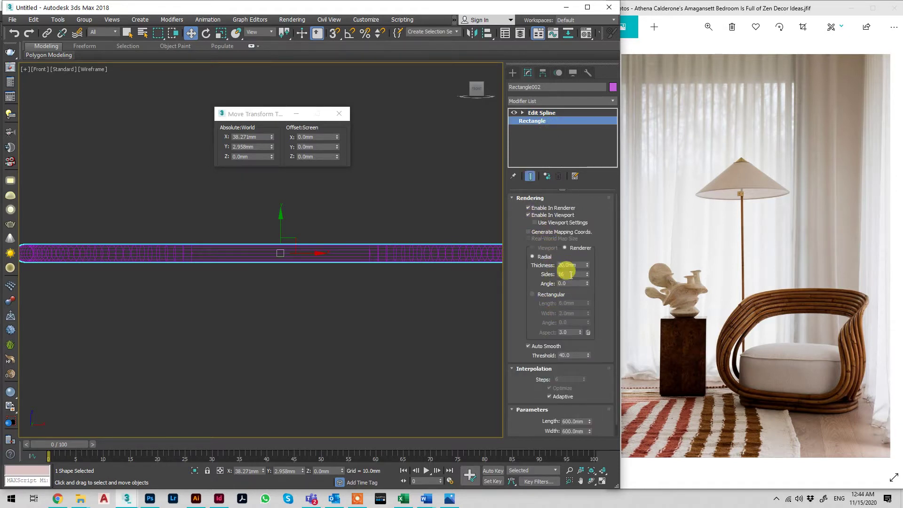
click(315, 147)
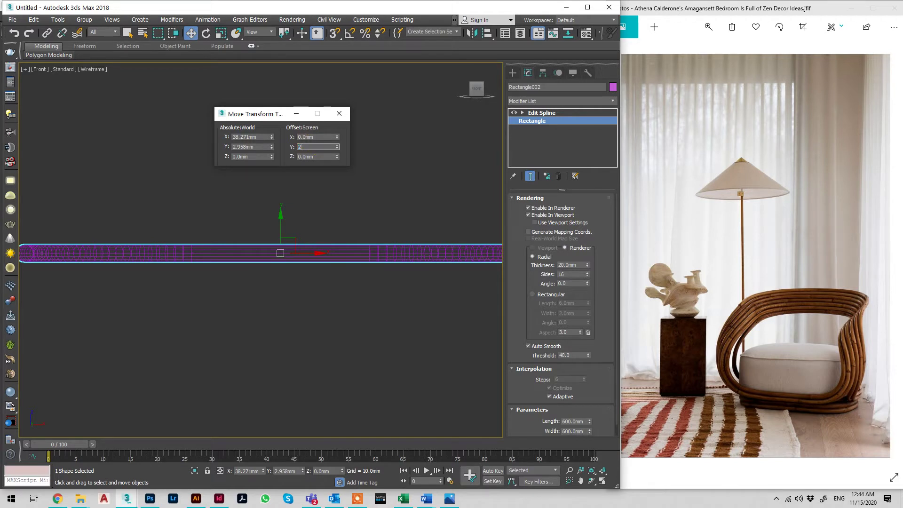
key(Return)
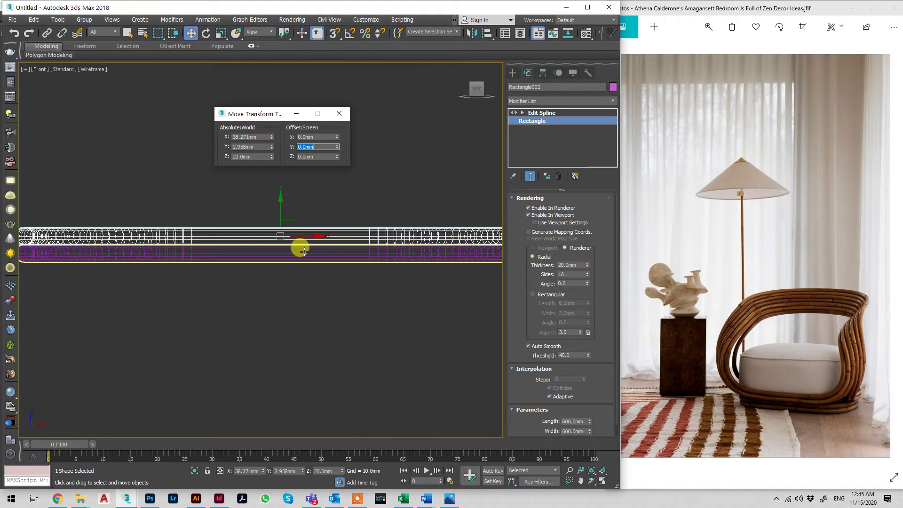
scroll(348, 216, down, 3)
mouse_move(408, 207)
middle_down()
mouse_move(373, 249)
mouse_move(403, 234)
mouse_move(379, 235)
middle_up()
key(F3)
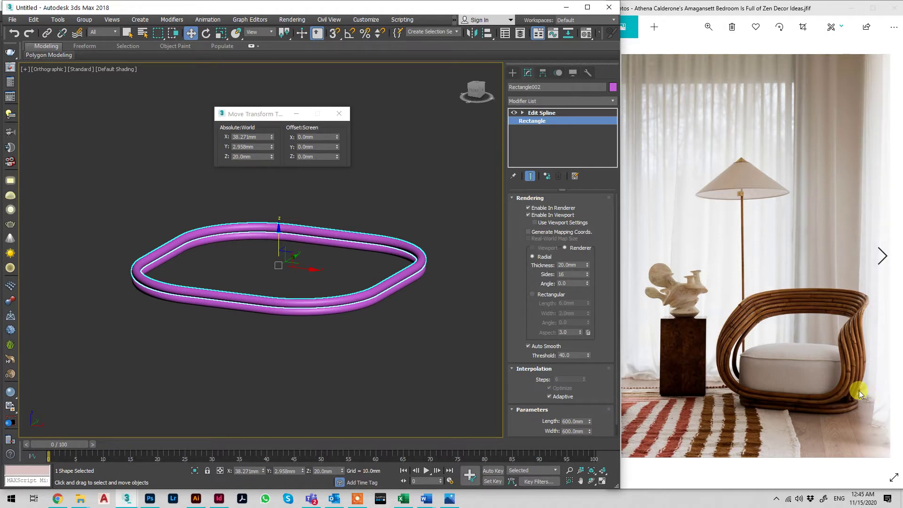
key(t)
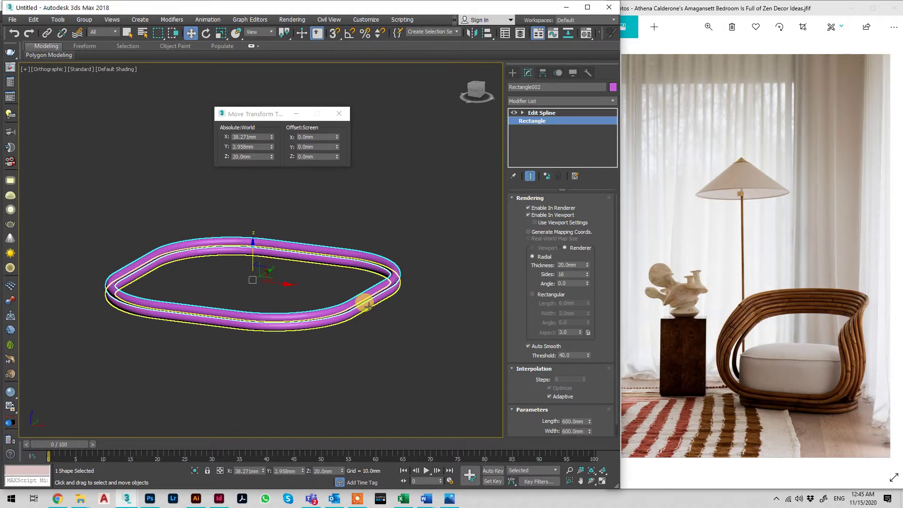
scroll(362, 281, down, 3)
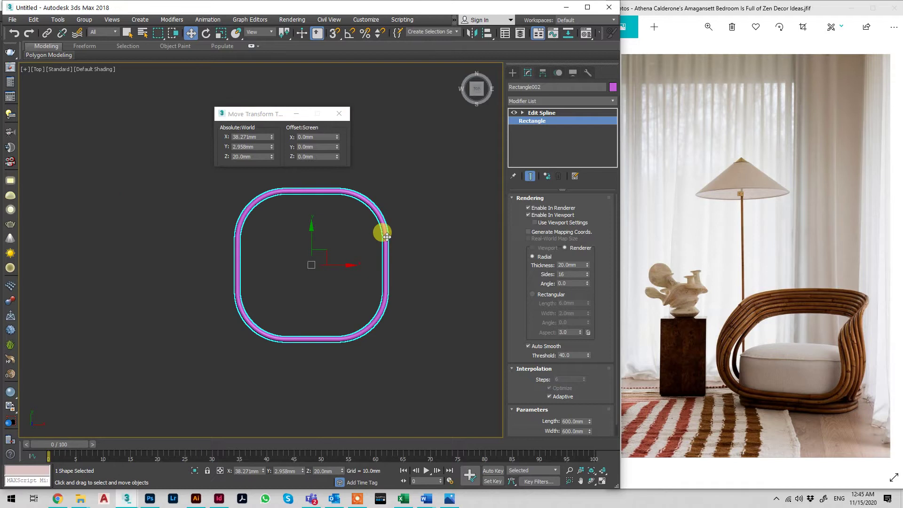
click(386, 237)
shift+drag(345, 262, 413, 258)
key(ctrl+z)
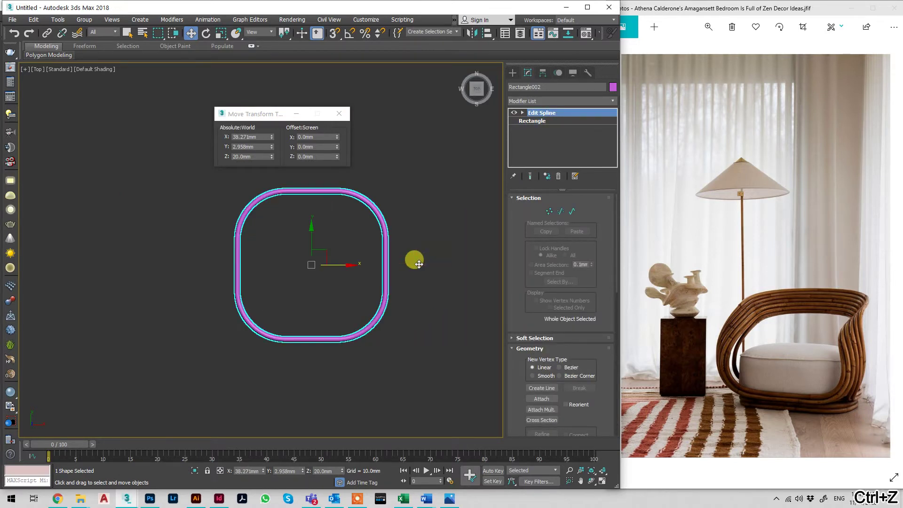
Clone the upper rectangle in place as an independent copy and raise it 20 mm in Z
key(ctrl+v)
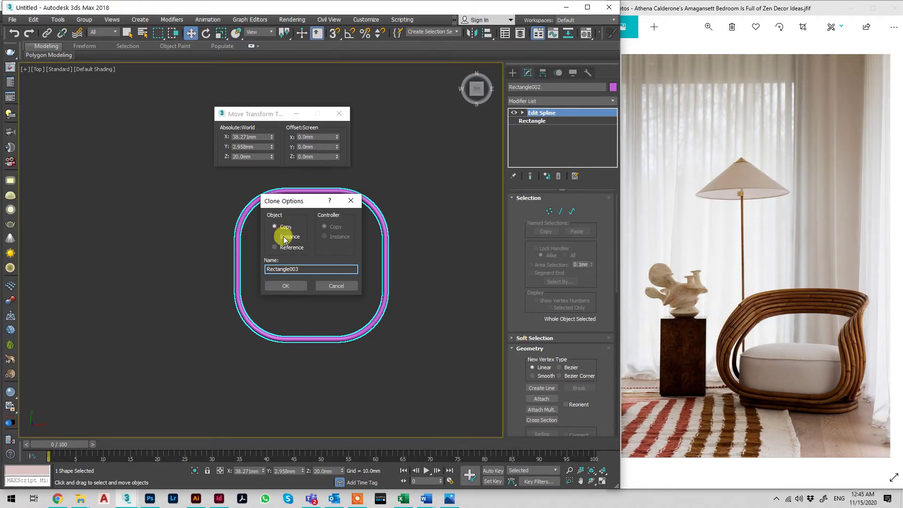
click(283, 286)
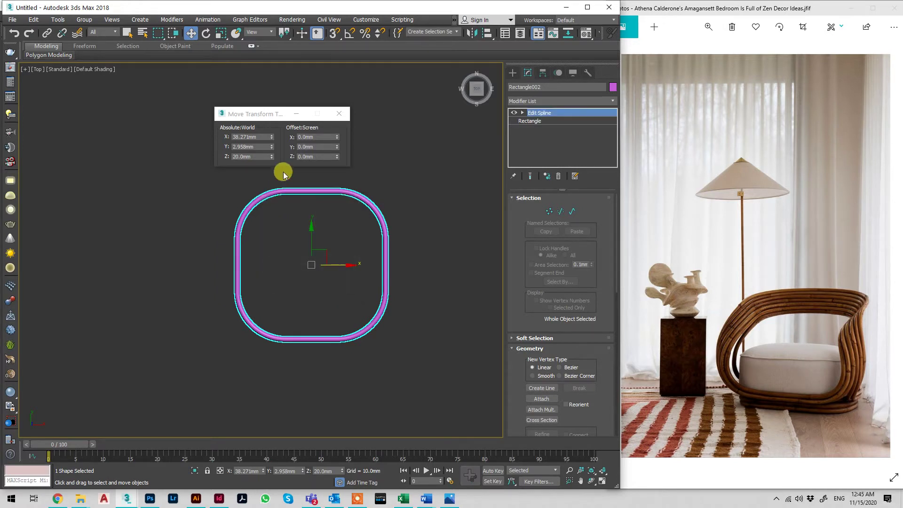
click(310, 156)
text(20)
key(Return)
alt+middle_drag(362, 312, 361, 221)
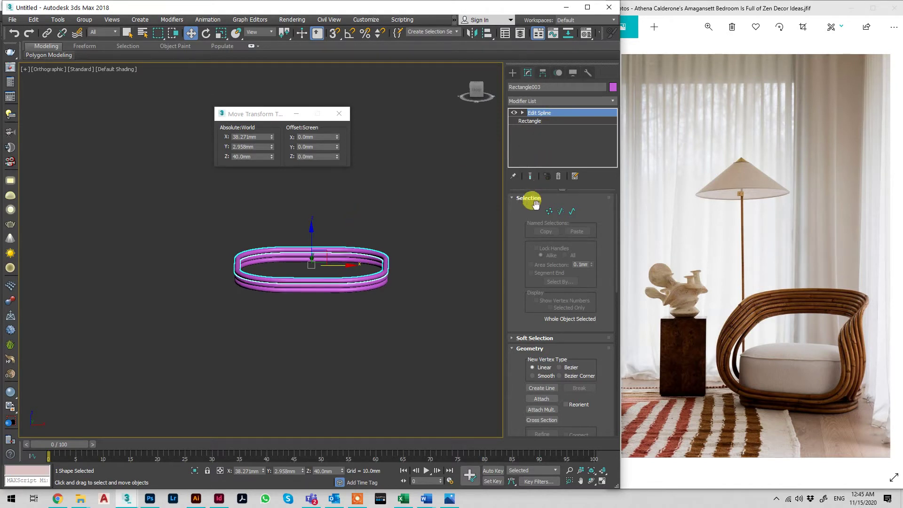
Raise the four vertices on one side of the topmost rectangle well above the base rings
click(549, 211)
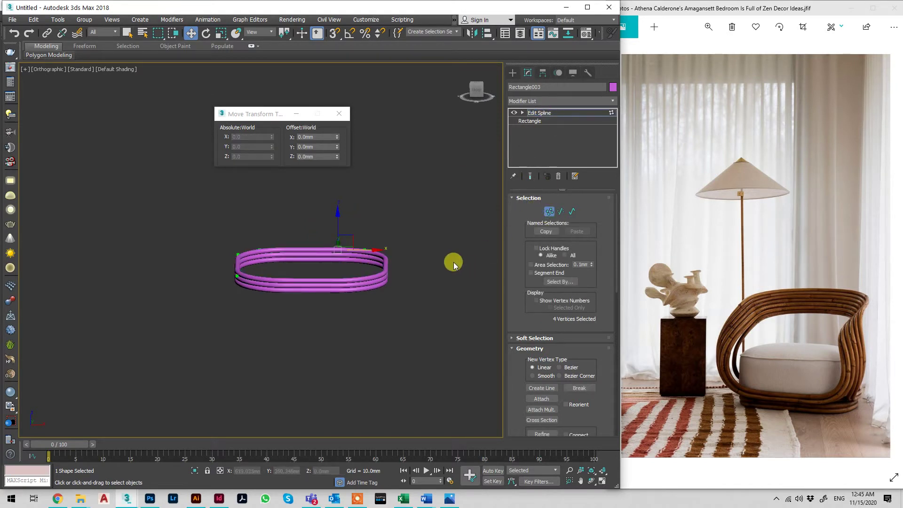
drag(193, 291, 235, 300)
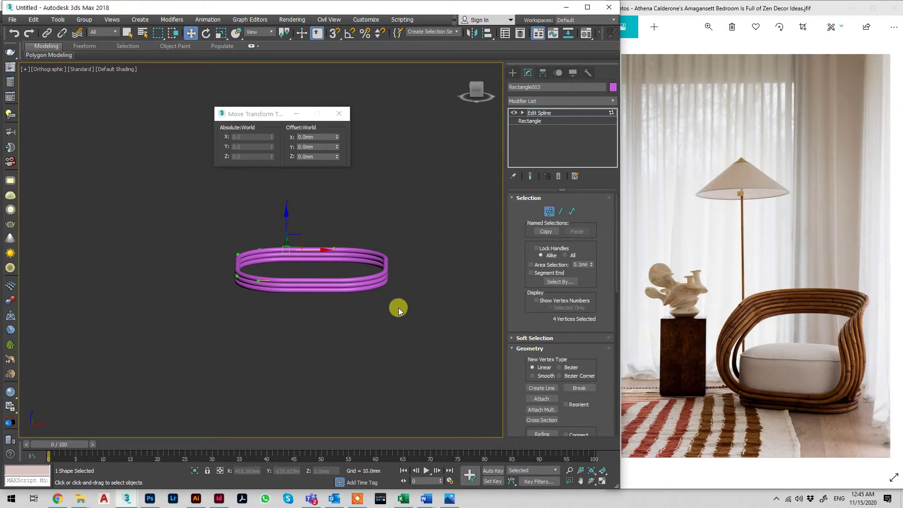
drag(282, 218, 288, 177)
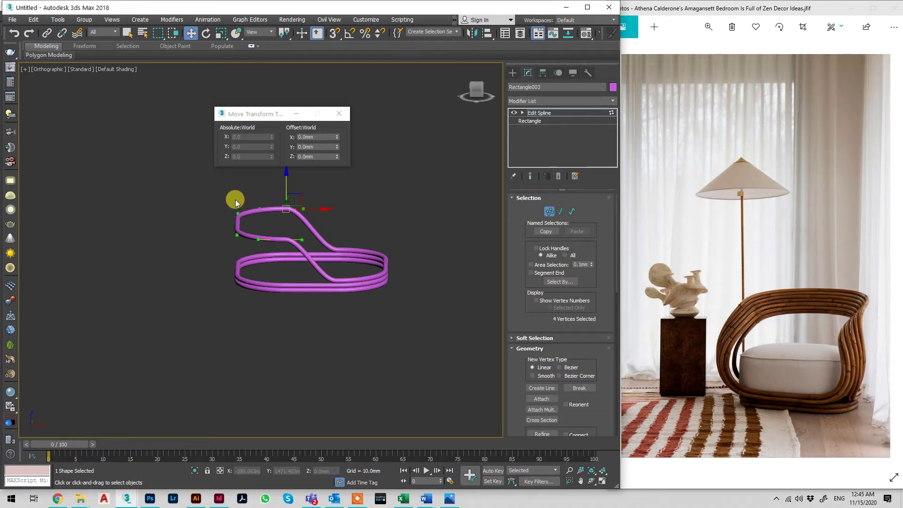
Move the raised outer vertex pair up and across to the opposite side, and shift the inner pair the same way to form the backrest curve
drag(245, 201, 212, 251)
drag(260, 219, 372, 170)
drag(288, 223, 263, 250)
mouse_move(294, 192)
mouse_down()
mouse_move(270, 220)
mouse_move(359, 205)
mouse_up()
scroll(323, 250, up, 5)
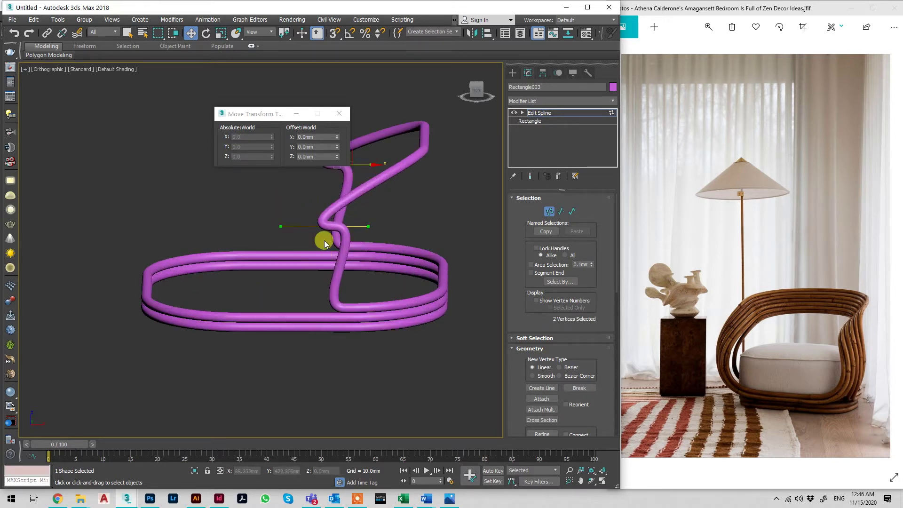
click(322, 226)
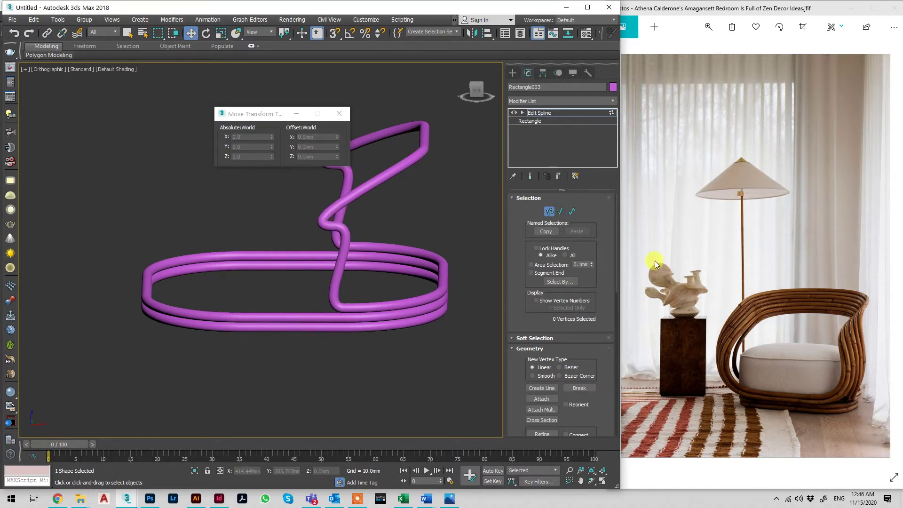
Turn off viewport rendering for the bent third rectangle and close the Move Transform Type-In
click(566, 121)
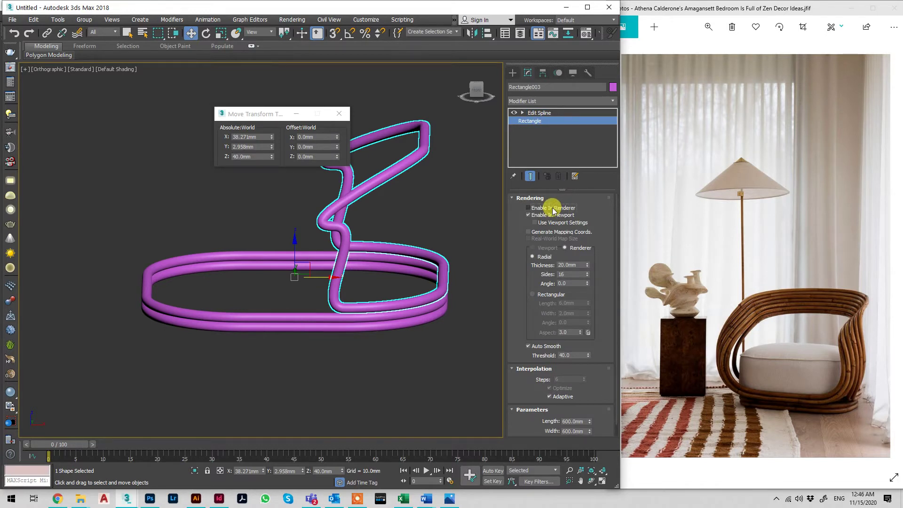
click(549, 215)
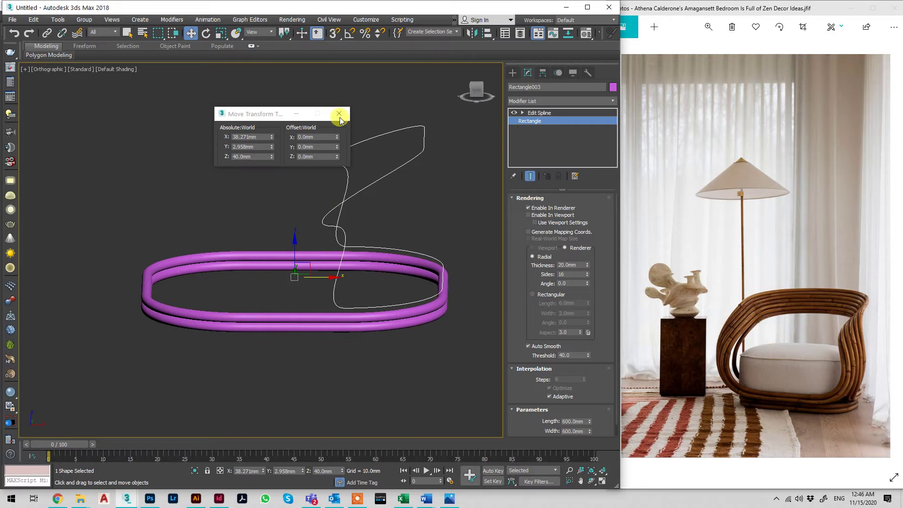
click(339, 114)
Rotate the Bezier handles of the two middle armrest vertices so both sides sweep smoothly from the base to the backrest
click(561, 114)
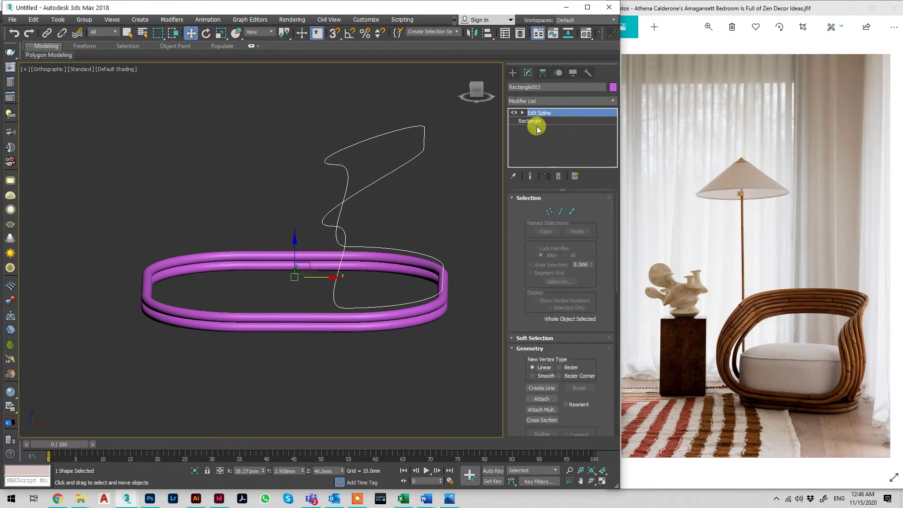
click(549, 211)
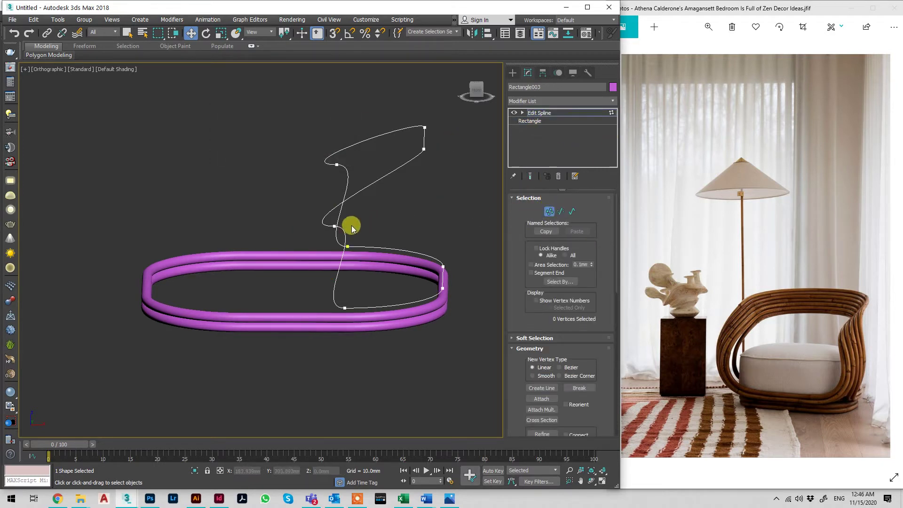
click(334, 225)
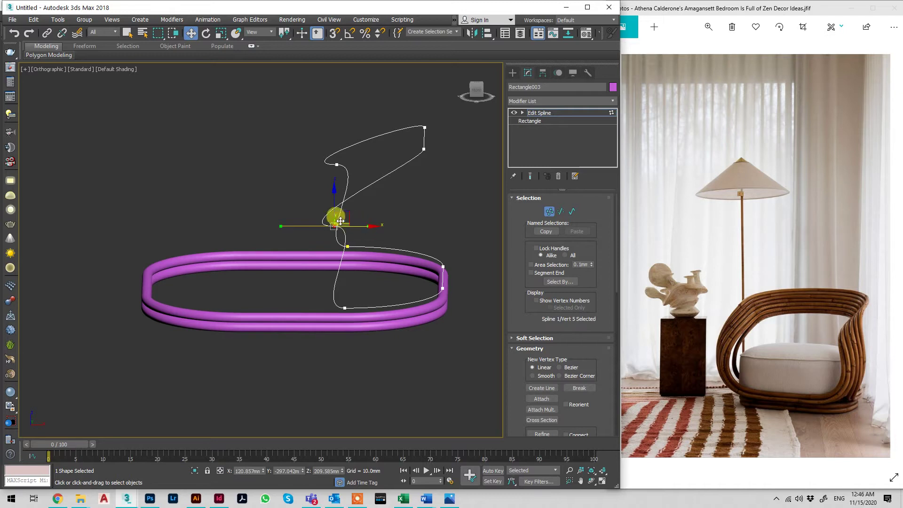
click(348, 207)
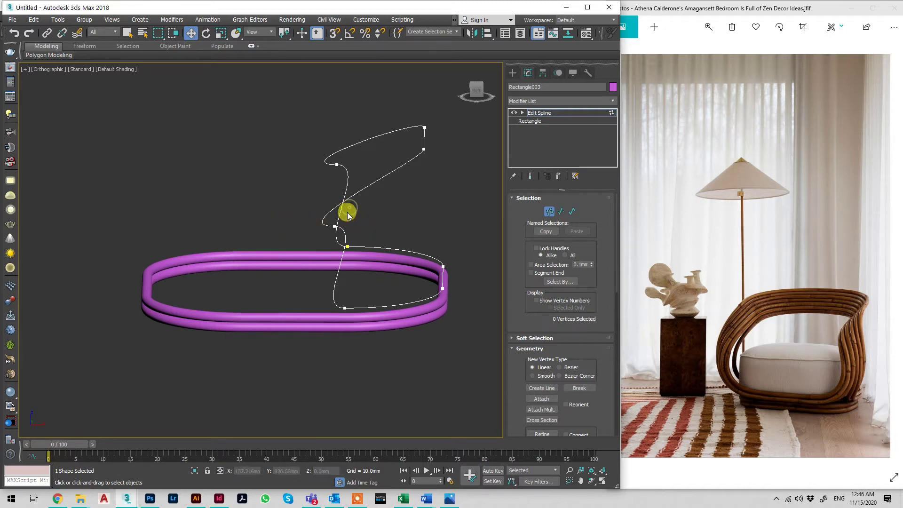
click(333, 227)
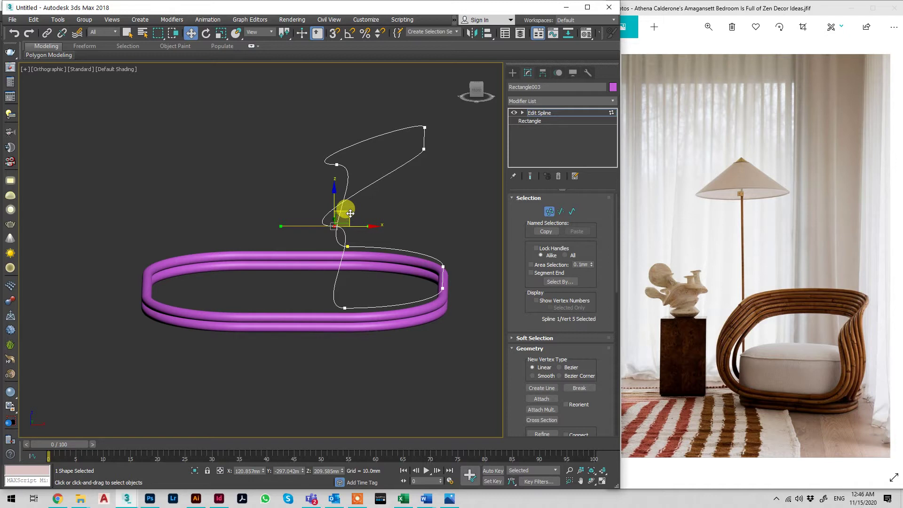
mouse_move(281, 227)
mouse_down()
mouse_move(293, 192)
mouse_move(313, 178)
mouse_move(337, 164)
mouse_move(372, 168)
mouse_move(307, 167)
mouse_move(352, 151)
mouse_up()
click(337, 164)
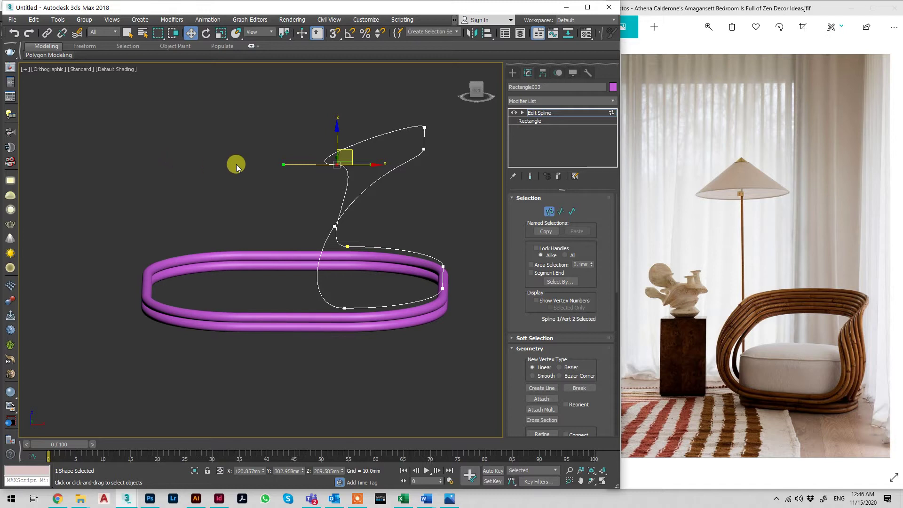
drag(284, 165, 367, 122)
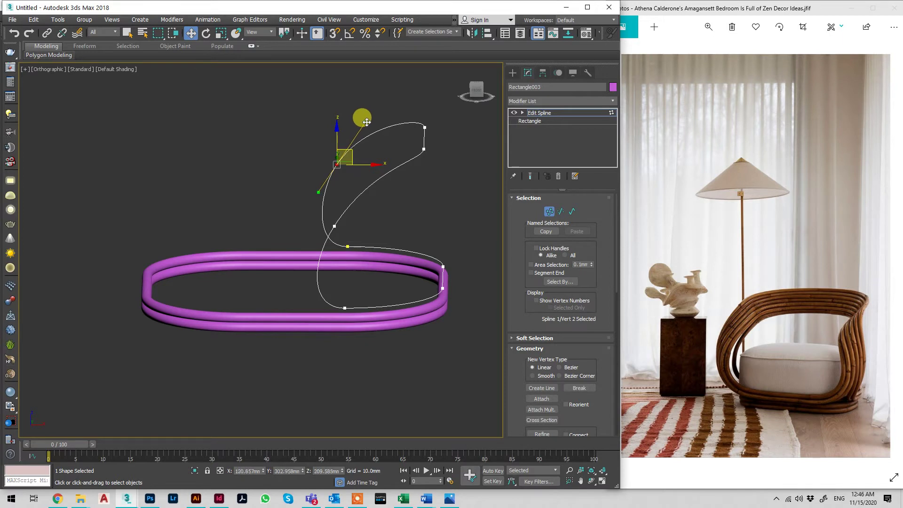
Raise the top vertices of the backrest curve slightly and leave vertex editing
alt+middle_drag(342, 203, 338, 182)
drag(355, 137, 202, 263)
drag(231, 186, 225, 130)
alt+middle_drag(226, 143, 297, 292)
click(529, 113)
Create a reference box about 105 mm by 873 mm across the chair base and set its height to 800 mm
click(513, 72)
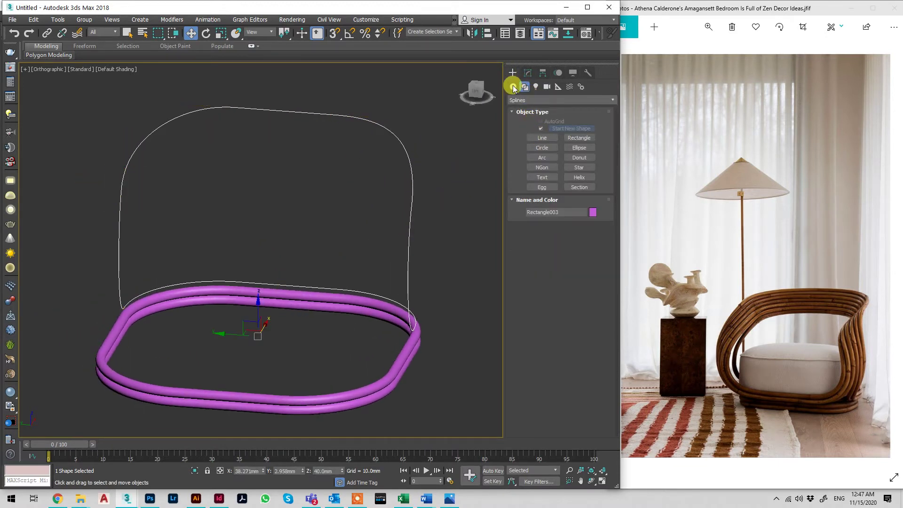
click(536, 130)
drag(354, 220, 195, 351)
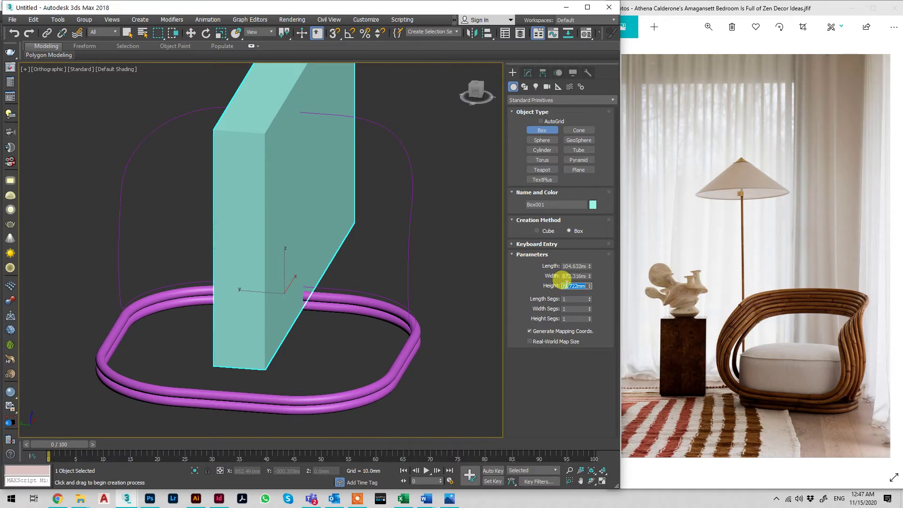
key(Return)
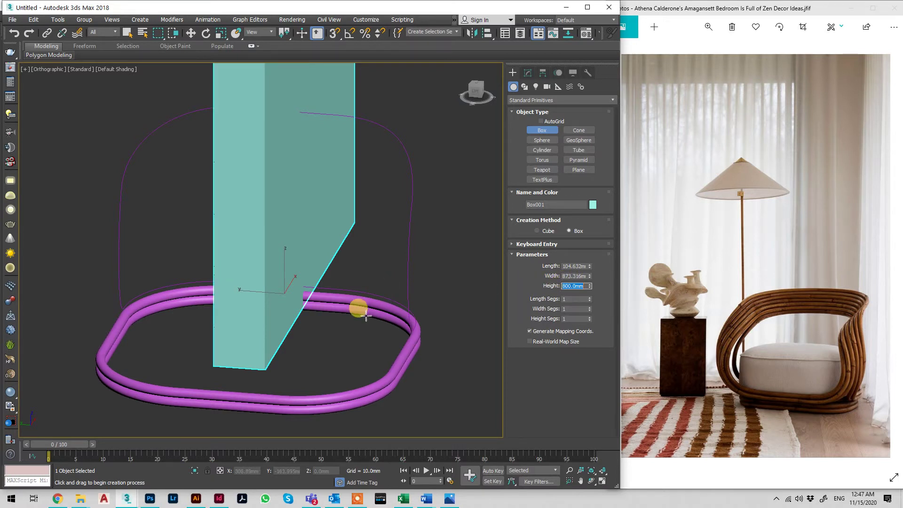
scroll(359, 309, down, 4)
alt+middle_drag(404, 281, 364, 270)
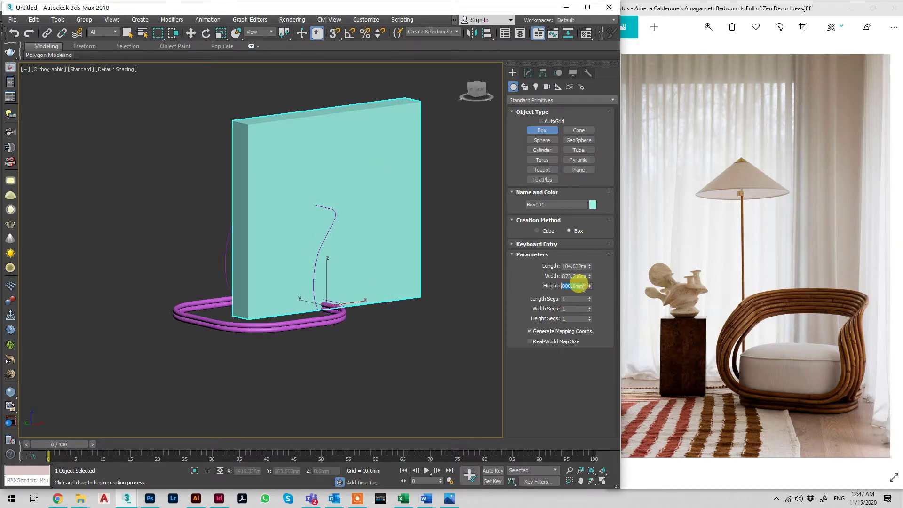
Set the reference box's height to 700 mm and finish creating the box
text(700)
key(Return)
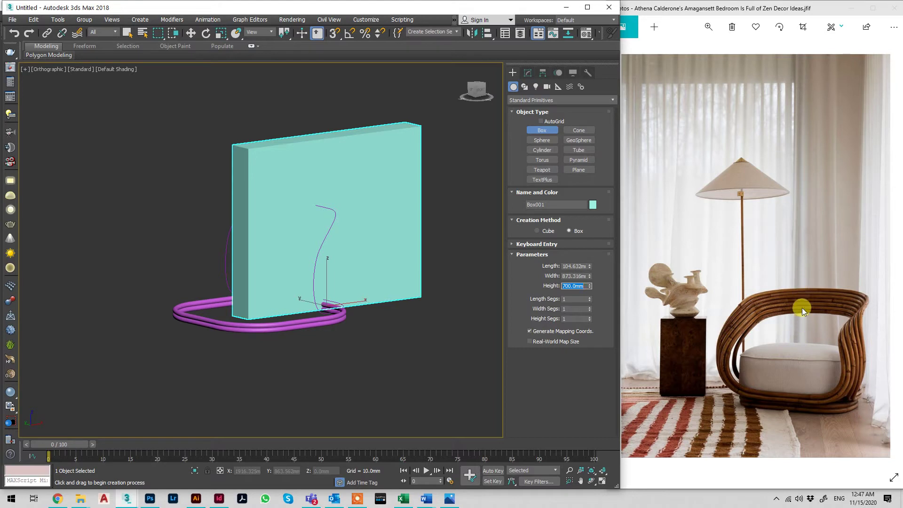
key(w)
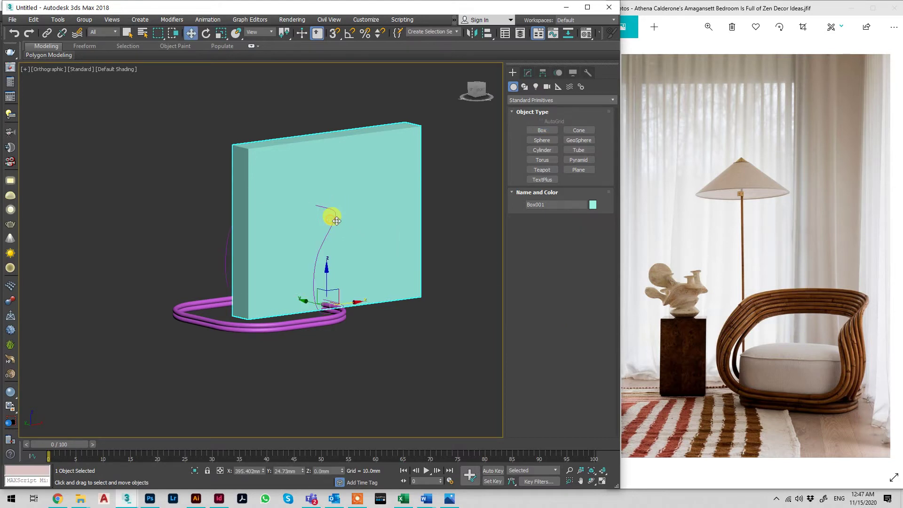
Raise the two top backrest vertices of the curved rectangle to the height of the reference box
click(334, 221)
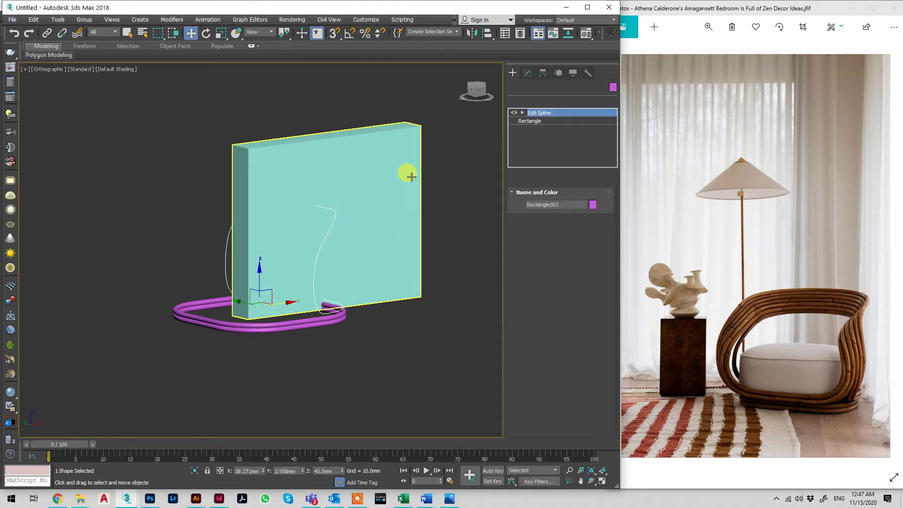
drag(383, 159, 244, 221)
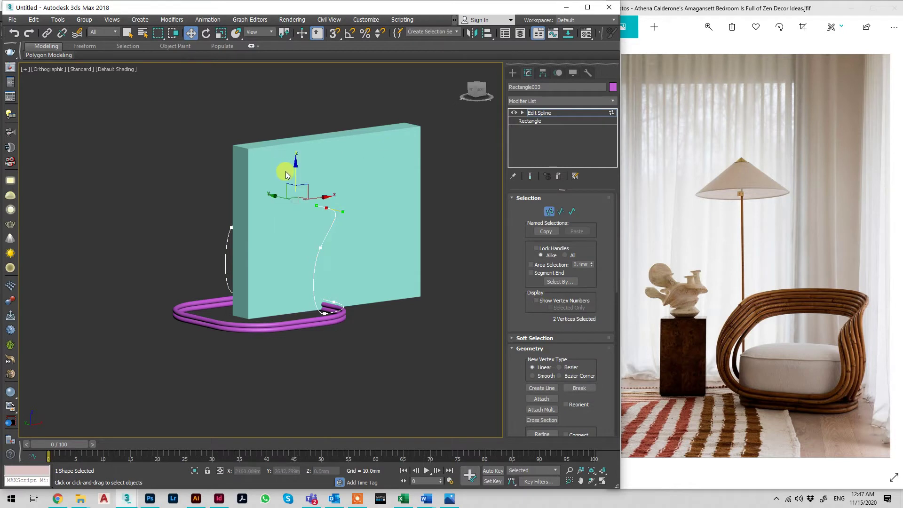
drag(293, 172, 308, 113)
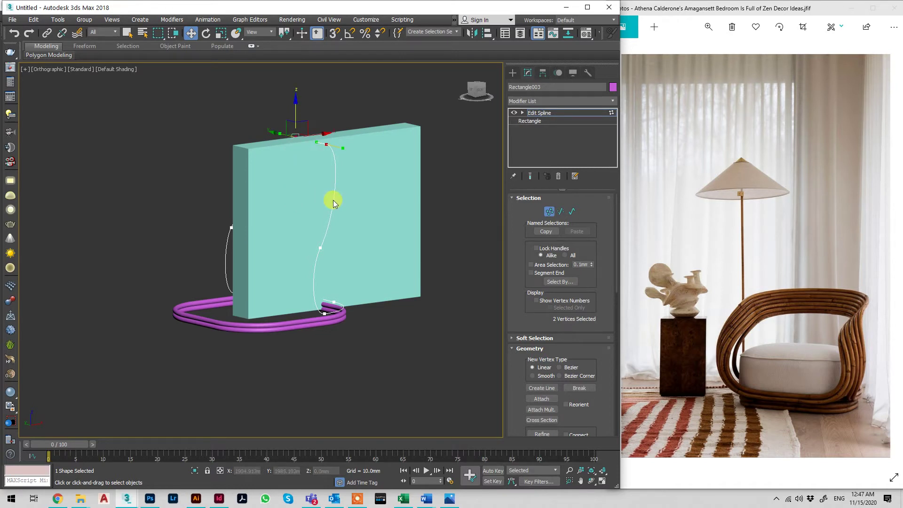
Lengthen the outward Bezier handles of both top backrest vertices to make the upper corners fuller
alt+middle_drag(332, 199, 374, 196)
click(336, 142)
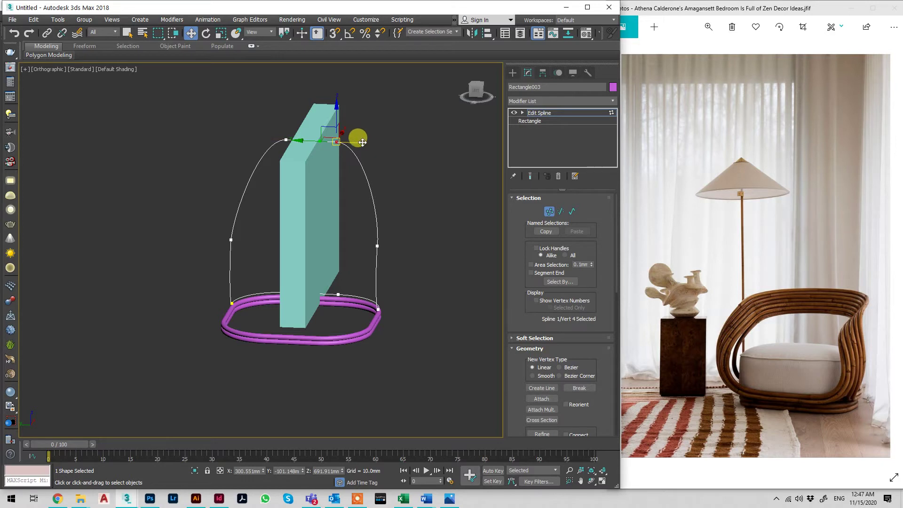
drag(365, 144, 344, 137)
key(ctrl+z)
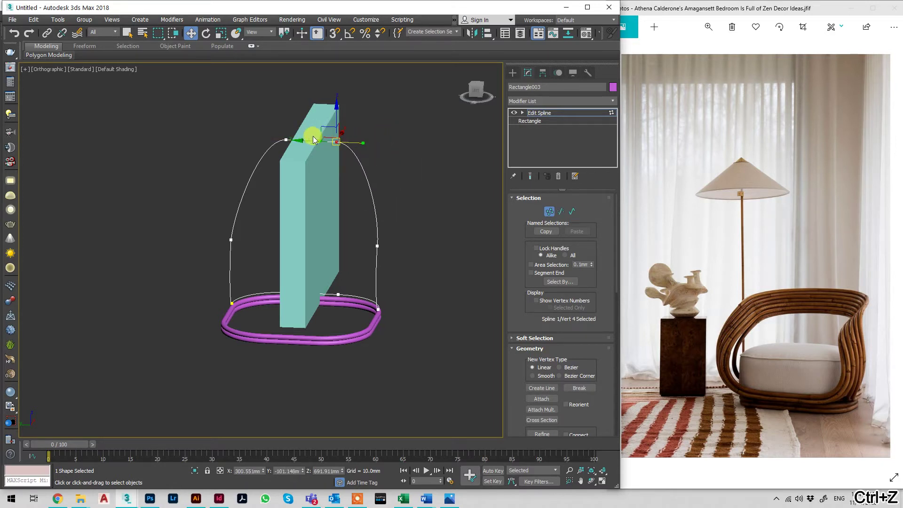
drag(365, 143, 396, 149)
click(286, 138)
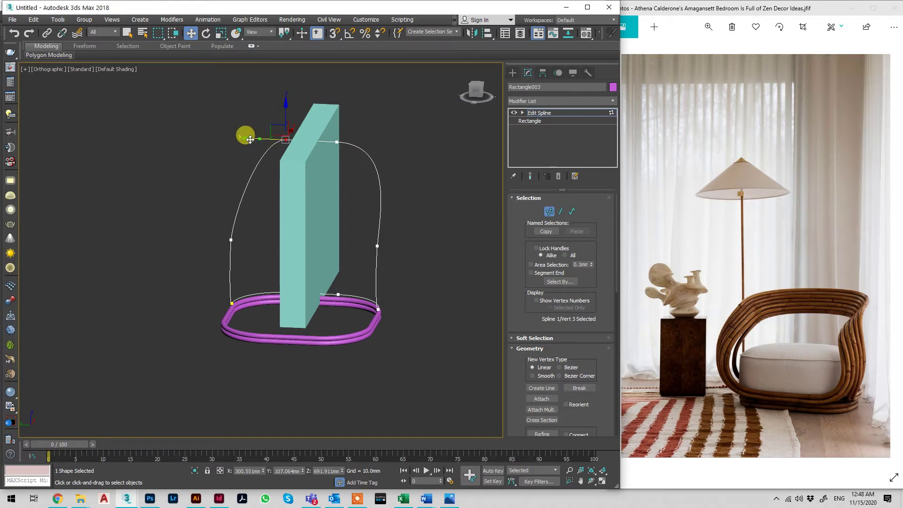
scroll(229, 158, up, 3)
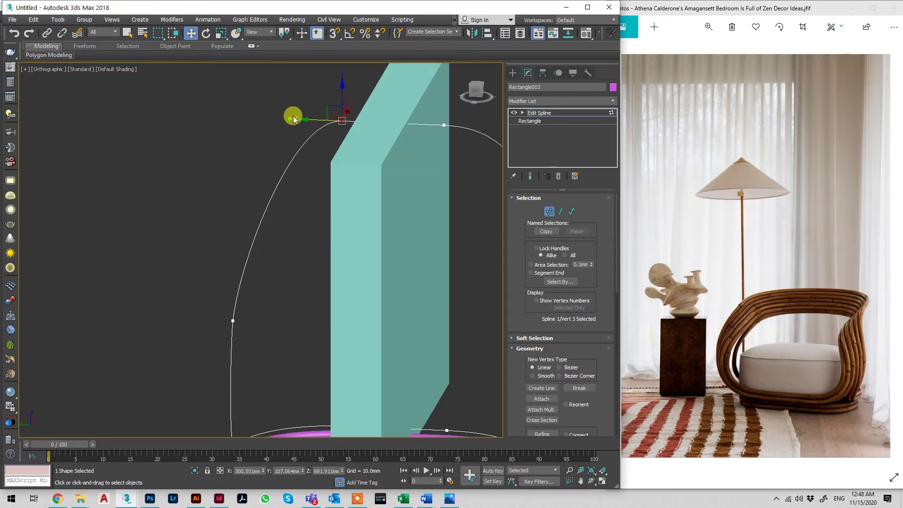
drag(289, 116, 231, 109)
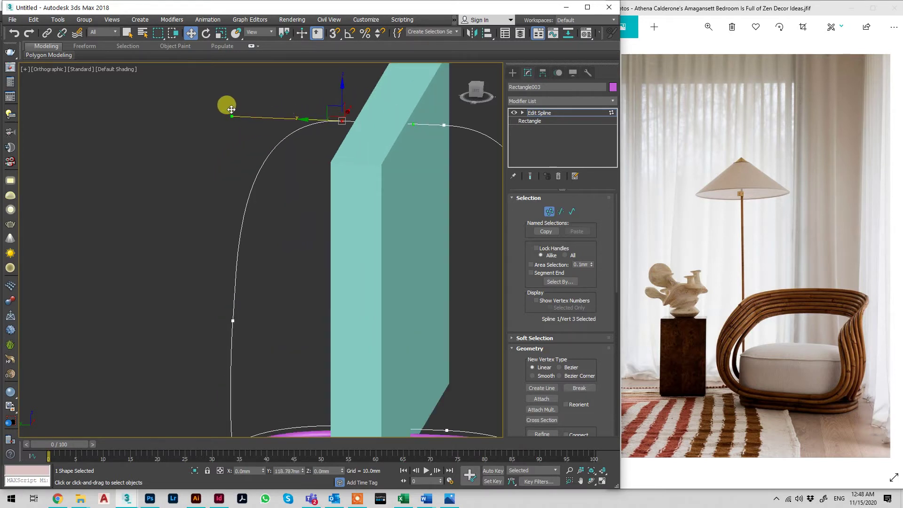
Stretch and tilt the upper Bezier handle of one side's middle armrest vertex to deepen its S-curve
alt+middle_drag(229, 114, 323, 189)
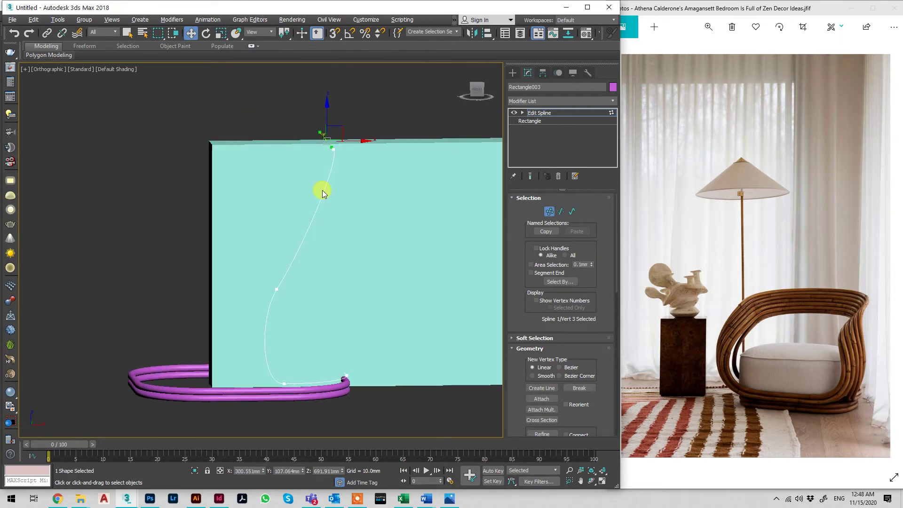
click(334, 150)
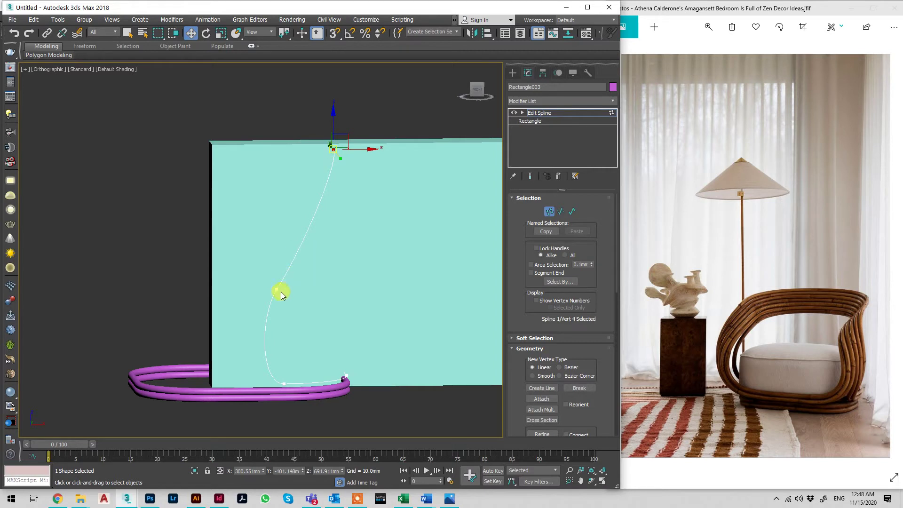
click(276, 289)
drag(304, 245, 312, 252)
key(ctrl+z)
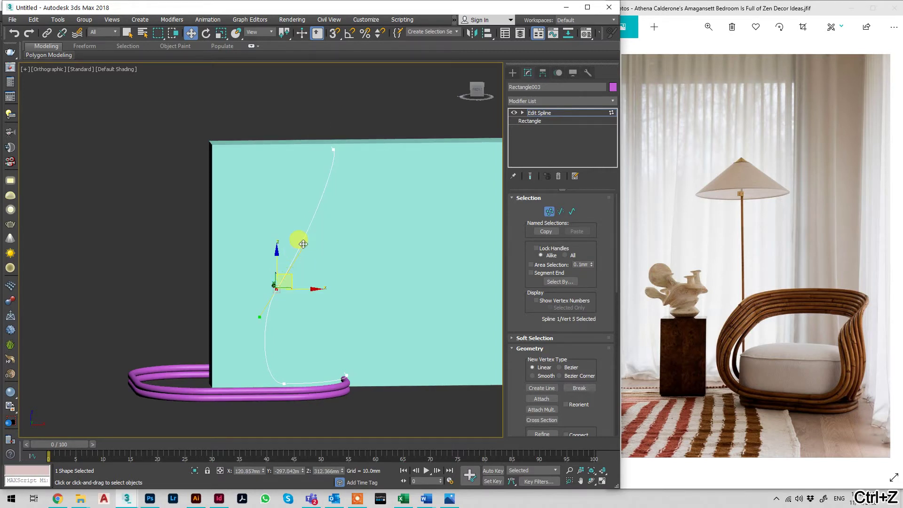
drag(303, 247, 364, 240)
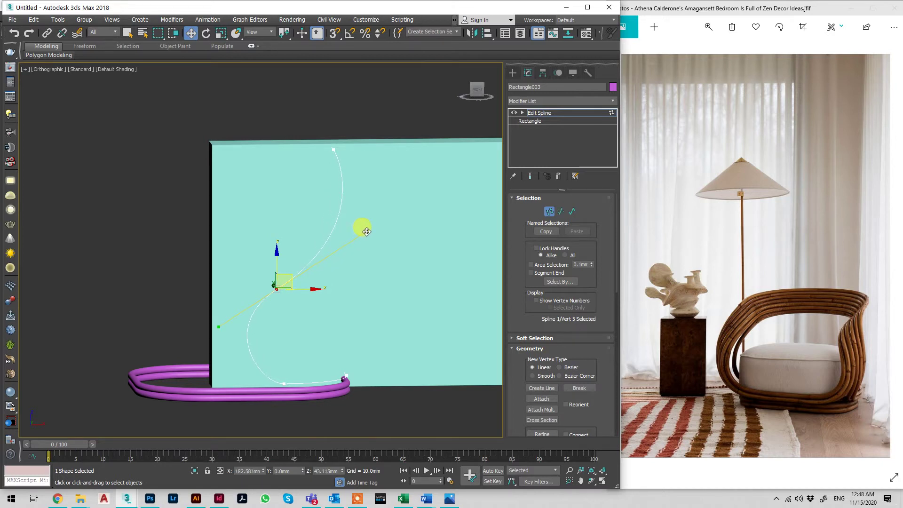
Stretch the Bezier handle of the opposite middle armrest vertex in the wireframe back view to form a matching S-curve
alt+middle_drag(312, 268, 276, 299)
middle_drag(210, 306, 272, 298)
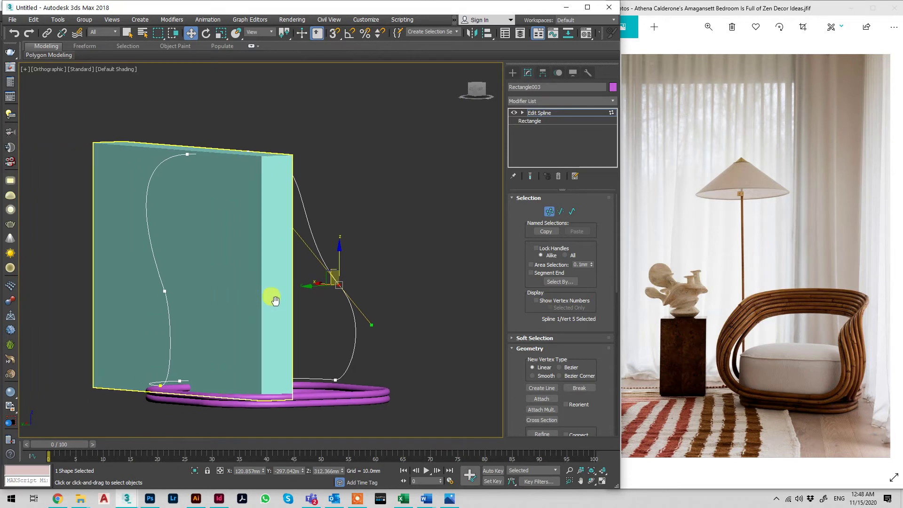
click(170, 289)
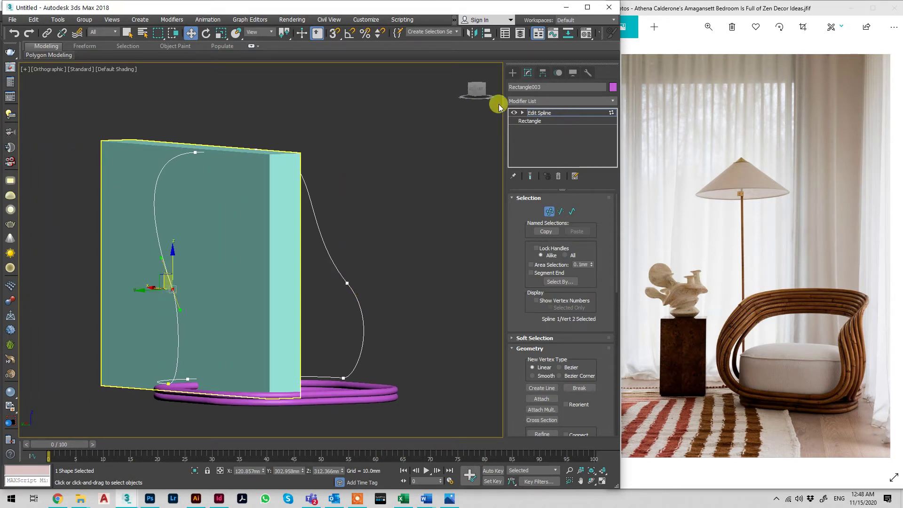
click(473, 92)
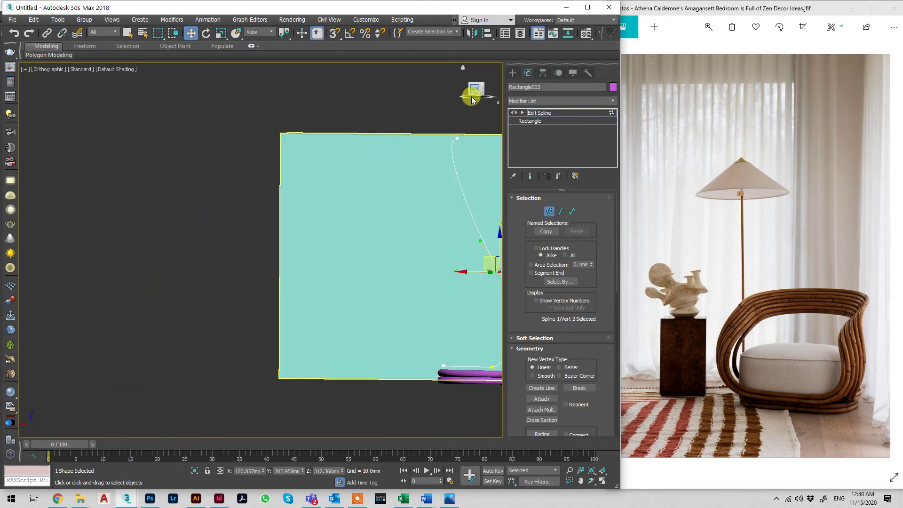
key(F3)
middle_drag(426, 304, 371, 287)
drag(432, 289, 476, 304)
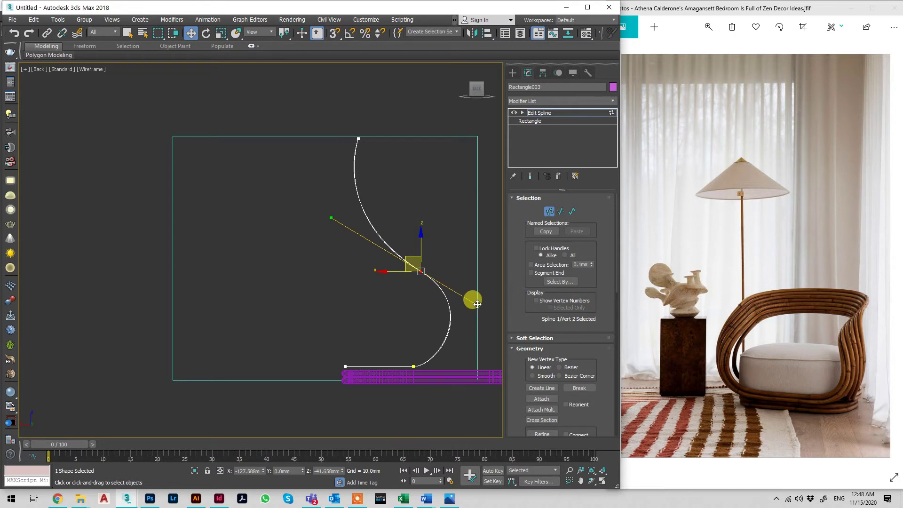
Leave vertex editing and enable viewport rendering on the base Rectangle of the curved armrest spline
click(567, 115)
click(564, 121)
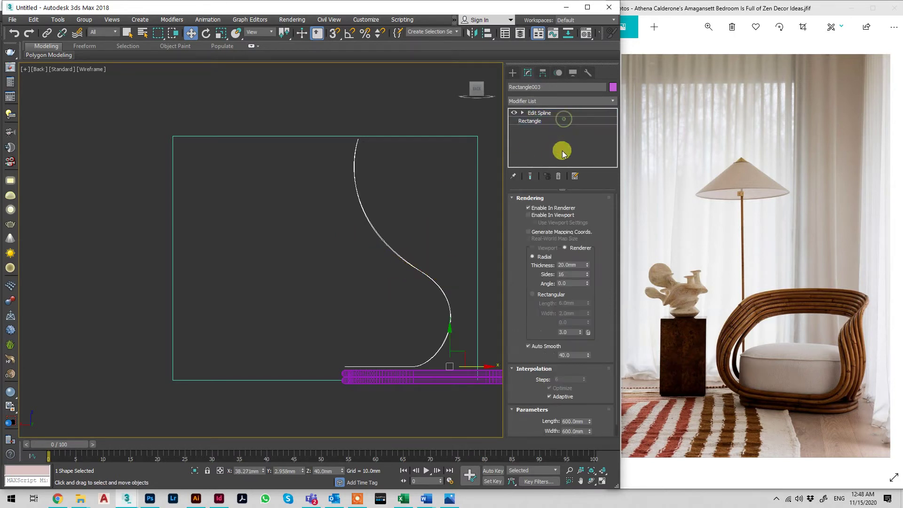
click(529, 215)
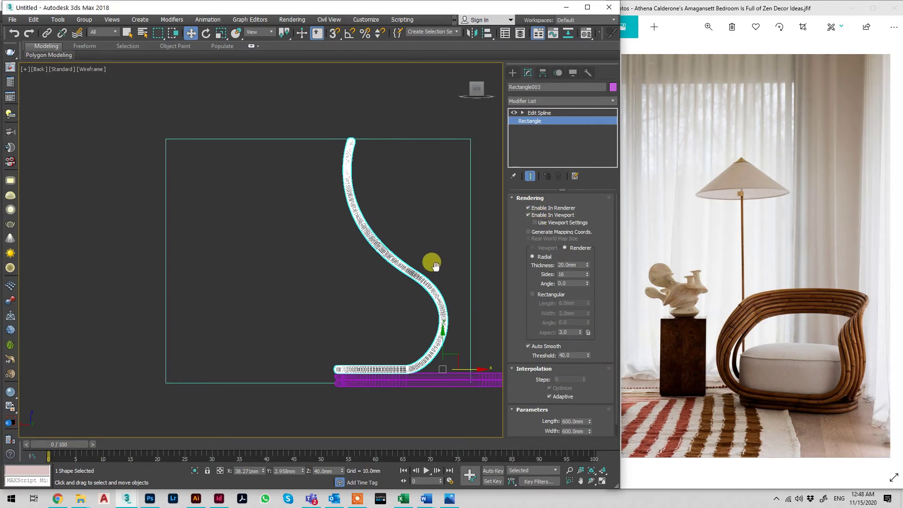
key(F3)
mouse_move(439, 262)
alt+middle_down()
mouse_move(322, 262)
mouse_move(354, 262)
mouse_move(285, 274)
mouse_move(280, 264)
mouse_move(337, 258)
alt+middle_up()
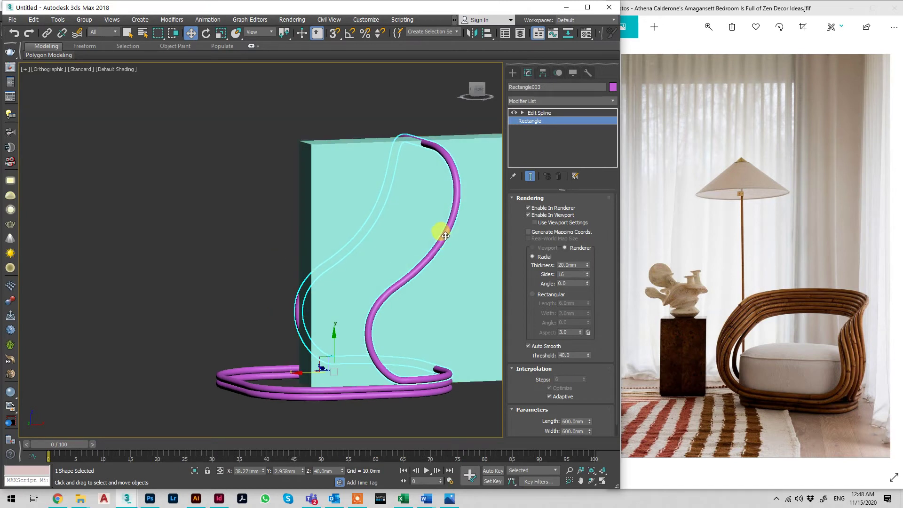
Clone the curved armrest rectangle in place as a copy and return to its Edit Spline modifier
key(ctrl+v)
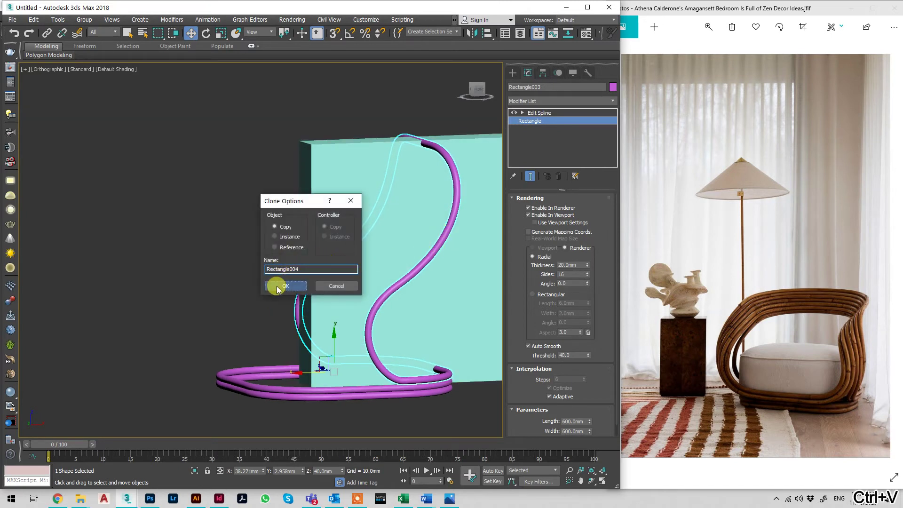
click(277, 287)
click(564, 114)
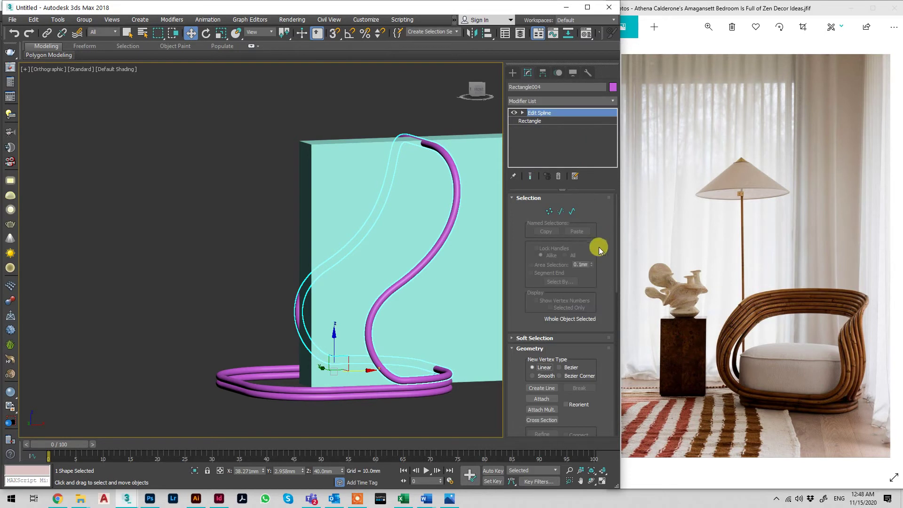
Outline the cloned armrest spline by 20 mm to add a parallel cane, and leave spline editing
click(572, 211)
click(475, 140)
scroll(590, 306, down, 10)
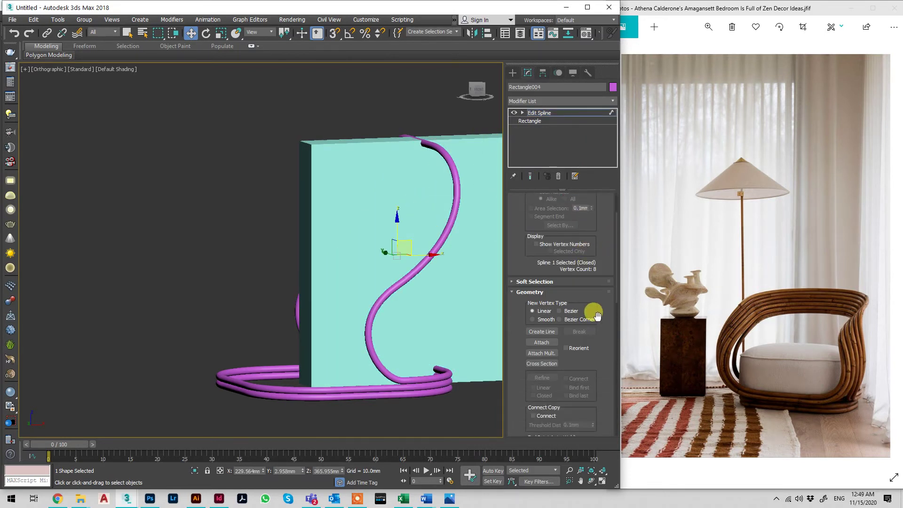
scroll(583, 349, down, 1)
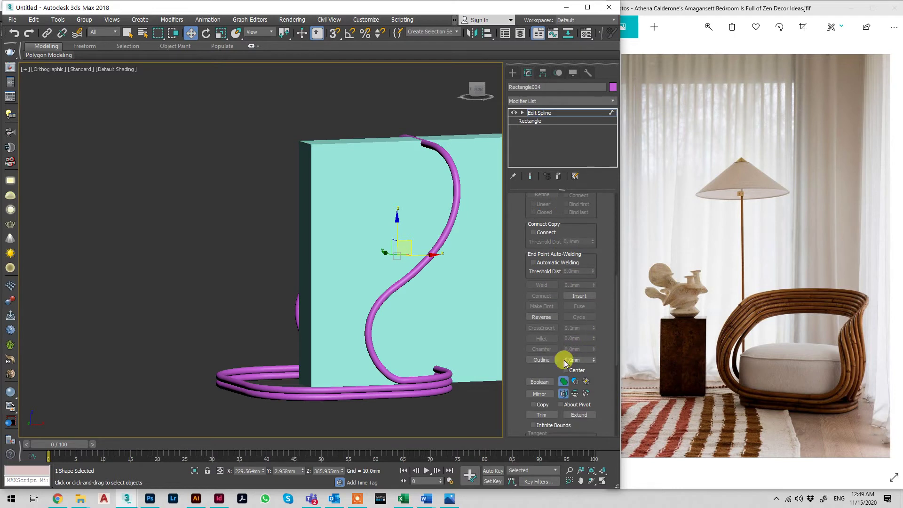
click(588, 360)
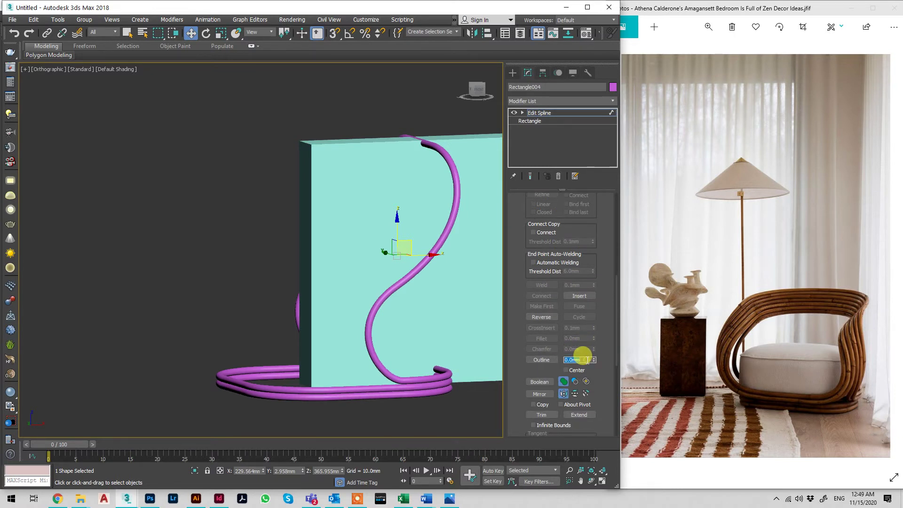
text(20)
key(Return)
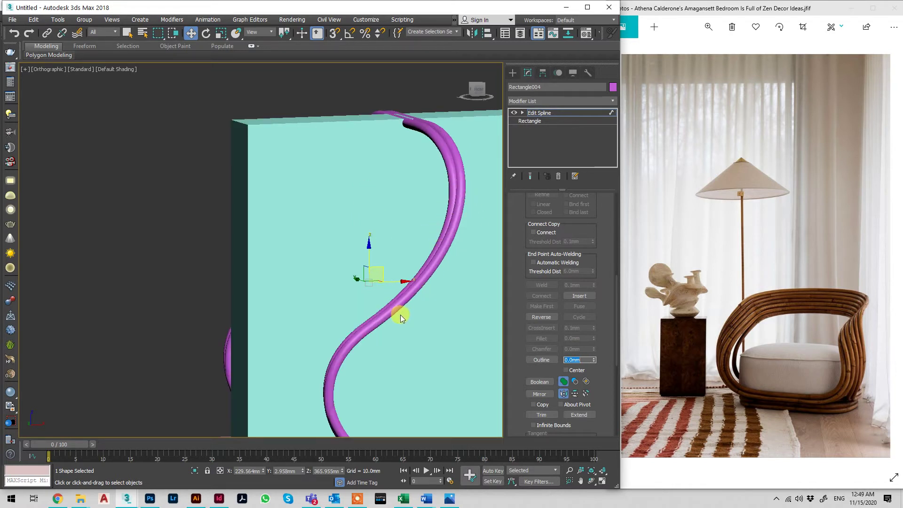
scroll(399, 314, down, 2)
scroll(396, 338, up, 2)
alt+middle_drag(371, 360, 442, 379)
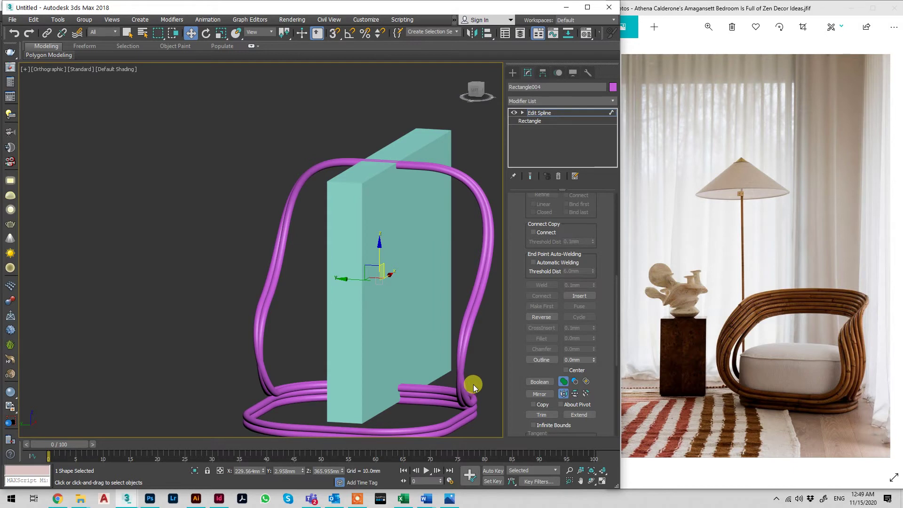
middle_drag(448, 308, 422, 312)
click(488, 258)
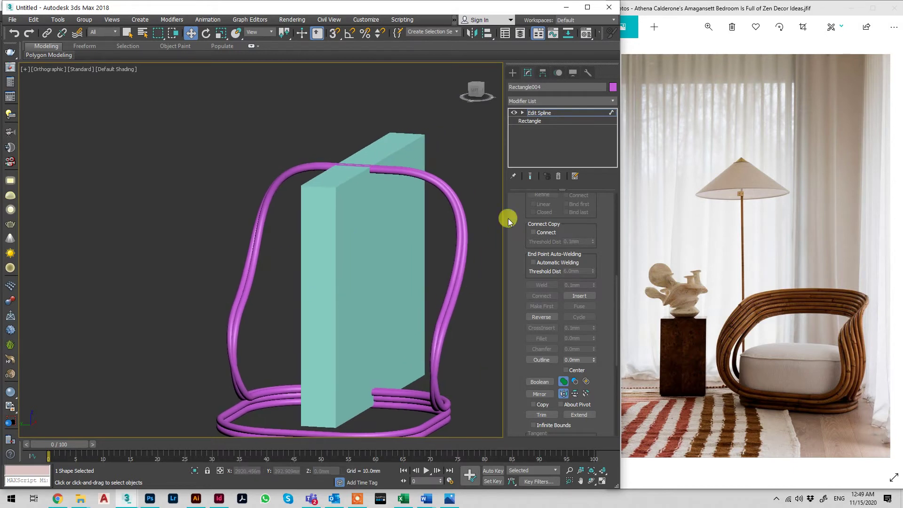
click(559, 113)
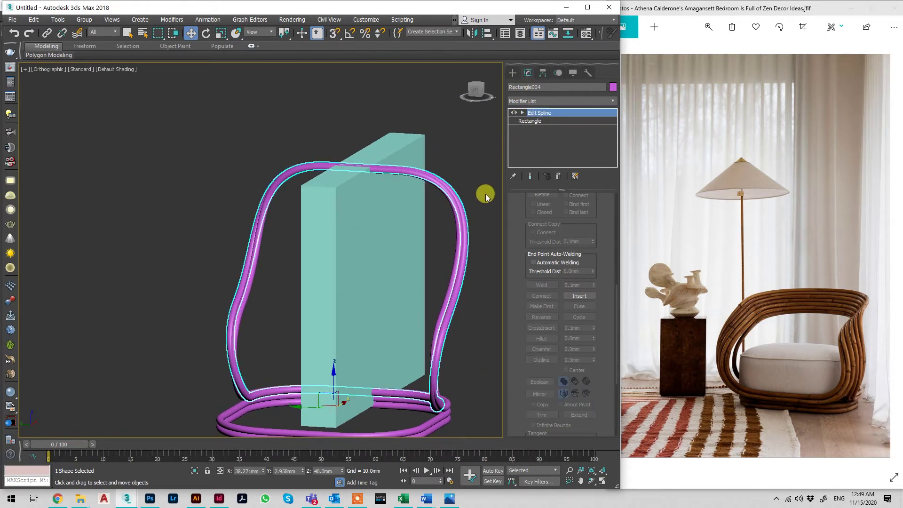
Clone the inner armrest cane in place as a copy
click(459, 220)
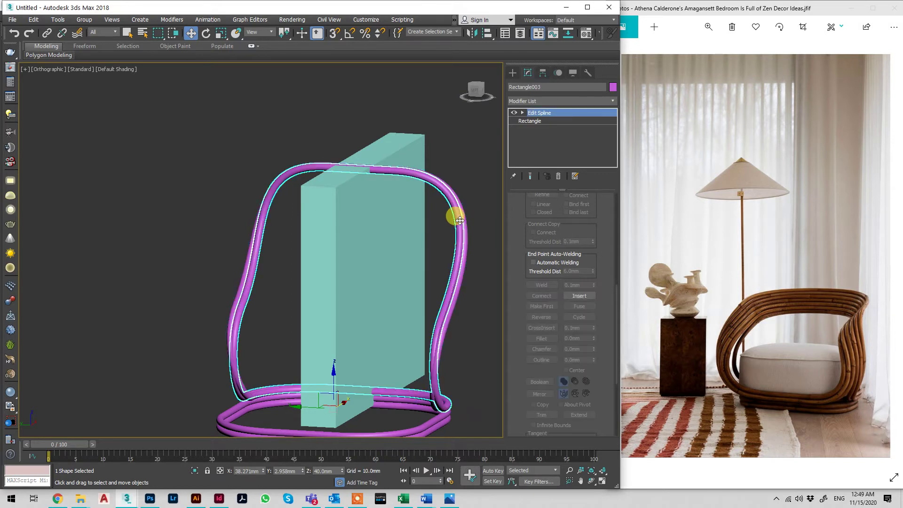
key(ctrl+v)
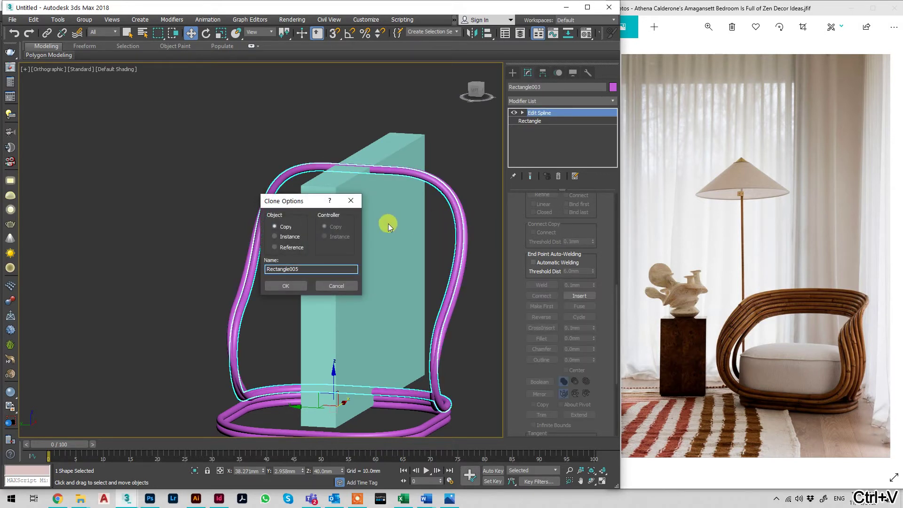
click(285, 284)
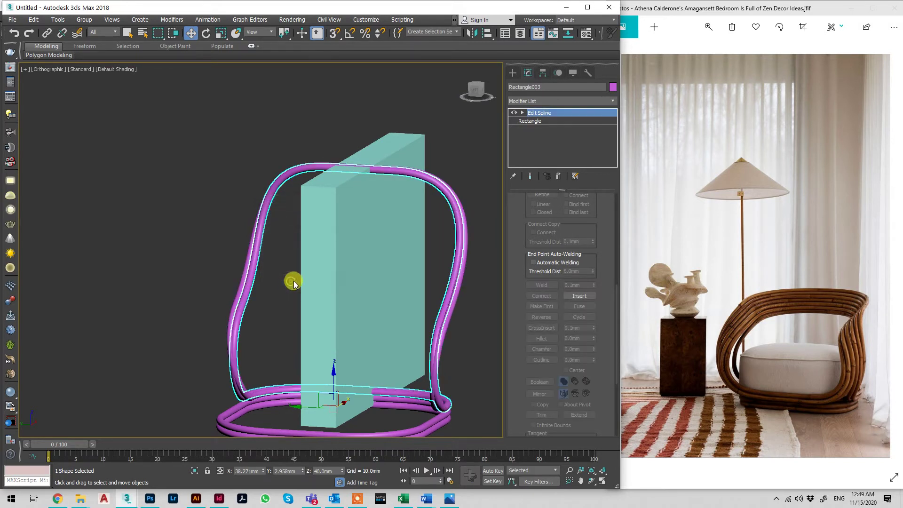
click(292, 282)
click(443, 195)
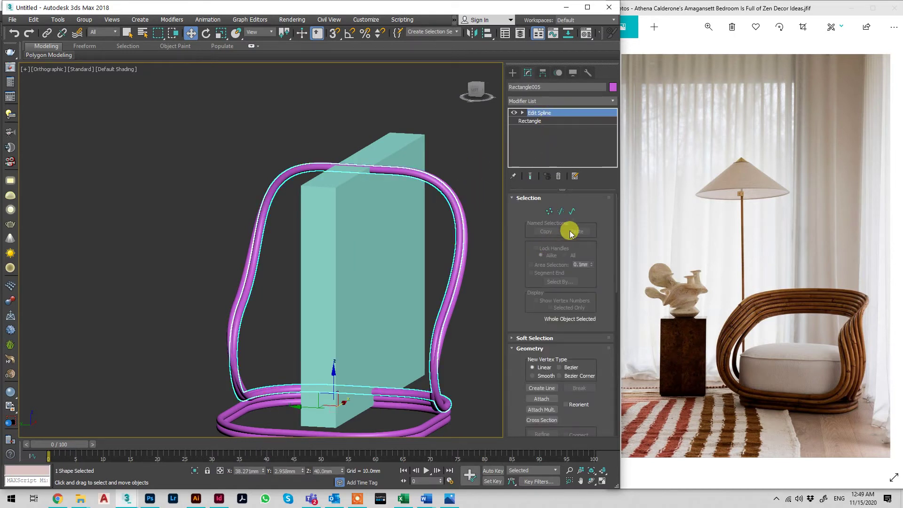
Outline the cloned armrest spline by -20 mm, delete its superfluous spline, and leave spline editing
click(571, 211)
scroll(583, 321, down, 3)
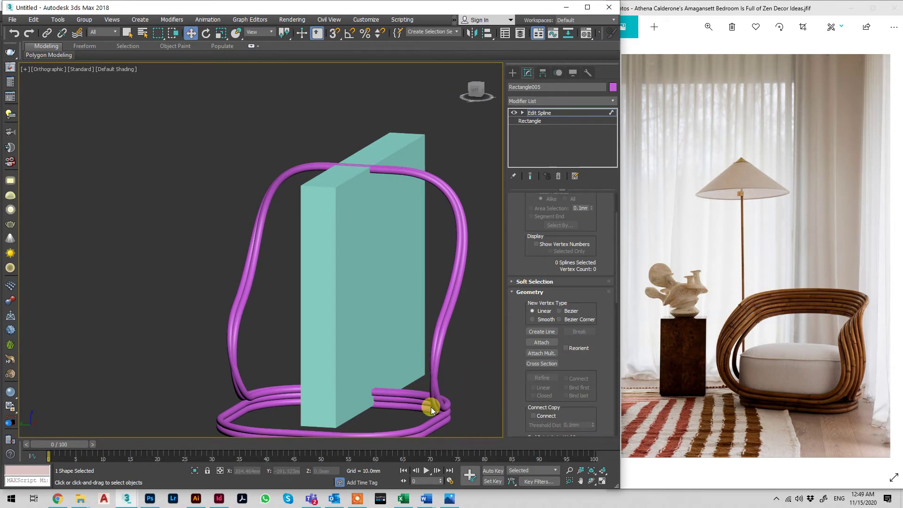
scroll(589, 342, down, 3)
scroll(593, 347, down, 5)
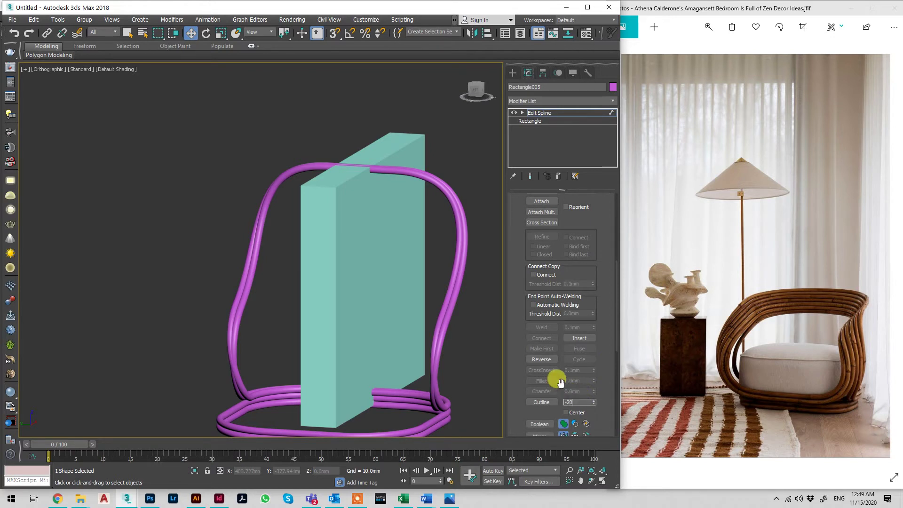
key(Return)
scroll(467, 202, up, 3)
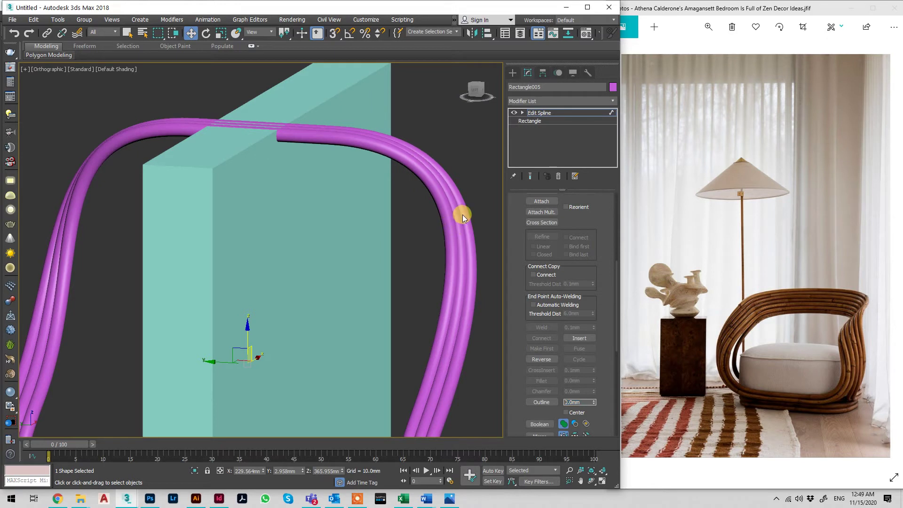
middle_drag(462, 214, 450, 215)
key(F3)
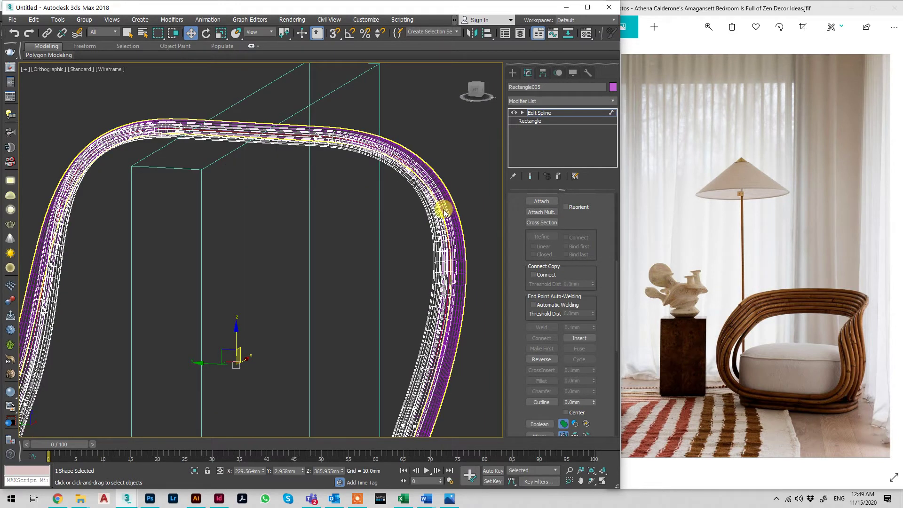
key(Delete)
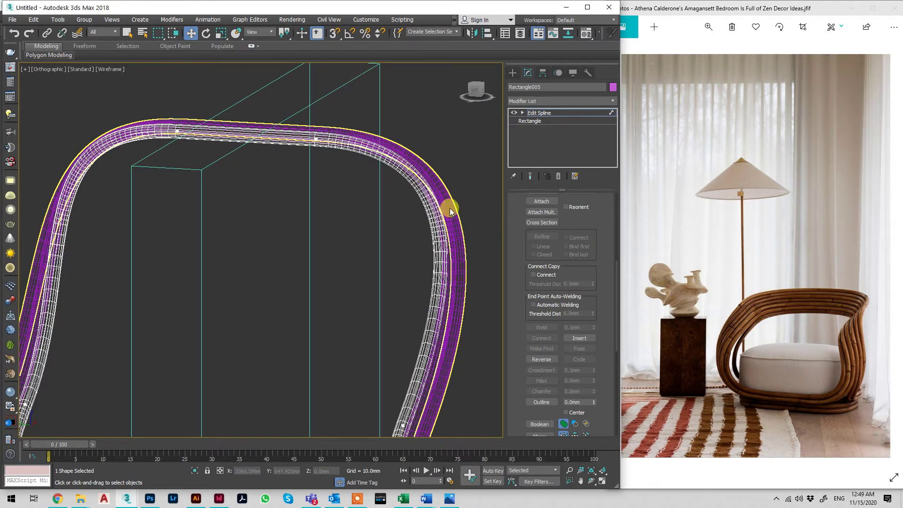
click(561, 116)
key(F3)
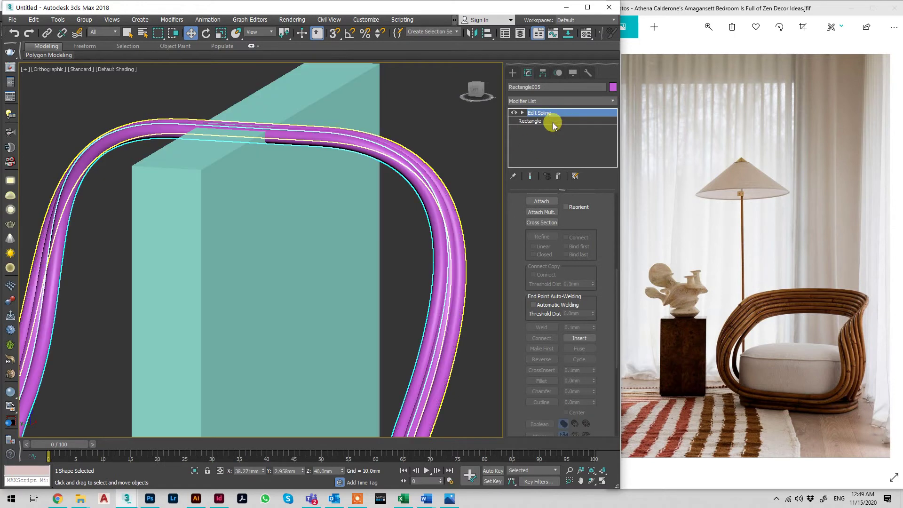
Compare the parallel armrest canes near the seat corner and delete the inner cane's clone
scroll(432, 225, down, 5)
alt+middle_drag(447, 348, 381, 345)
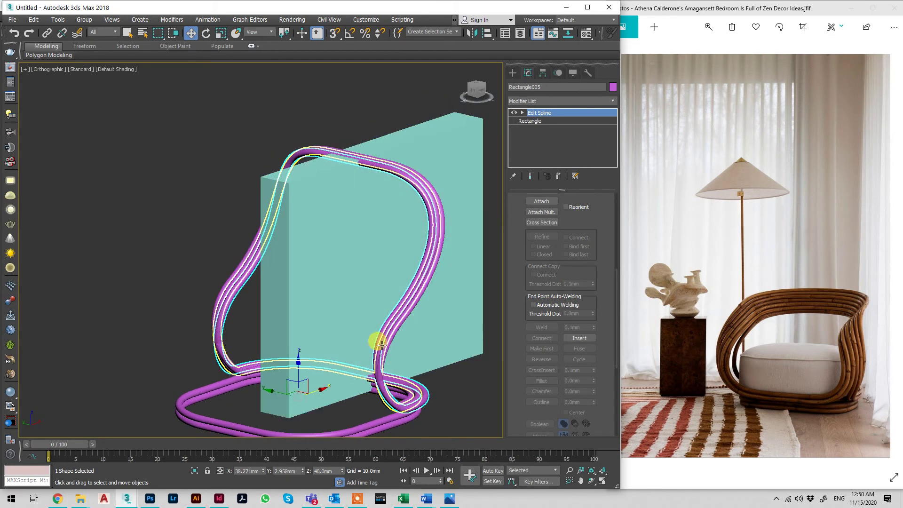
click(384, 340)
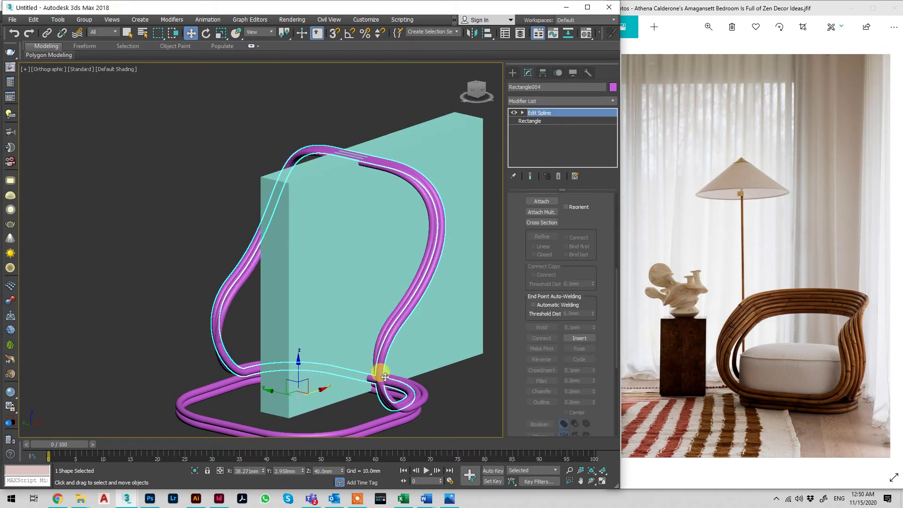
click(381, 345)
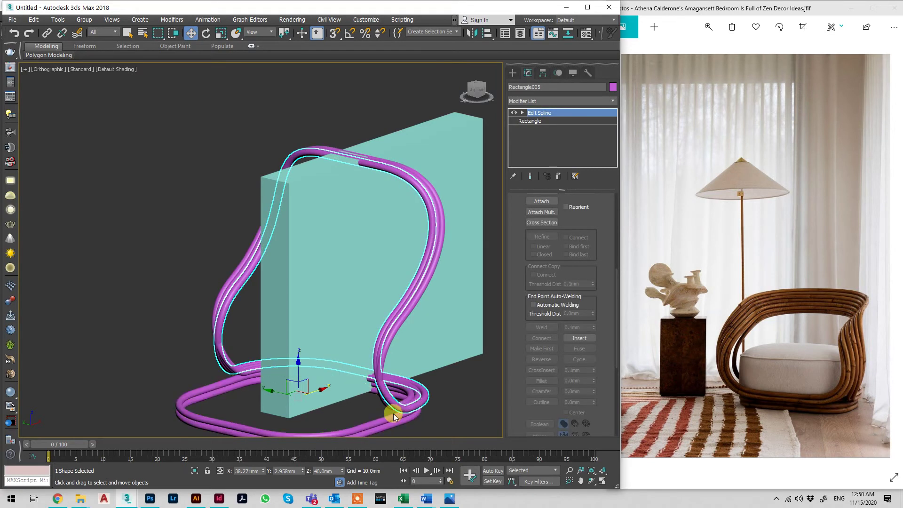
key(Delete)
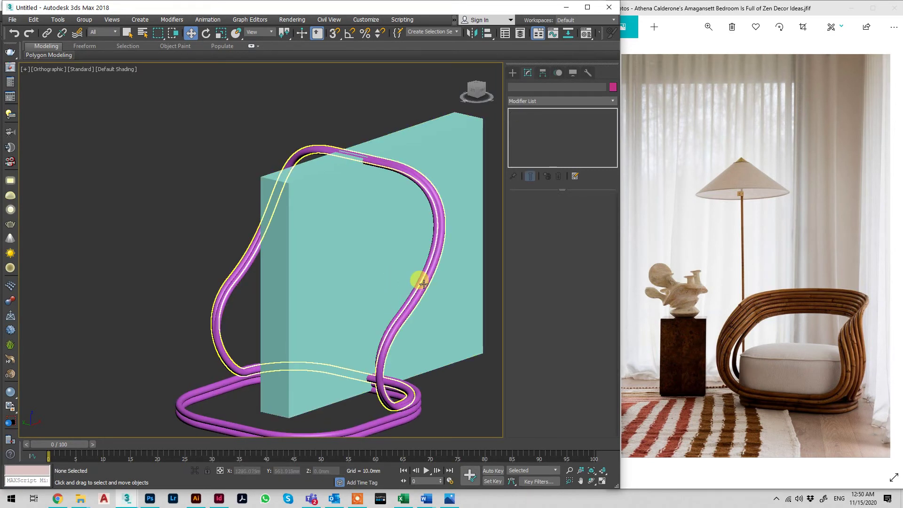
Clone the outer armrest cane in place as a copy and select the clone's spline for editing
click(421, 289)
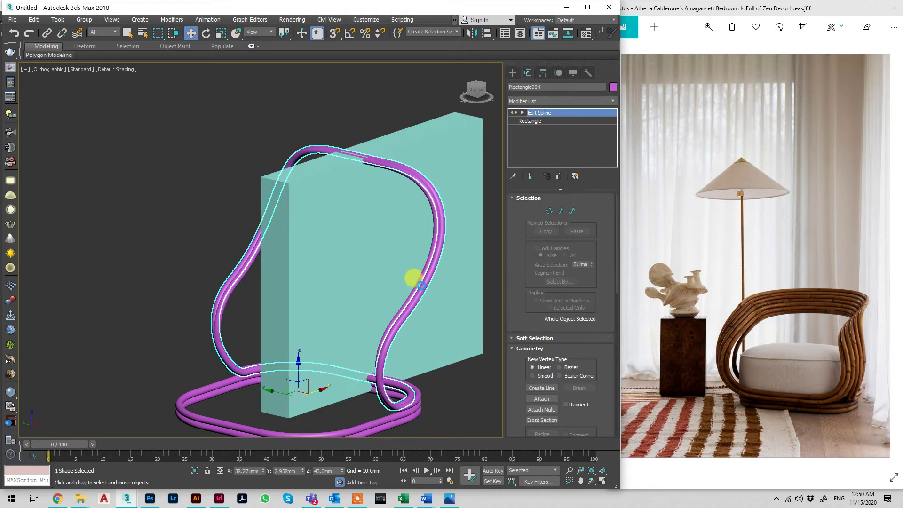
key(ctrl+v)
key(Return)
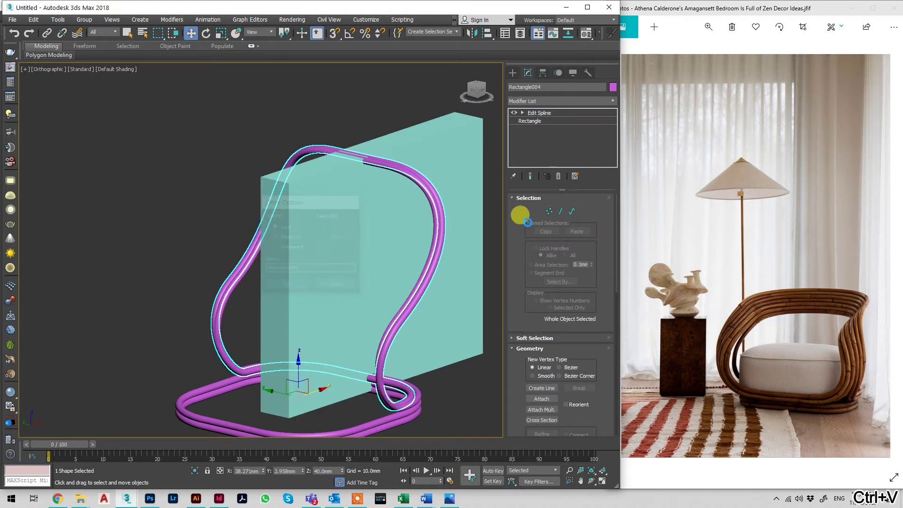
click(566, 211)
click(569, 211)
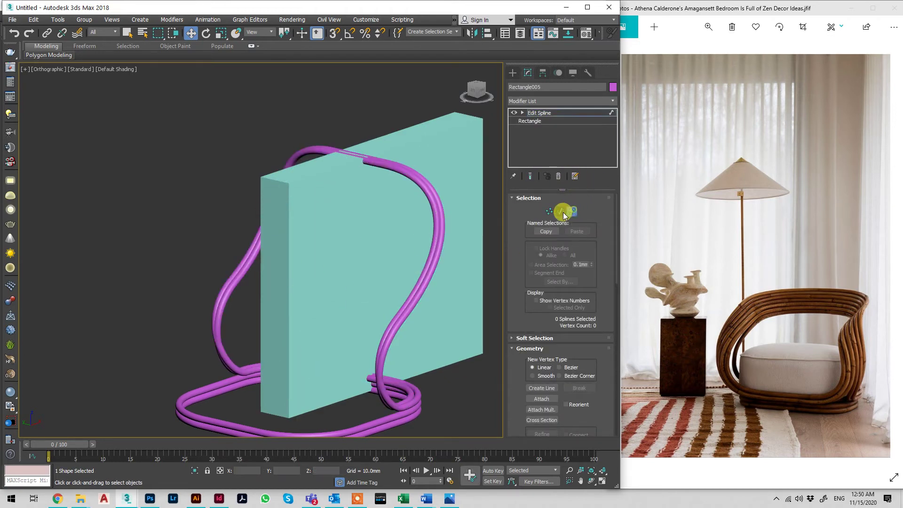
click(443, 222)
Outline the cloned spline outward to add another parallel armrest cane, and leave spline editing
scroll(643, 361, down, 1)
scroll(598, 375, down, 1)
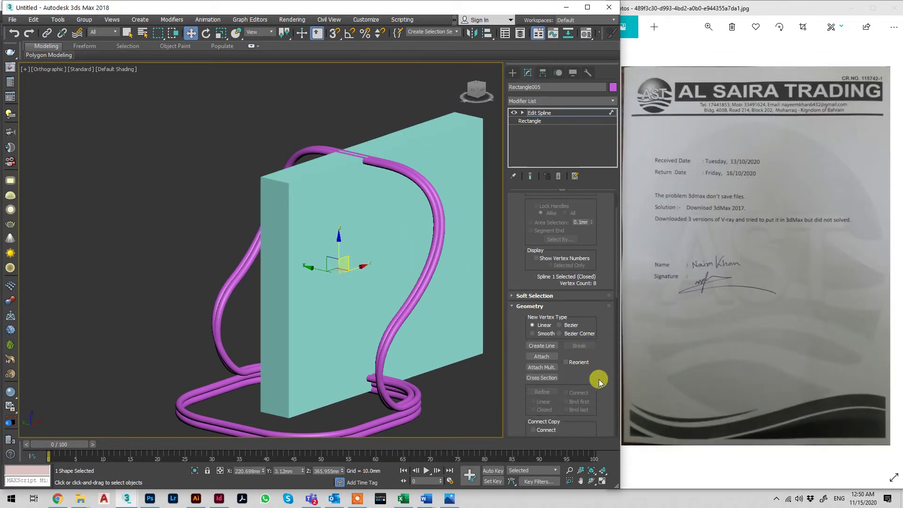
scroll(695, 302, down, 1)
scroll(594, 356, down, 1)
scroll(596, 356, down, 4)
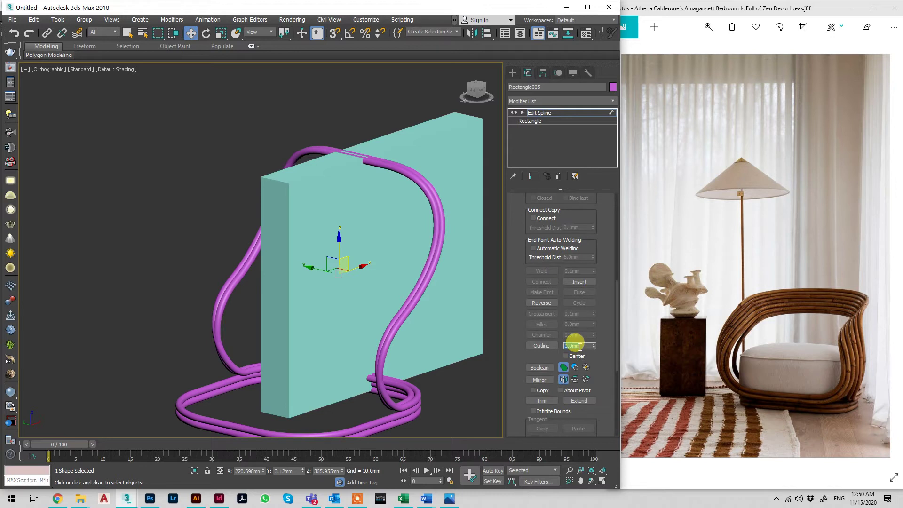
double_click(579, 346)
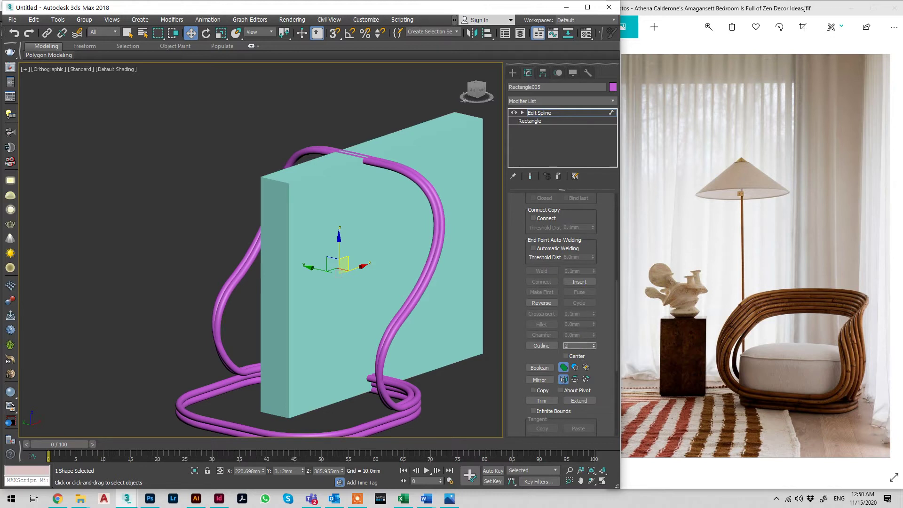
text(2)
key(Return)
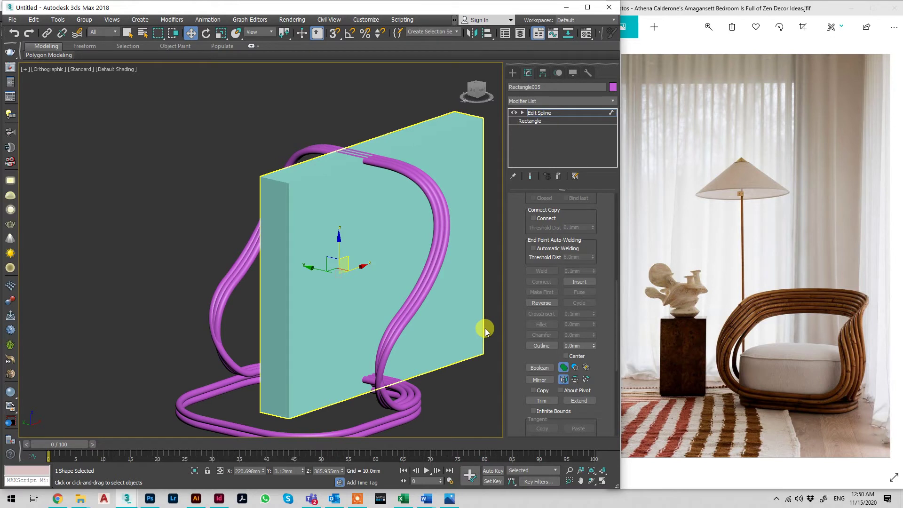
click(488, 324)
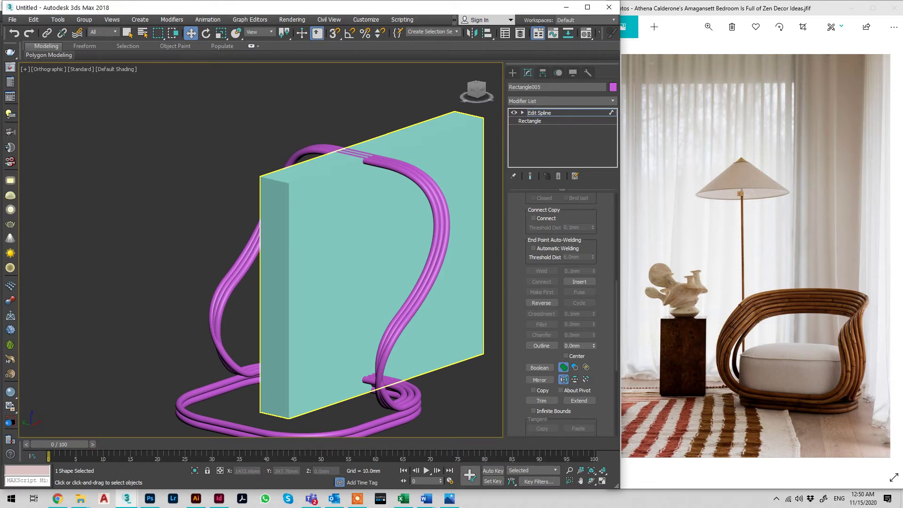
click(559, 118)
Raise the top vertex of the middle armrest cane with a numeric world Z offset
scroll(424, 270, up, 3)
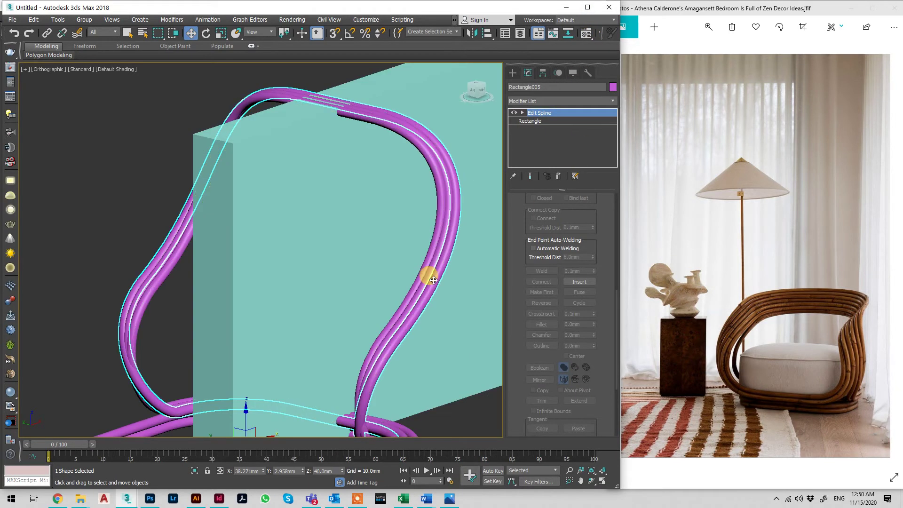
click(429, 242)
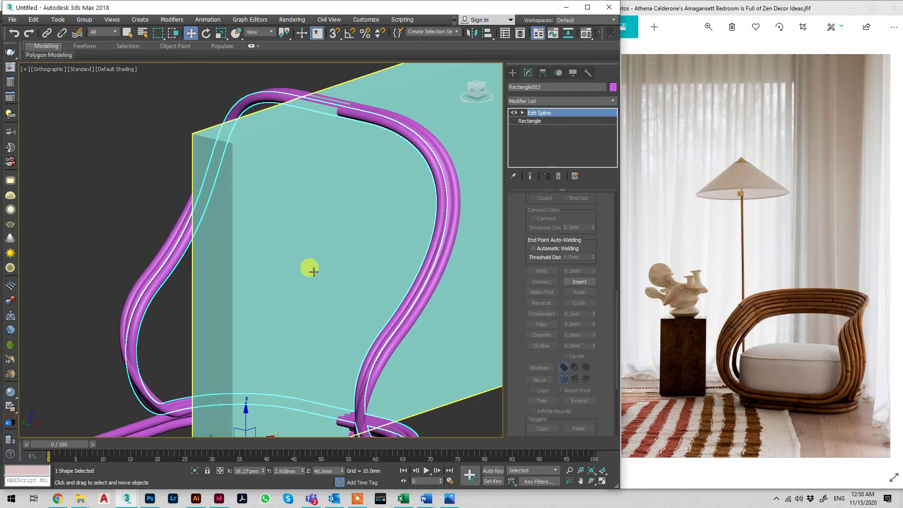
click(422, 139)
scroll(424, 139, down, 3)
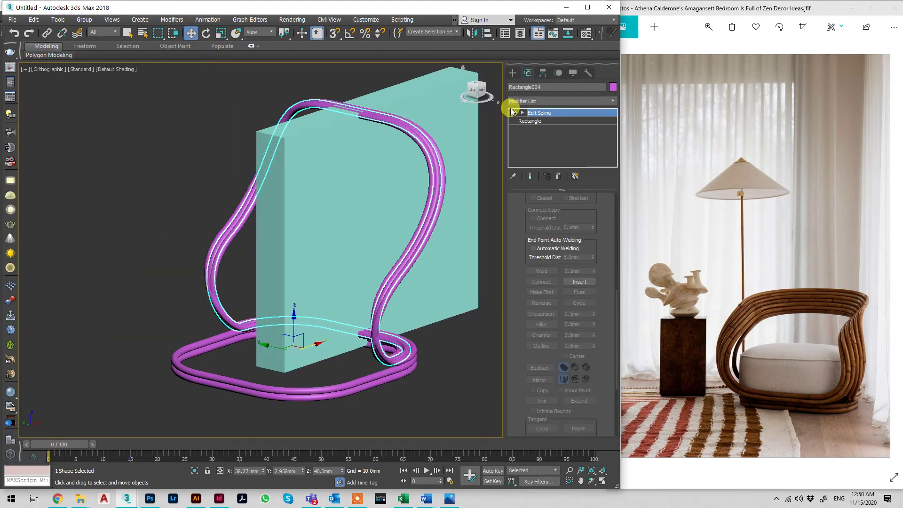
key(1)
drag(450, 88, 278, 165)
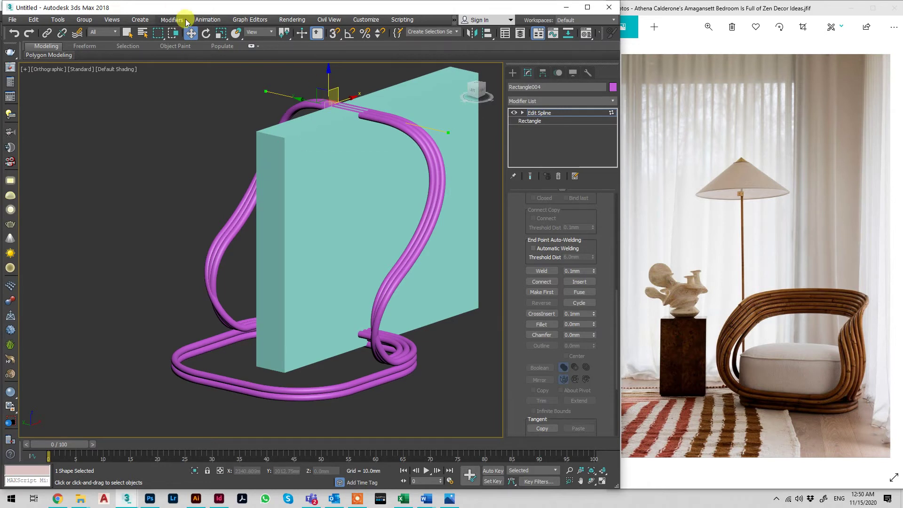
right_click(191, 32)
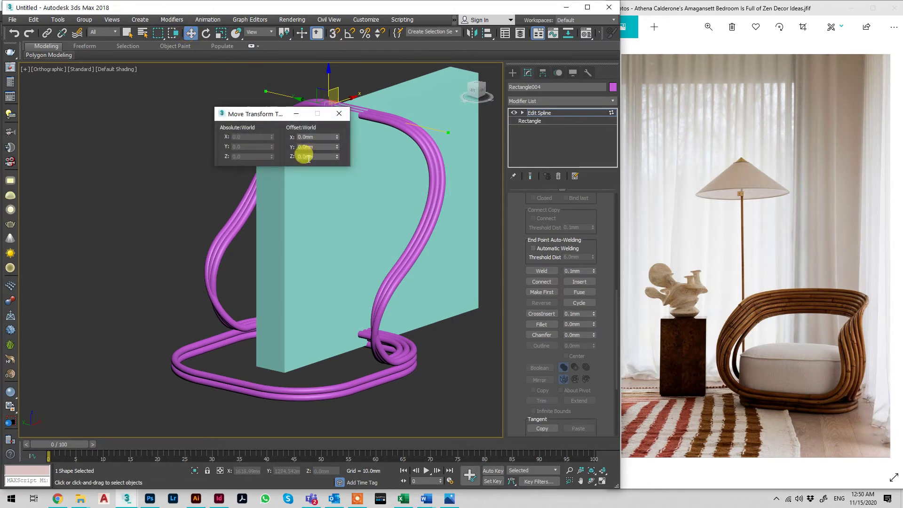
key(Return)
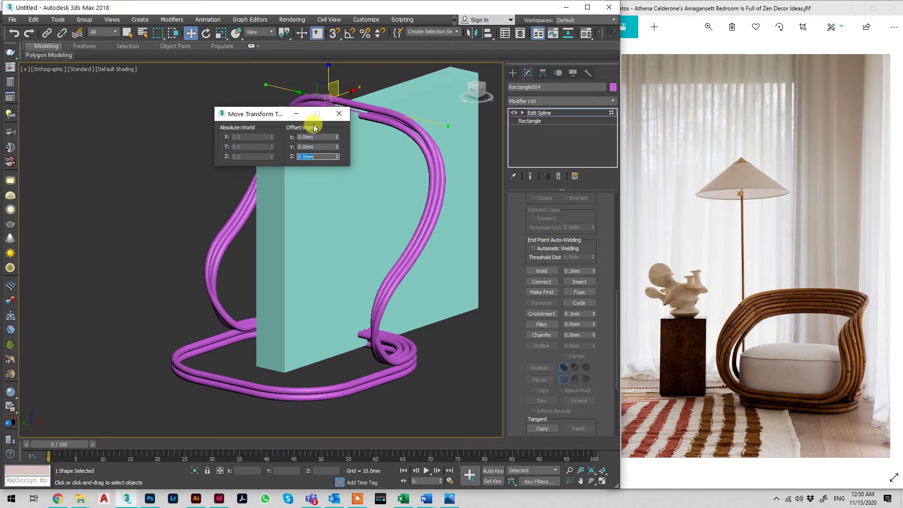
key(Return)
click(339, 114)
Nudge the middle armrest cane's top vertex freehand to offset it from the neighbouring canes
drag(350, 95, 332, 96)
scroll(329, 96, up, 3)
middle_drag(330, 96, 292, 104)
drag(294, 100, 295, 93)
middle_drag(389, 143, 381, 67)
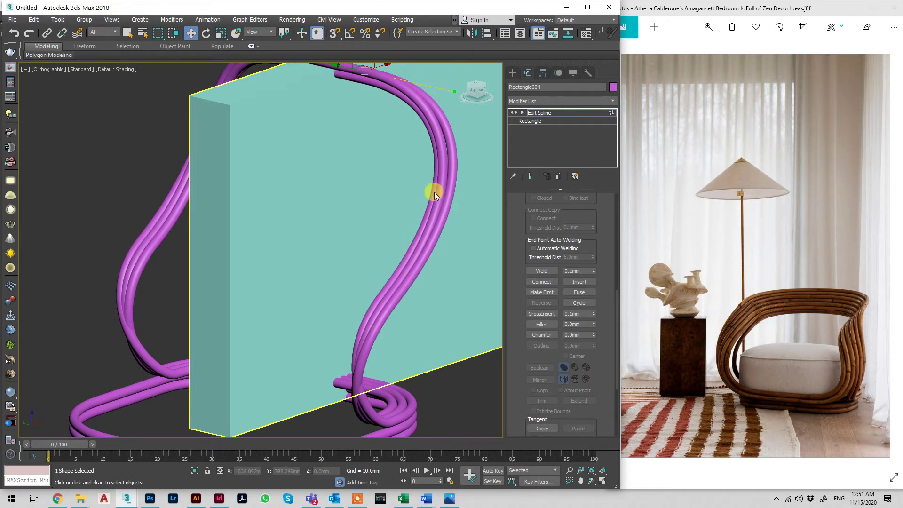
Try to scale and move the middle armrest cane's opposite side vertices together, and undo the attempts
drag(382, 223, 382, 225)
drag(353, 292, 354, 293)
ctrl+drag(201, 226, 72, 291)
drag(148, 219, 149, 216)
key(r)
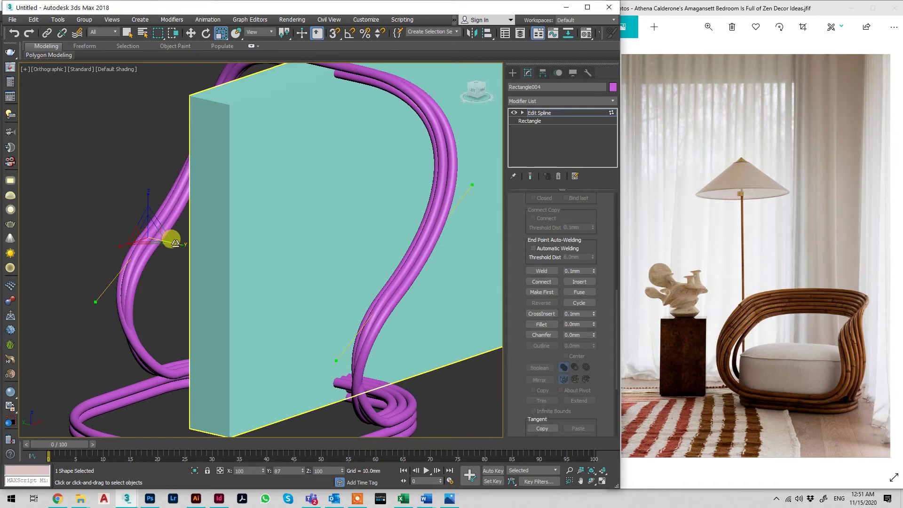
key(ctrl+z)
key(ctrl+z)
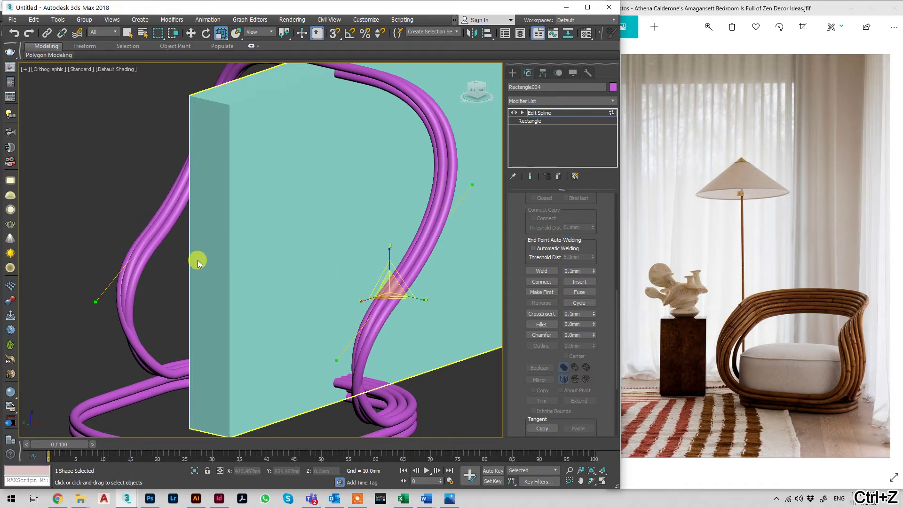
key(s)
key(w)
drag(185, 237, 131, 236)
key(ctrl+z)
key(s)
Move a single side vertex of the middle armrest cane about 9 mm along Y to offset its curve
drag(433, 306, 357, 320)
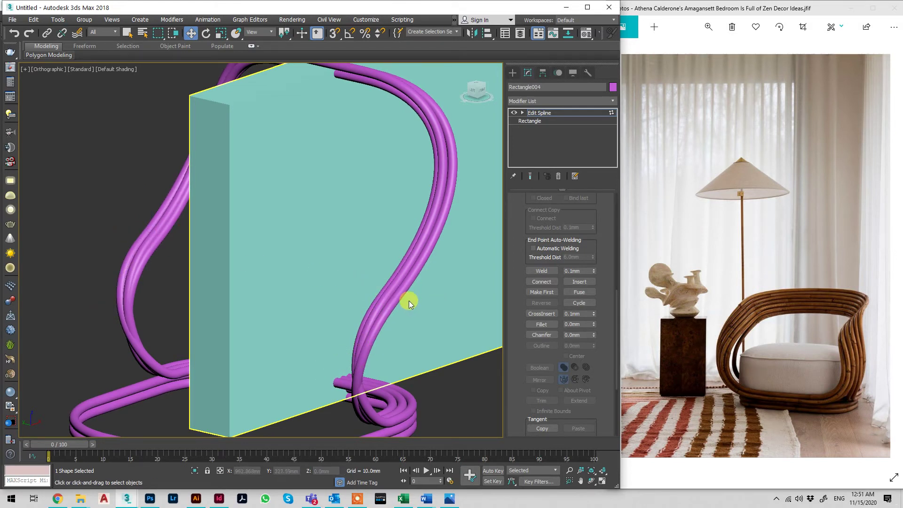
drag(430, 268, 299, 352)
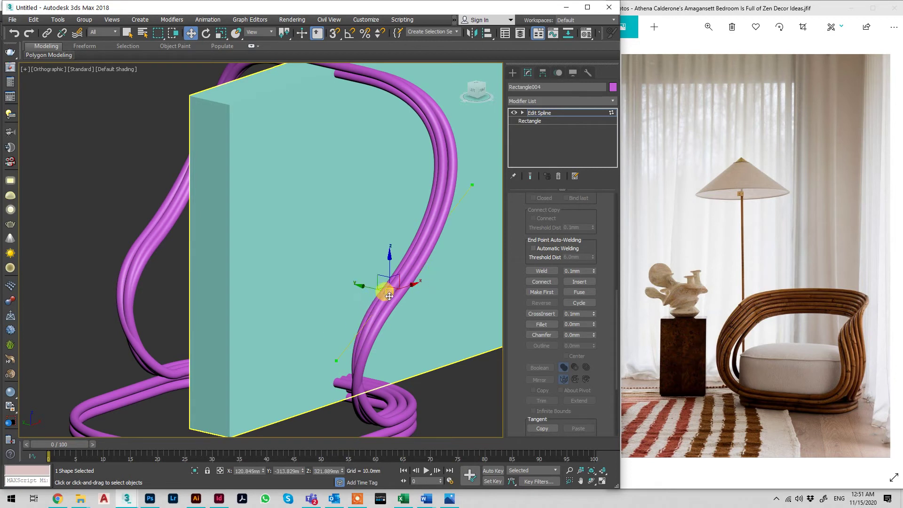
drag(364, 284, 367, 287)
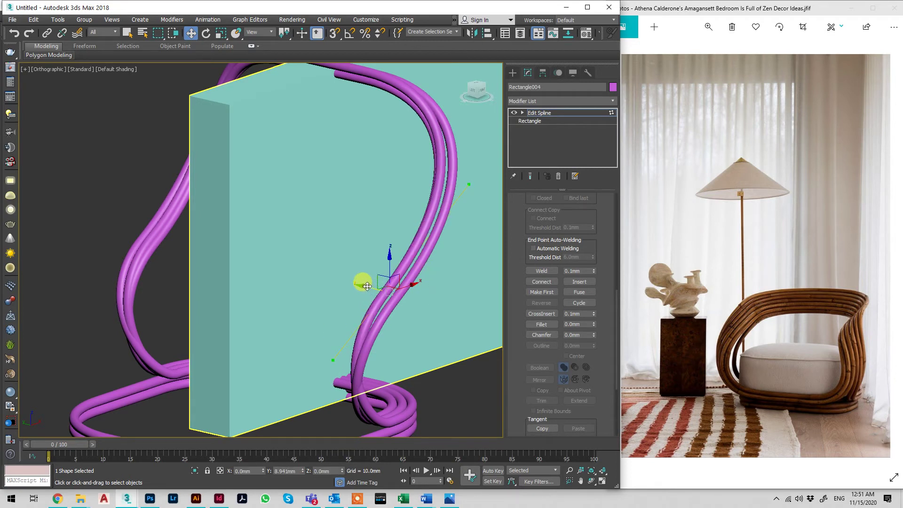
alt+middle_drag(372, 303, 422, 312)
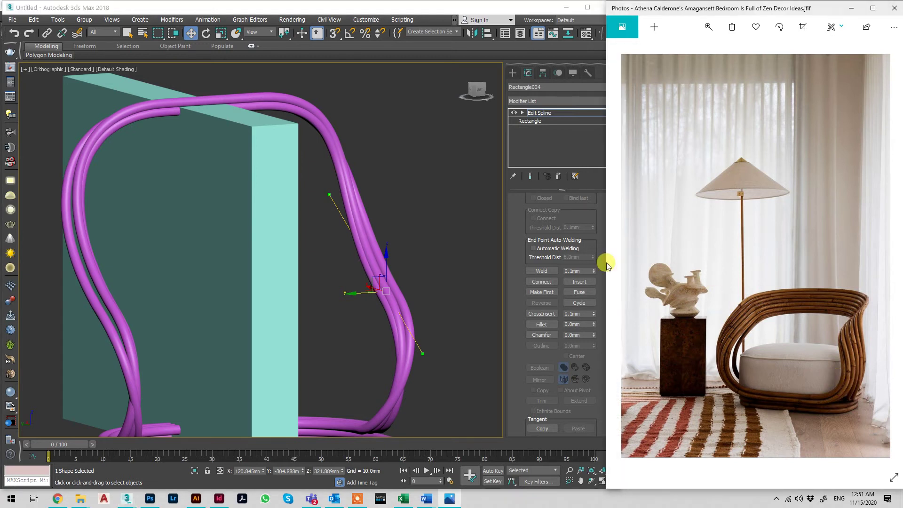
Delete the reference box that stands inside the chair frame
alt+middle_drag(450, 270, 397, 356)
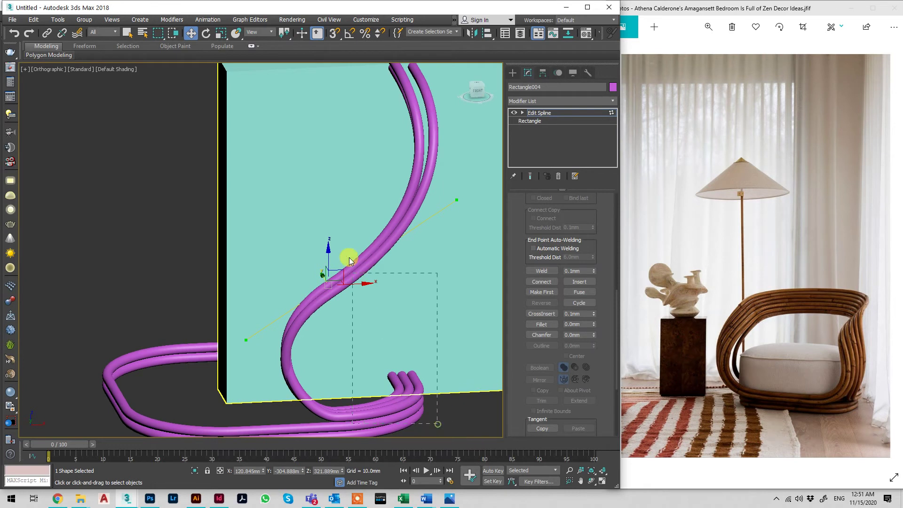
alt+middle_drag(397, 314, 423, 288)
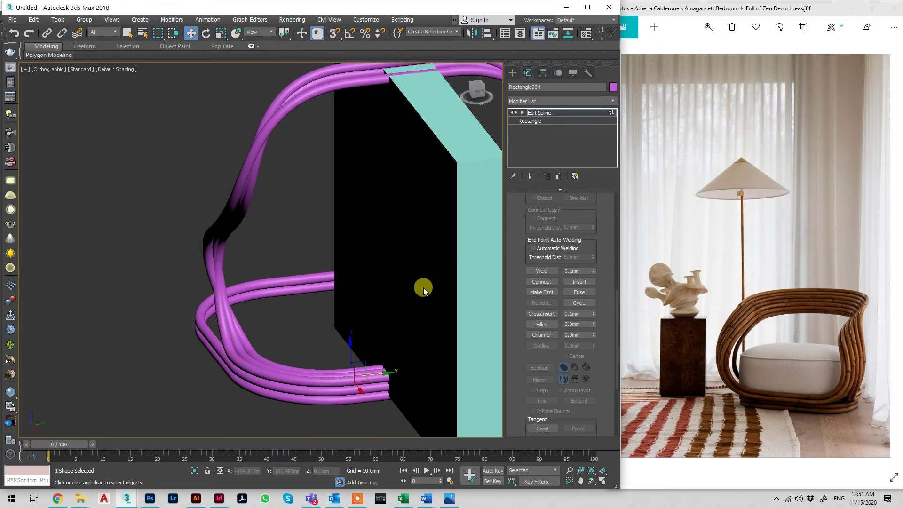
click(352, 215)
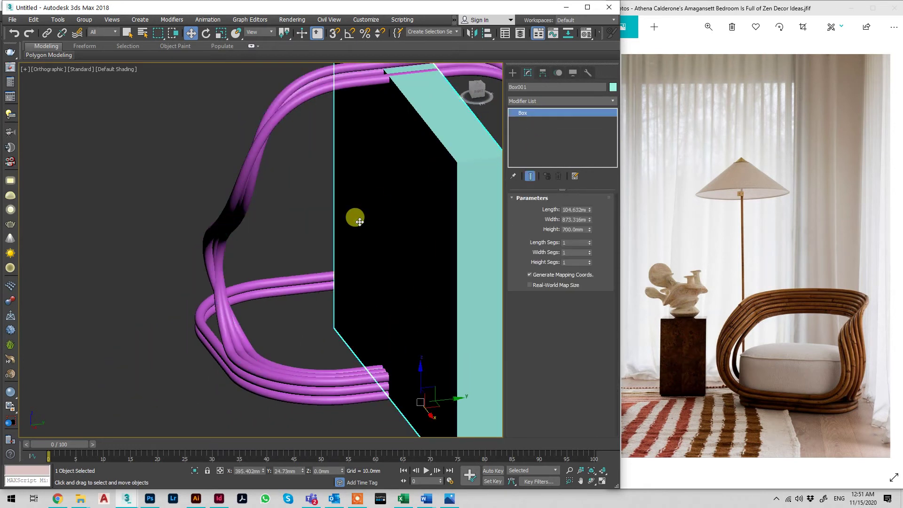
key(Delete)
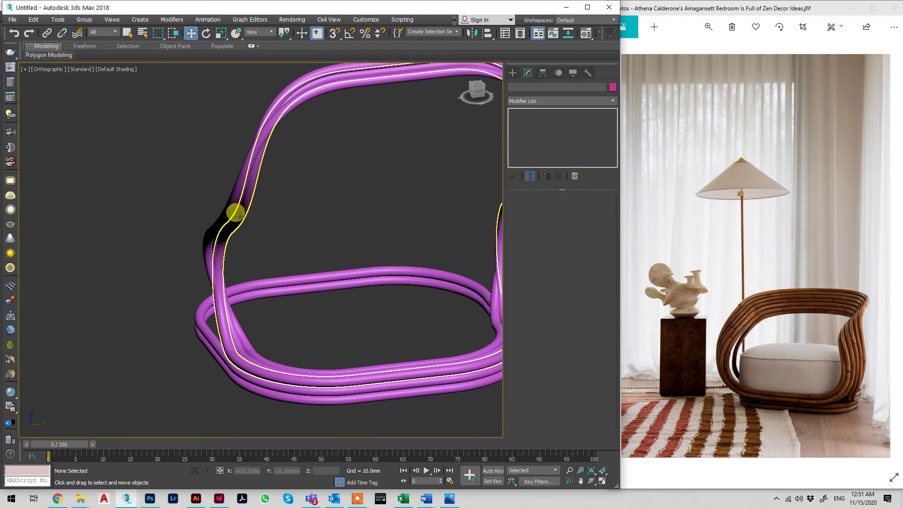
Select the four lower vertices of the middle armrest cane and shift them freehand to seat the cane on the base canes
alt+middle_drag(219, 219, 421, 181)
click(426, 109)
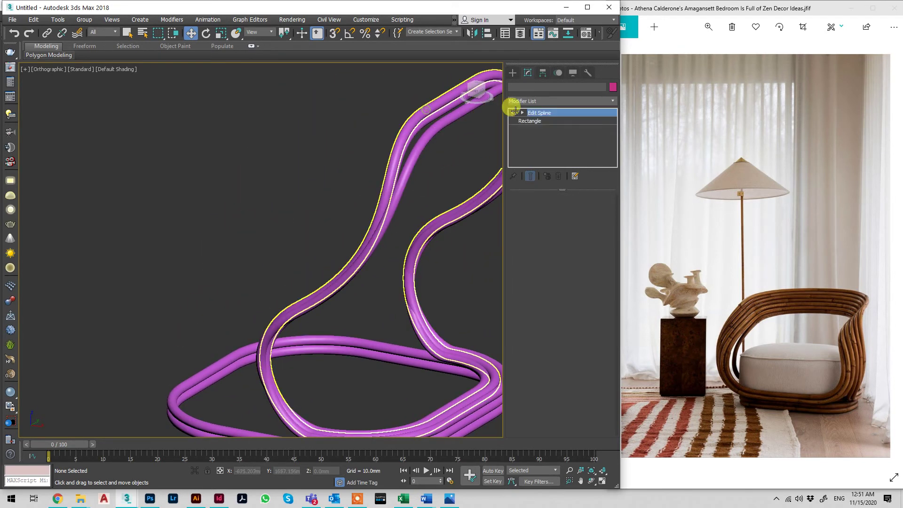
alt+middle_drag(338, 339, 299, 248)
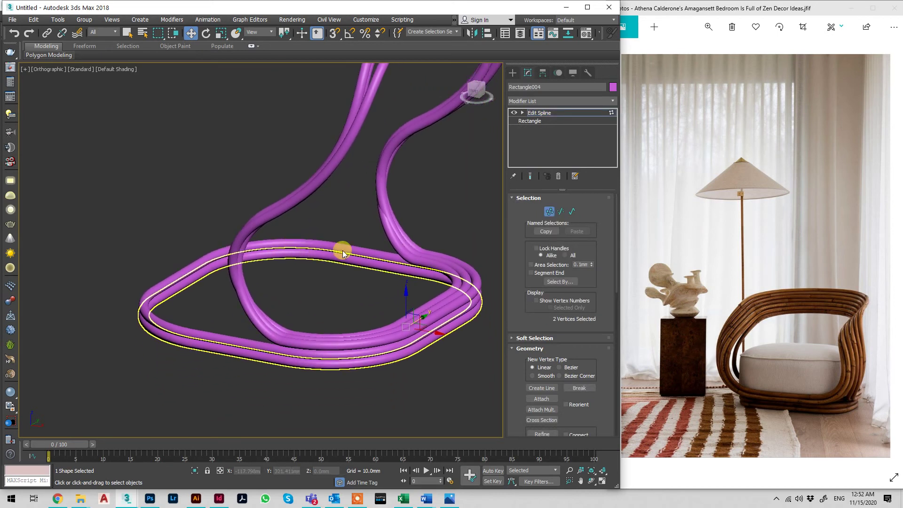
drag(481, 259, 348, 369)
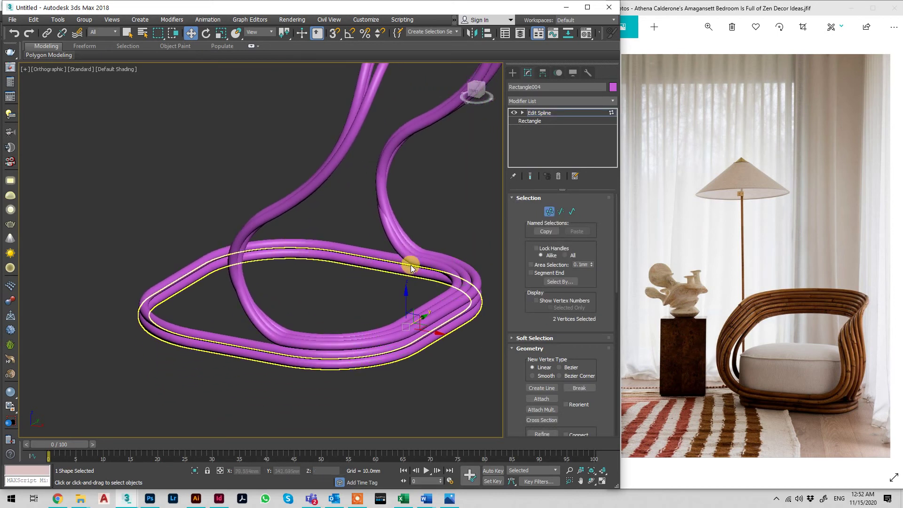
drag(482, 245, 319, 368)
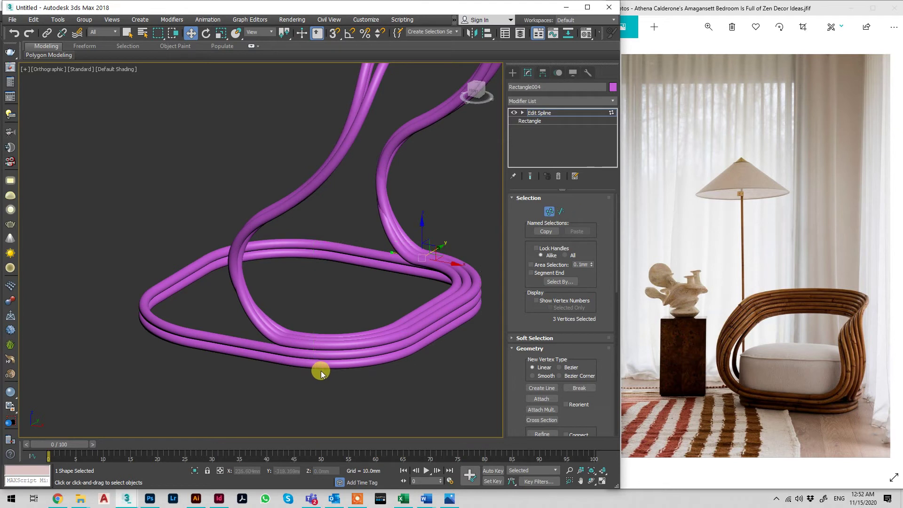
ctrl+drag(355, 281, 236, 376)
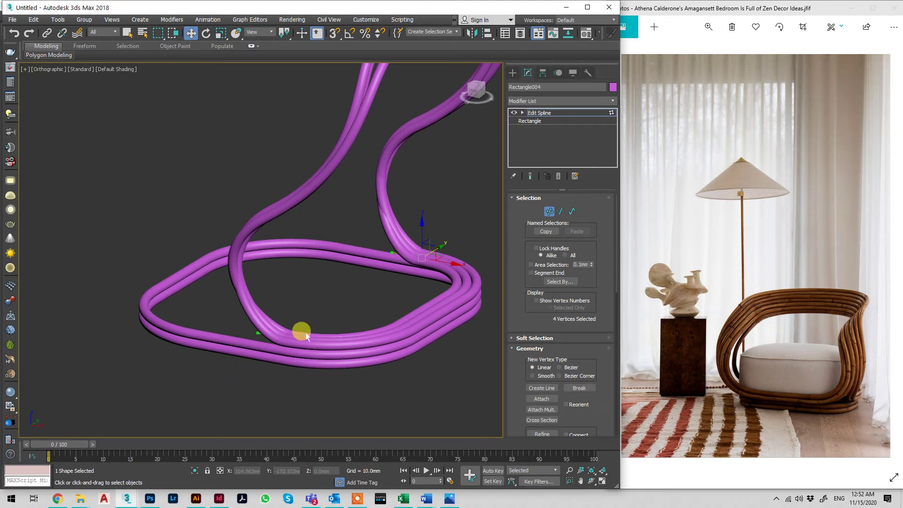
drag(423, 228, 424, 223)
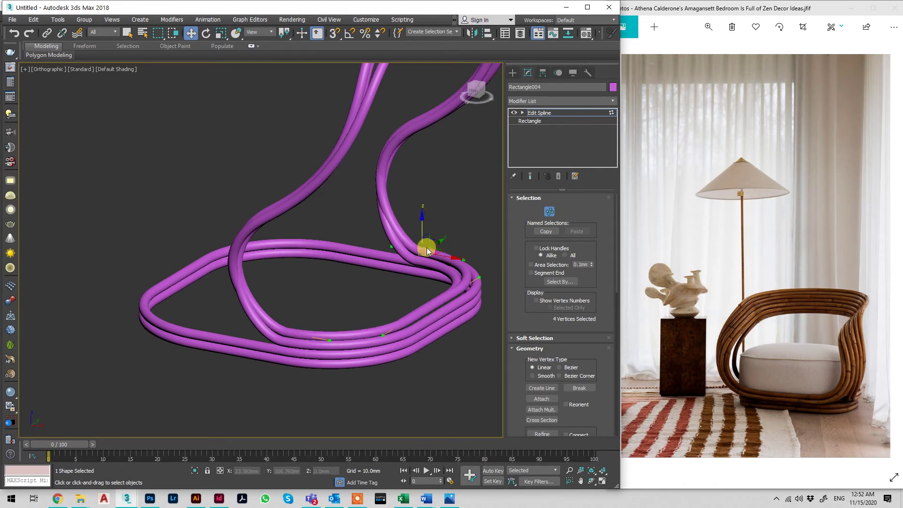
drag(452, 260, 429, 235)
Move the middle cane's two lower side vertices outward along Y, the first by about 26 mm, and leave vertex editing
alt+middle_drag(253, 310, 281, 301)
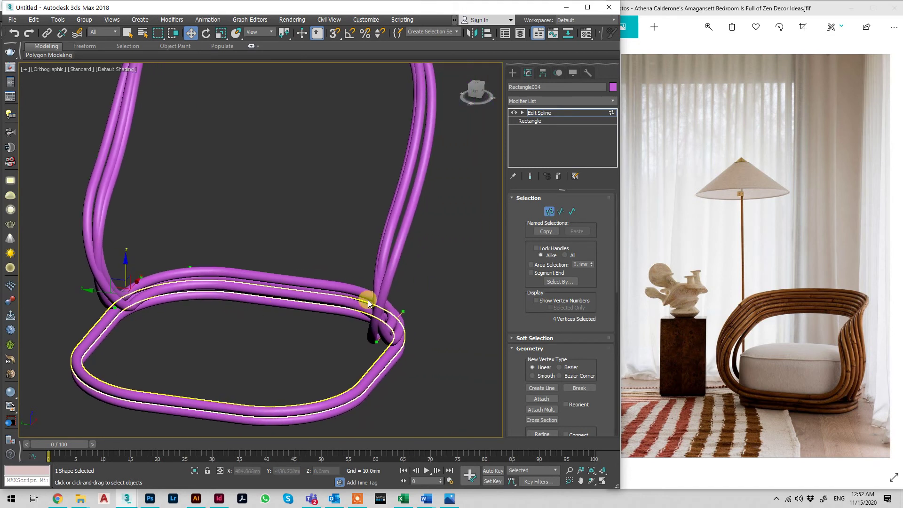
click(390, 313)
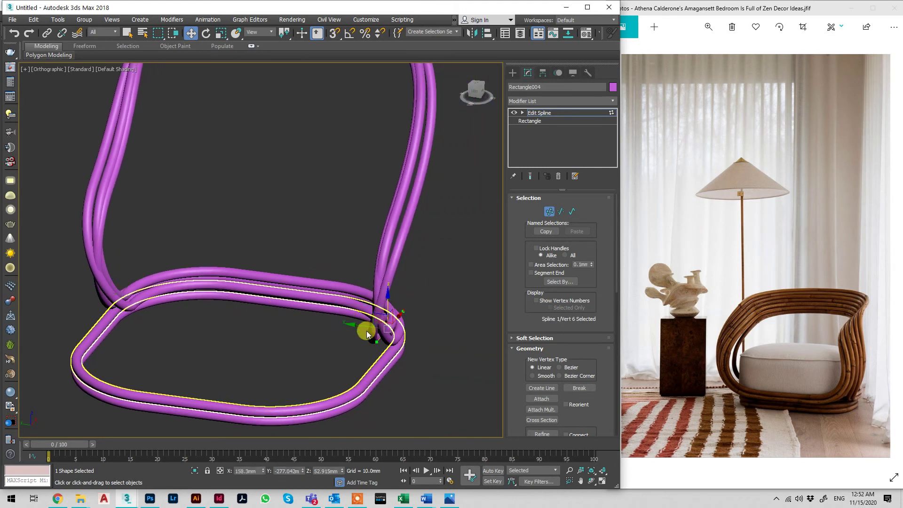
drag(369, 326, 396, 302)
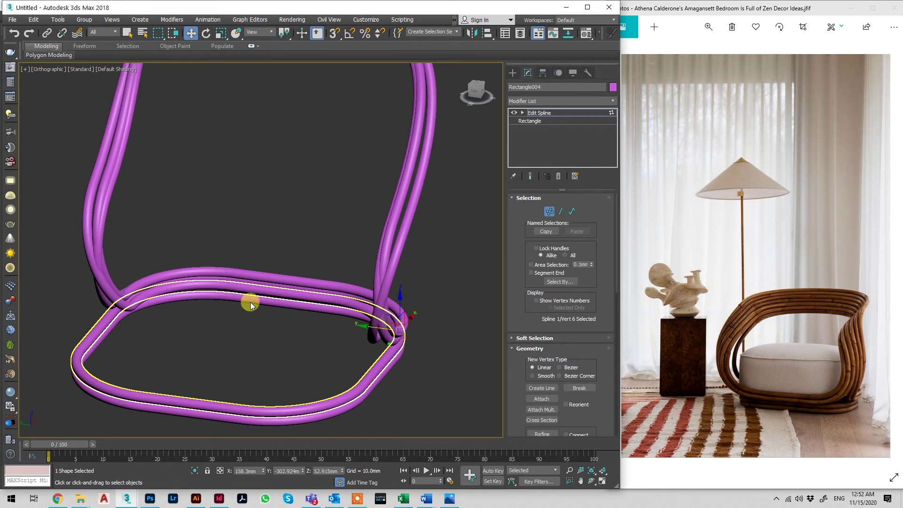
drag(155, 249, 65, 328)
alt+middle_drag(64, 328, 103, 299)
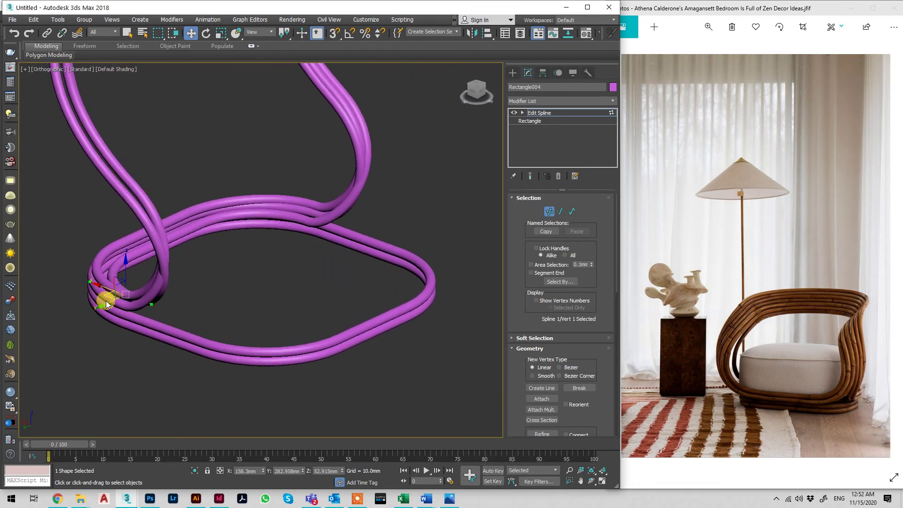
drag(106, 307, 94, 315)
click(551, 115)
Move the lower side vertices of the Rectangle005 cane outward along Y to line them up with the other canes
alt+middle_drag(480, 143, 370, 220)
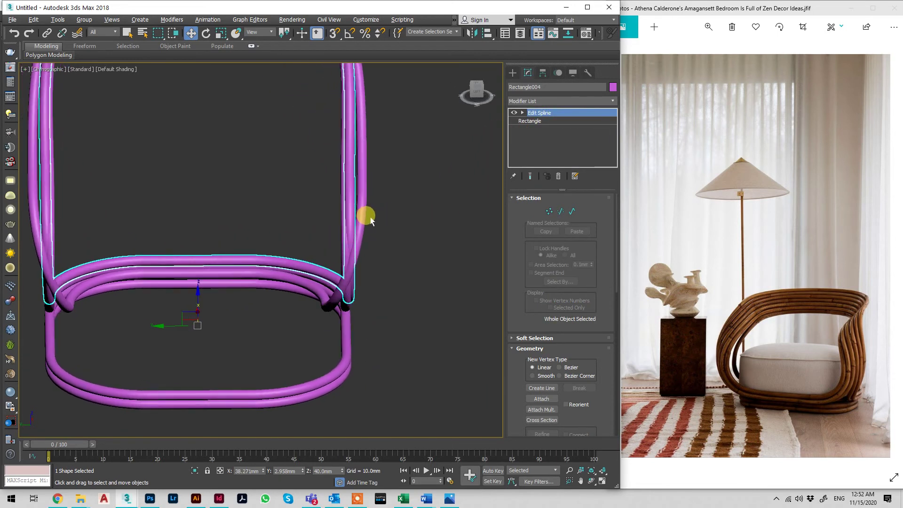
click(327, 298)
key(1)
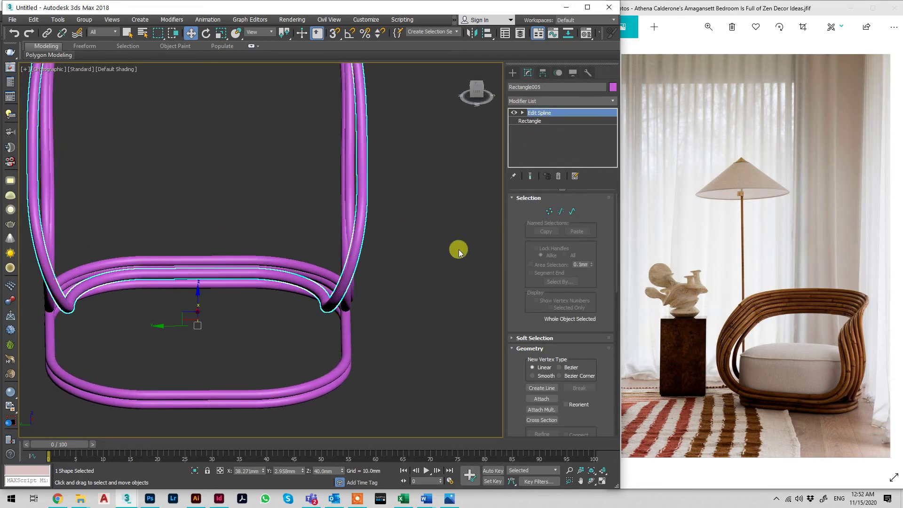
drag(416, 210, 328, 305)
drag(196, 242, 28, 346)
middle_drag(67, 324, 143, 301)
drag(138, 299, 119, 291)
Raise Rectangle005's four lower vertices, undo an extra shift, and lift the two vertices at the stacked end of the base about 21 mm along Z
drag(487, 251, 99, 394)
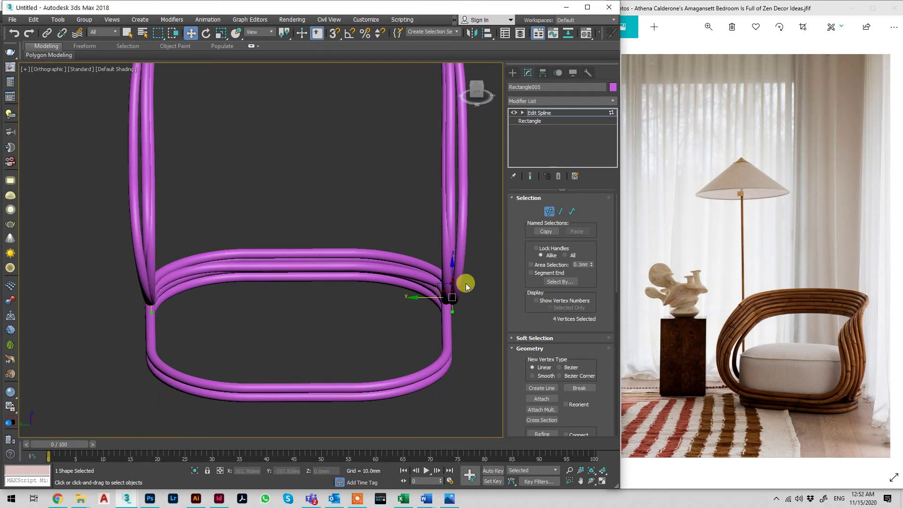
mouse_move(443, 266)
mouse_down()
mouse_move(443, 250)
mouse_move(452, 252)
mouse_move(438, 255)
mouse_up()
alt+middle_drag(427, 258, 275, 316)
drag(202, 313, 225, 327)
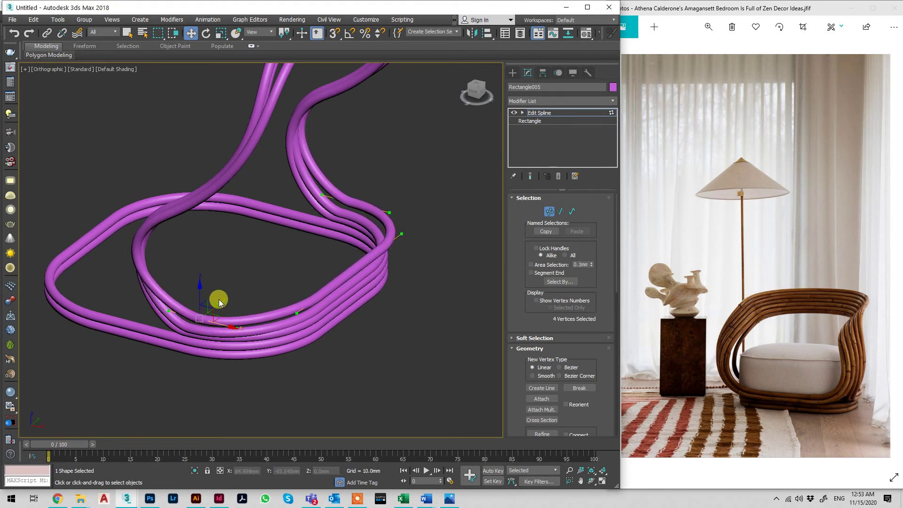
key(ctrl+z)
drag(379, 243, 297, 281)
drag(331, 318, 304, 276)
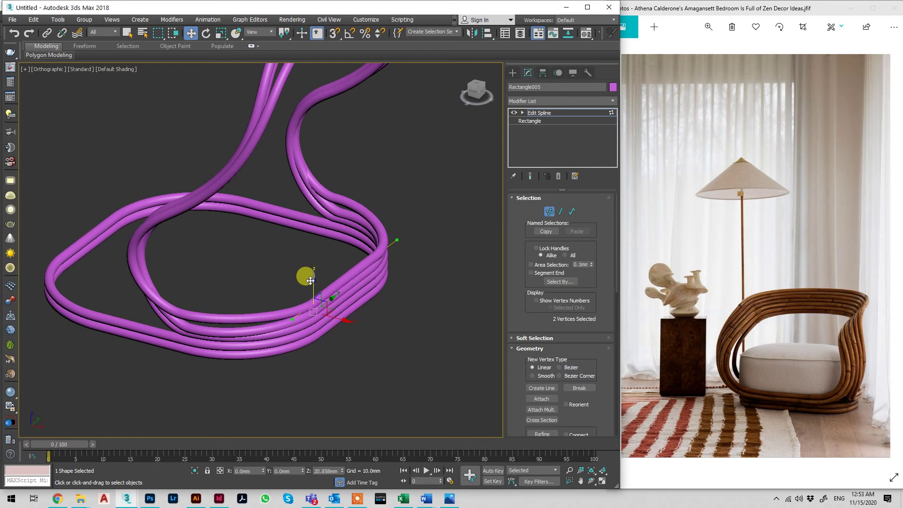
Move one lower side vertex of Rectangle005 about 32 mm along X and 18 mm down along Z
drag(173, 262, 101, 315)
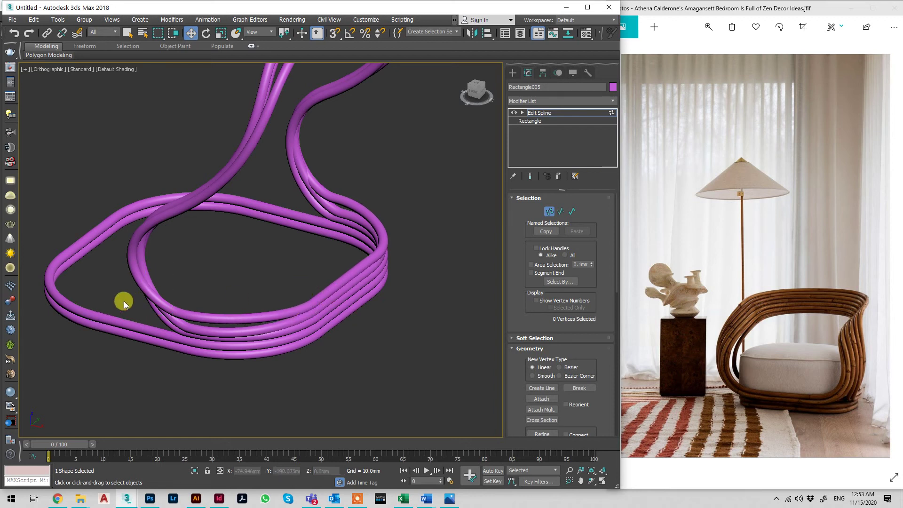
drag(202, 255, 126, 329)
alt+middle_drag(125, 321, 199, 307)
drag(195, 298, 214, 302)
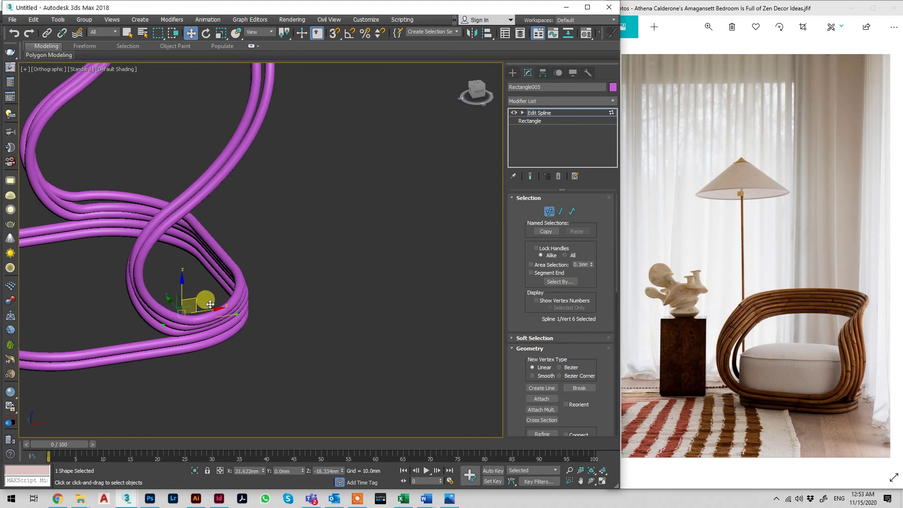
Shift the opposite lower side vertex of Rectangle005 in the XZ plane to match its counterpart
alt+middle_drag(153, 279, 217, 269)
drag(201, 246, 113, 287)
alt+middle_drag(125, 266, 215, 265)
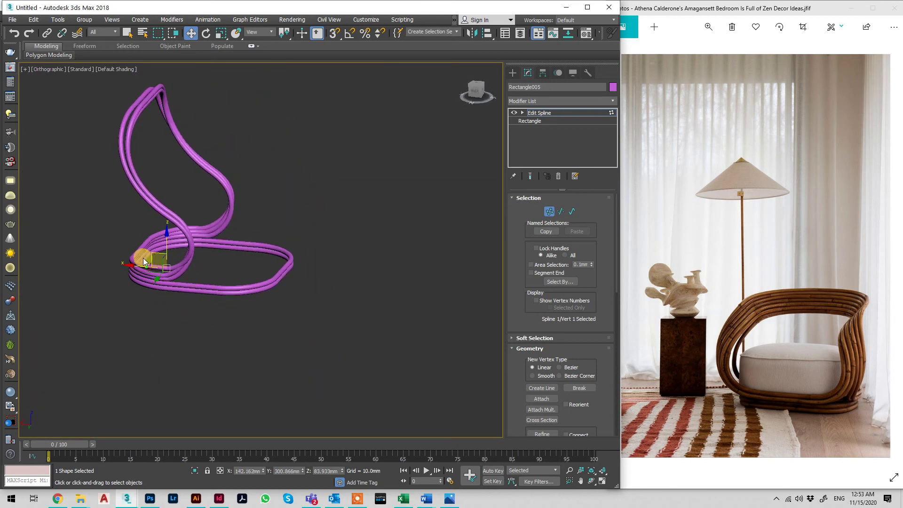
drag(156, 253, 151, 257)
drag(210, 224, 159, 248)
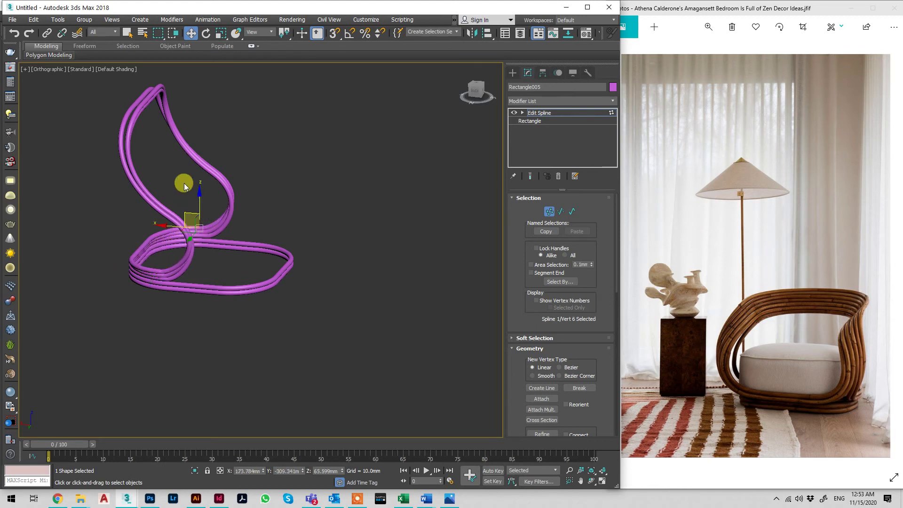
click(122, 206)
Move Rectangle005's two top vertices about -37 mm along X and 35 mm up along Z, and leave vertex editing
drag(186, 77, 111, 157)
scroll(125, 135, up, 5)
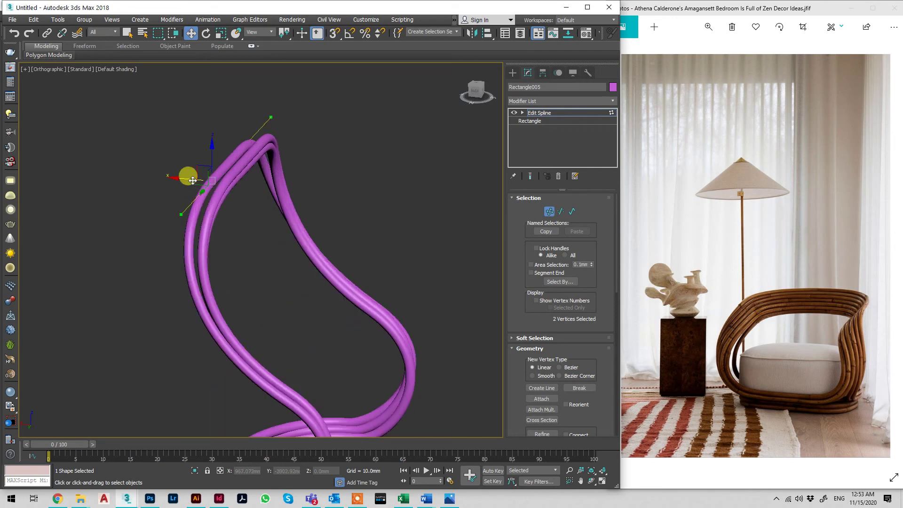
drag(195, 168, 215, 152)
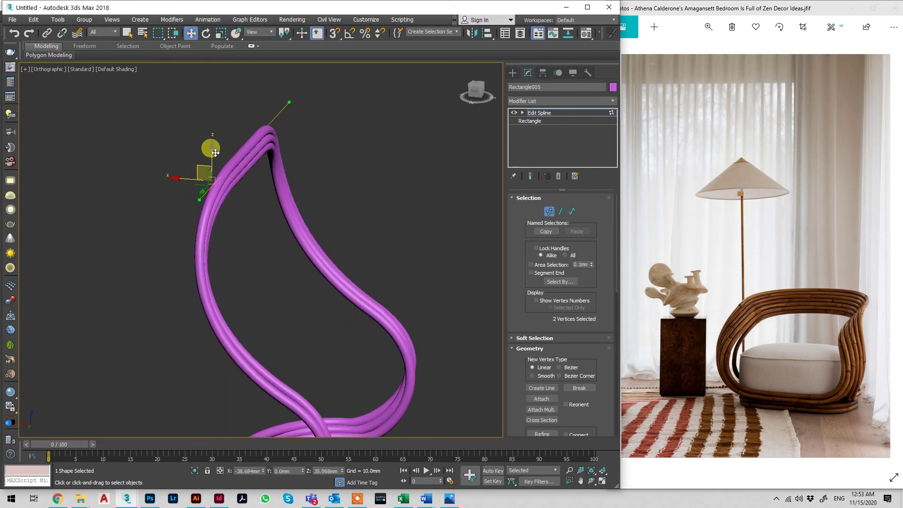
alt+middle_drag(335, 220, 244, 221)
scroll(254, 224, down, 5)
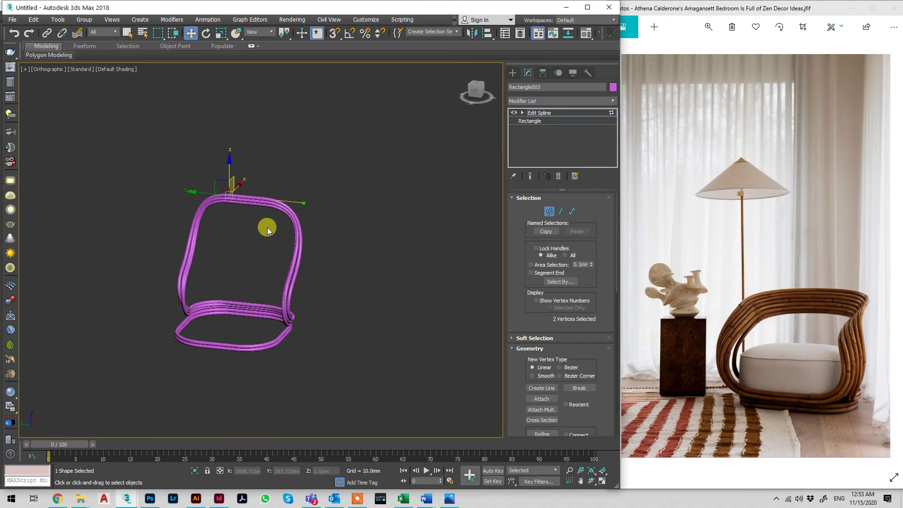
alt+middle_drag(309, 324, 316, 308)
scroll(287, 266, up, 3)
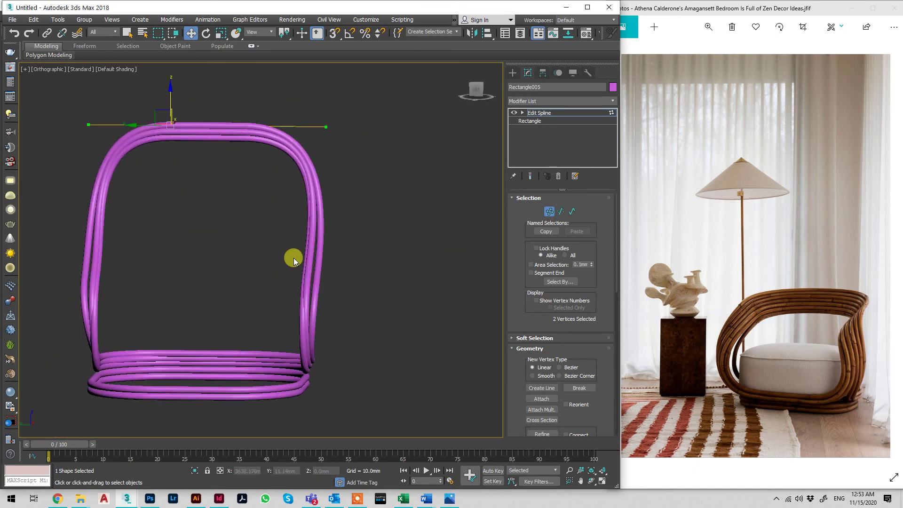
click(552, 118)
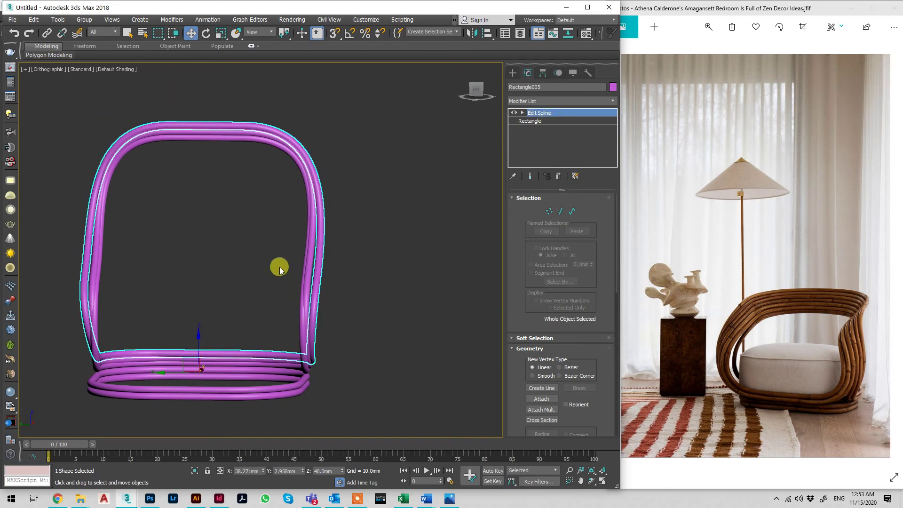
Move a side vertex of the middle armrest cane about -8 mm along Y to close the gap between the canes
click(306, 271)
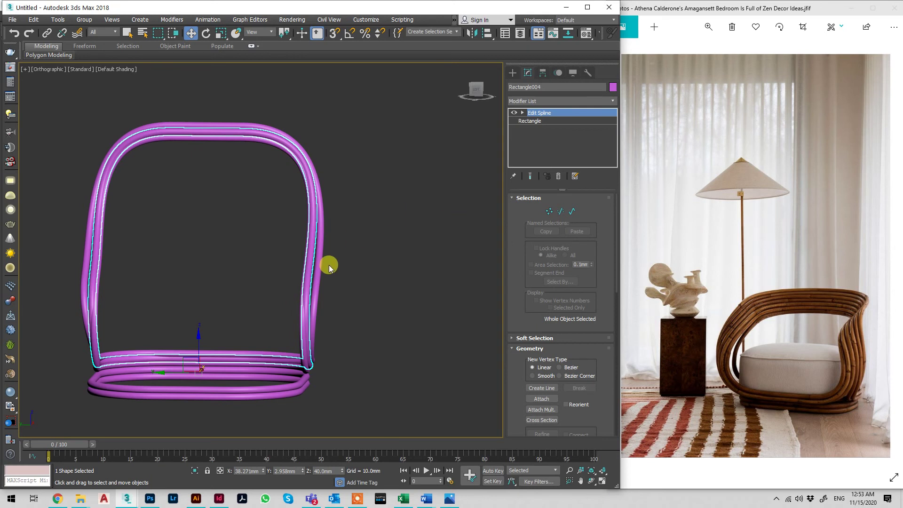
key(1)
drag(356, 280, 277, 333)
drag(353, 301, 280, 337)
drag(347, 262, 230, 326)
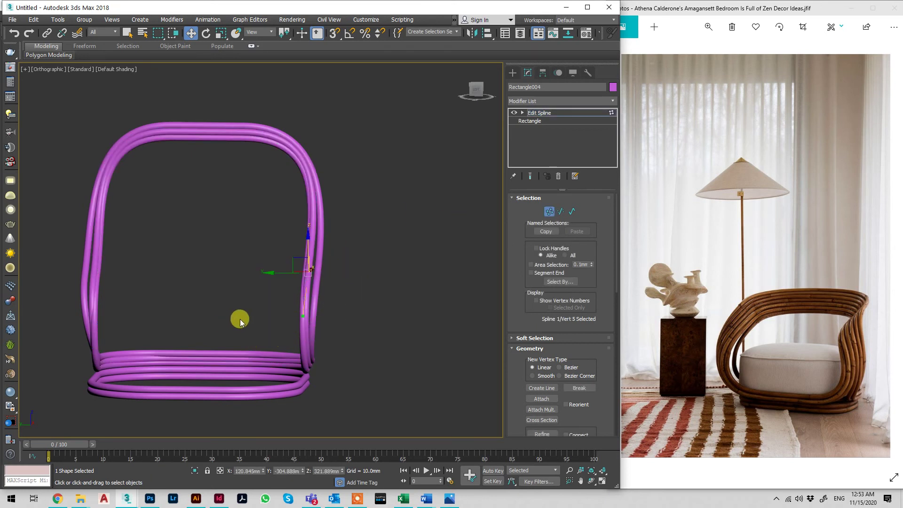
drag(284, 273, 286, 271)
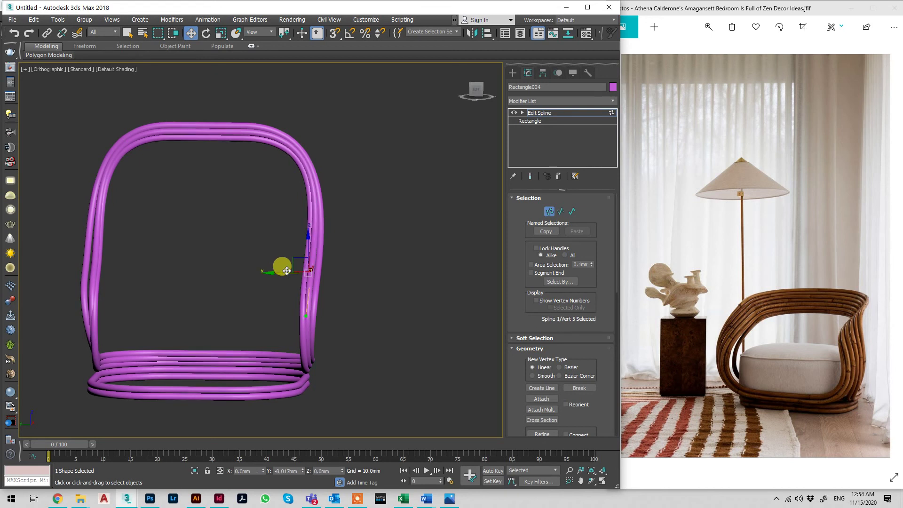
click(607, 113)
Draw a new renderable rectangle spline on the ground beside the chair
scroll(352, 282, down, 5)
alt+middle_drag(339, 258, 288, 262)
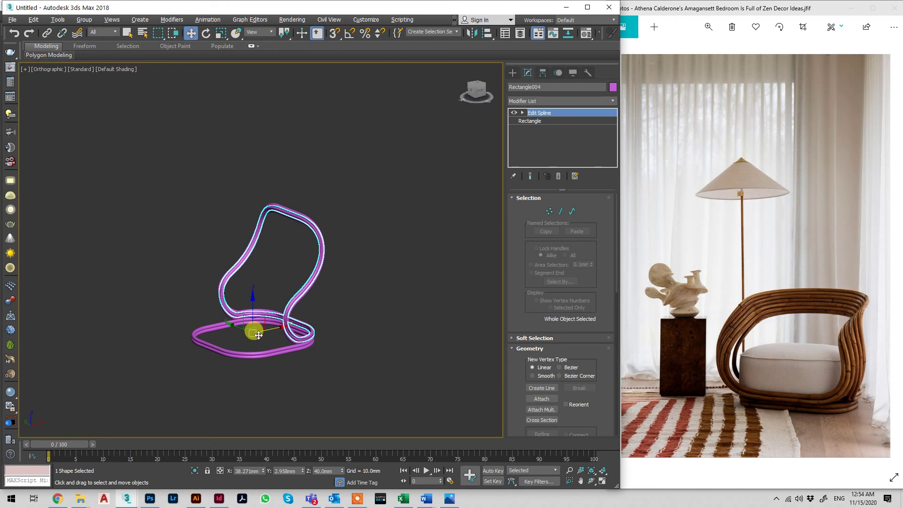
click(508, 75)
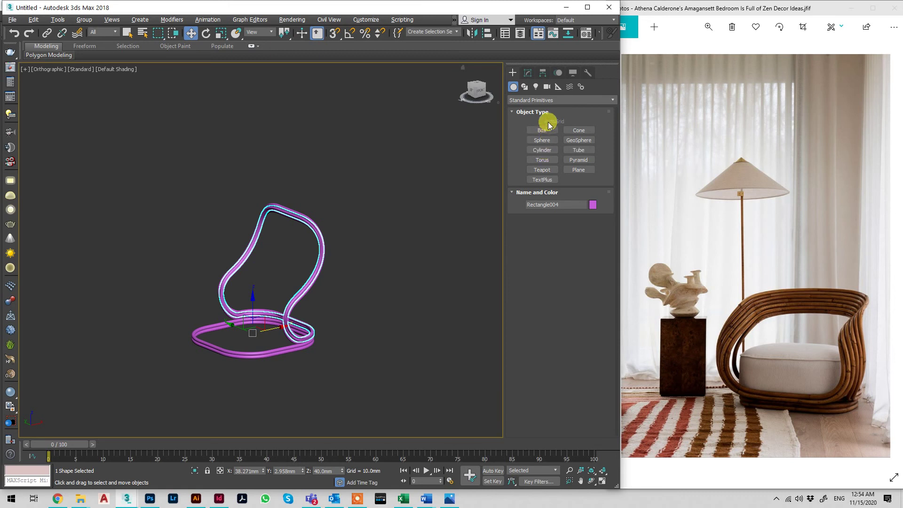
click(526, 88)
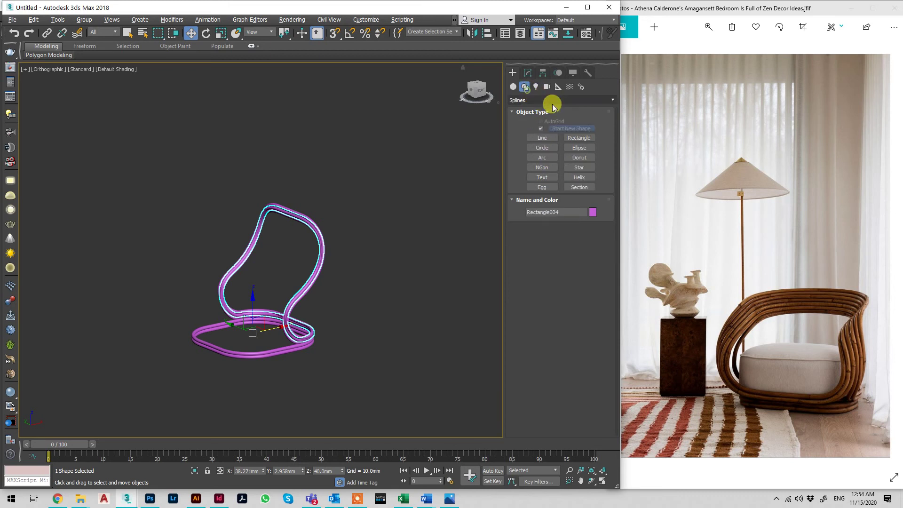
click(578, 138)
drag(413, 361, 338, 418)
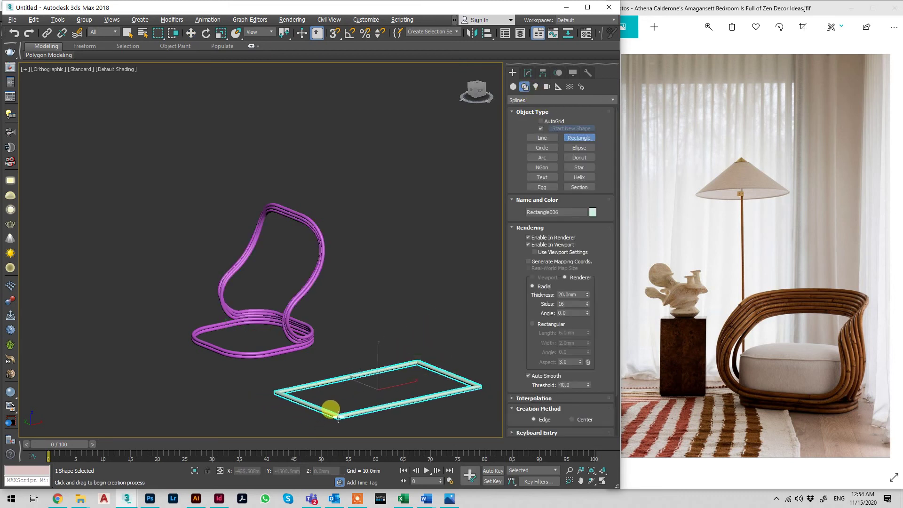
Turn off Enable In Viewport for the new ground rectangle and add an Edit Spline modifier to it
key(w)
alt+middle_drag(431, 344, 422, 362)
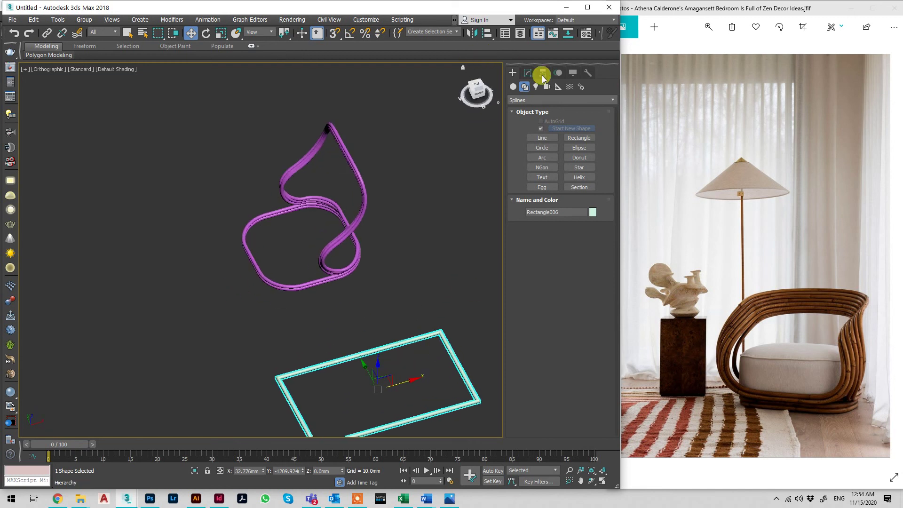
click(528, 73)
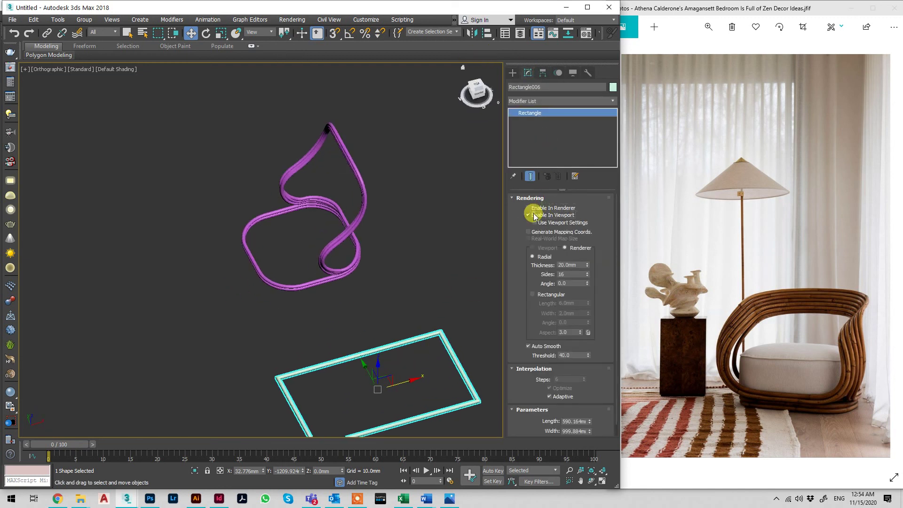
click(533, 216)
click(558, 101)
key(e)
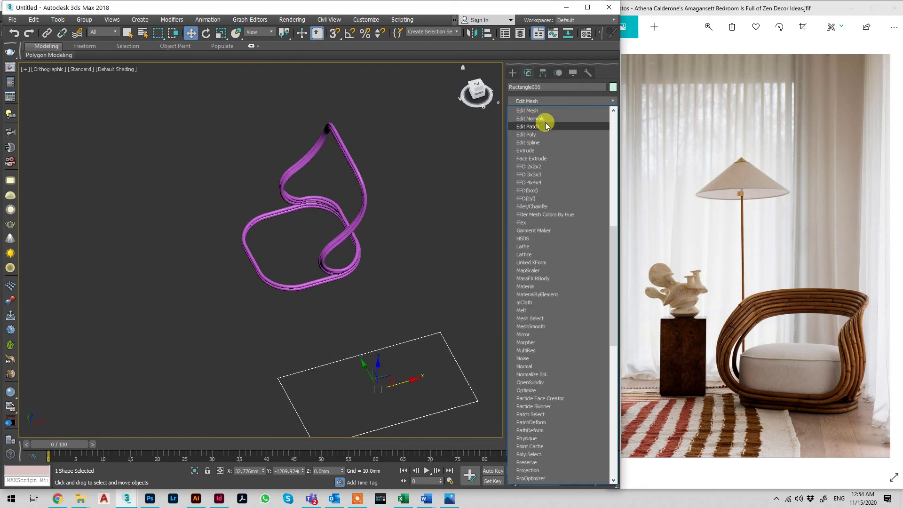
click(528, 142)
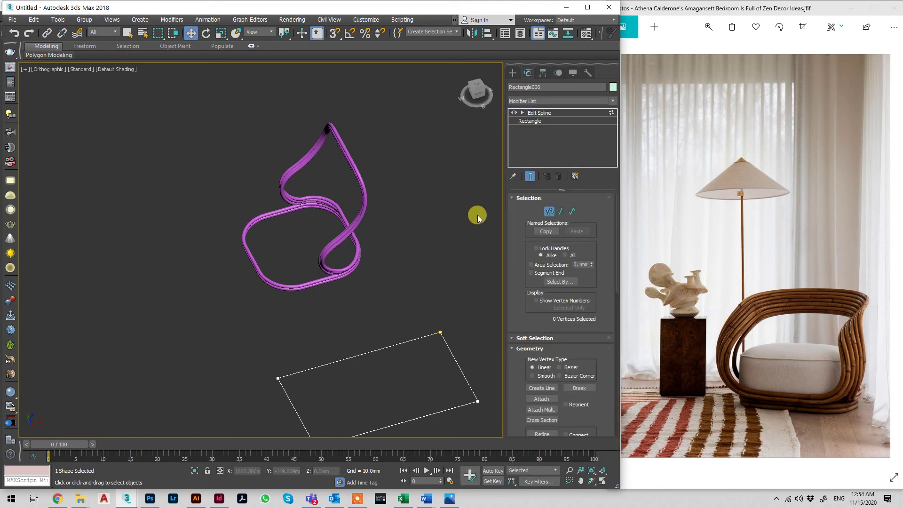
Try adding three vertices along the rectangle's far long edge with Refine, and undo them
scroll(588, 320, down, 4)
scroll(594, 240, up, 4)
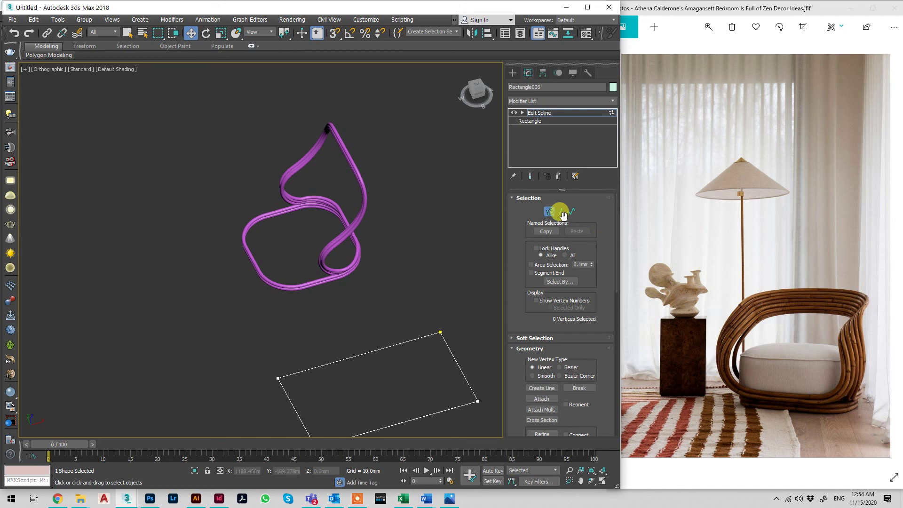
scroll(563, 213, down, 1)
scroll(435, 315, down, 4)
scroll(435, 294, up, 2)
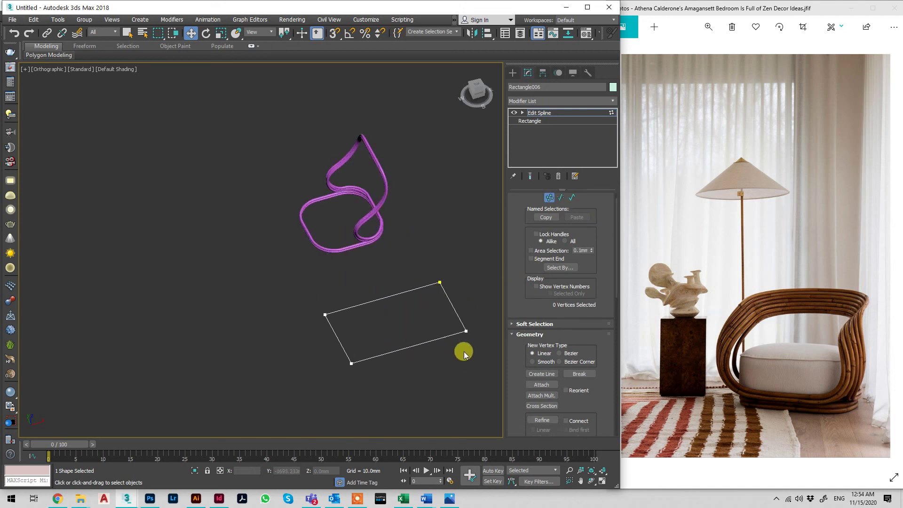
scroll(607, 353, down, 3)
scroll(606, 353, down, 5)
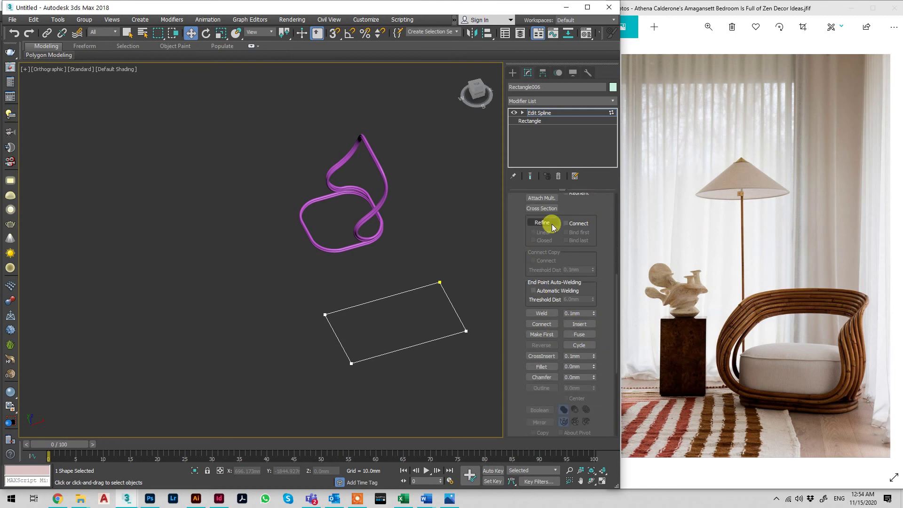
scroll(563, 259, up, 1)
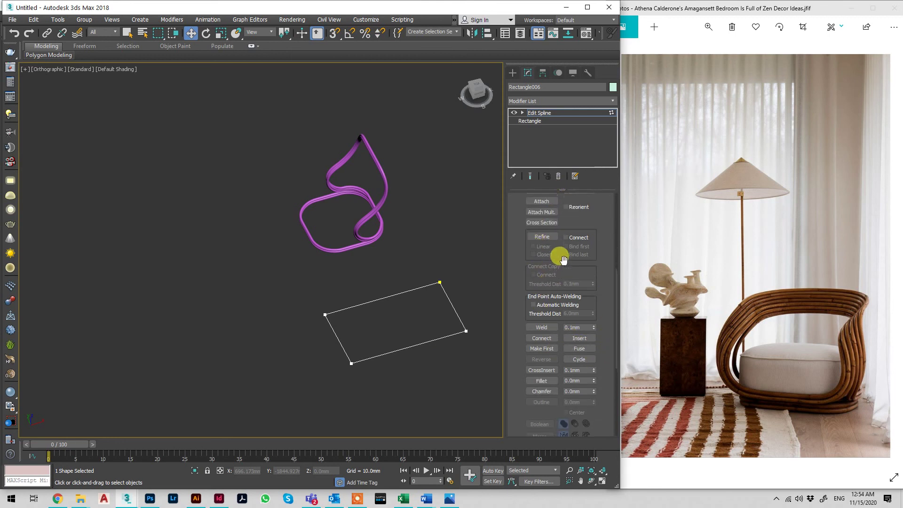
click(539, 224)
click(542, 236)
click(414, 289)
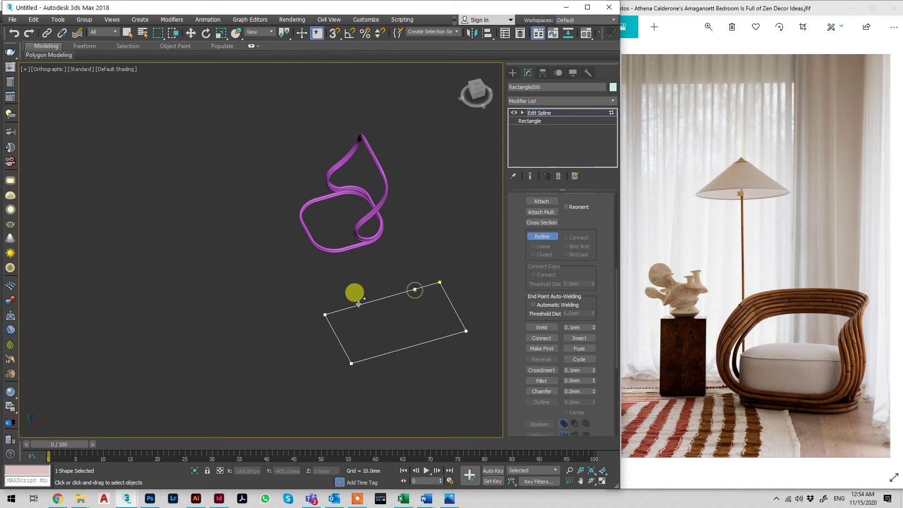
click(357, 307)
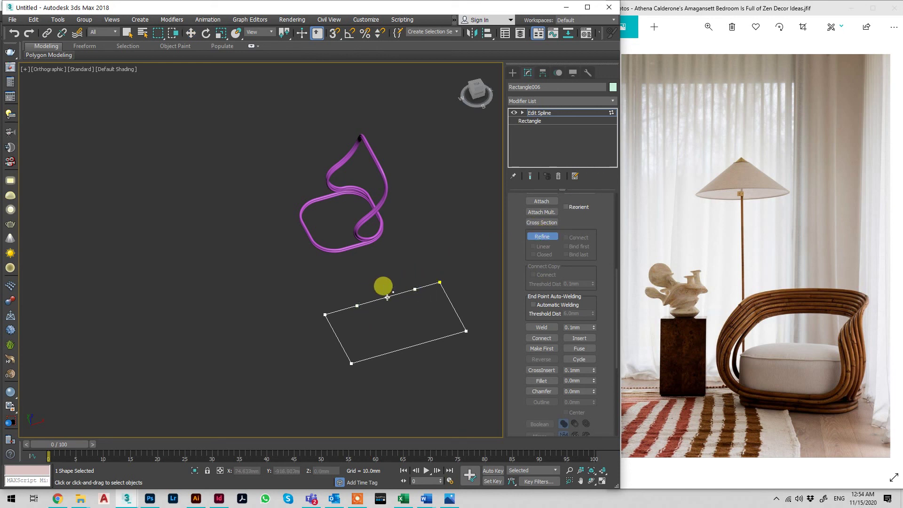
click(387, 297)
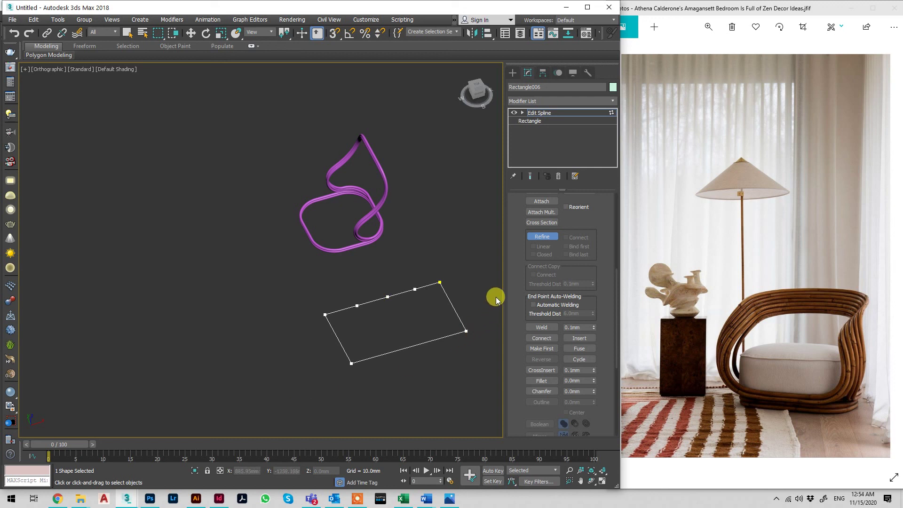
right_click(427, 280)
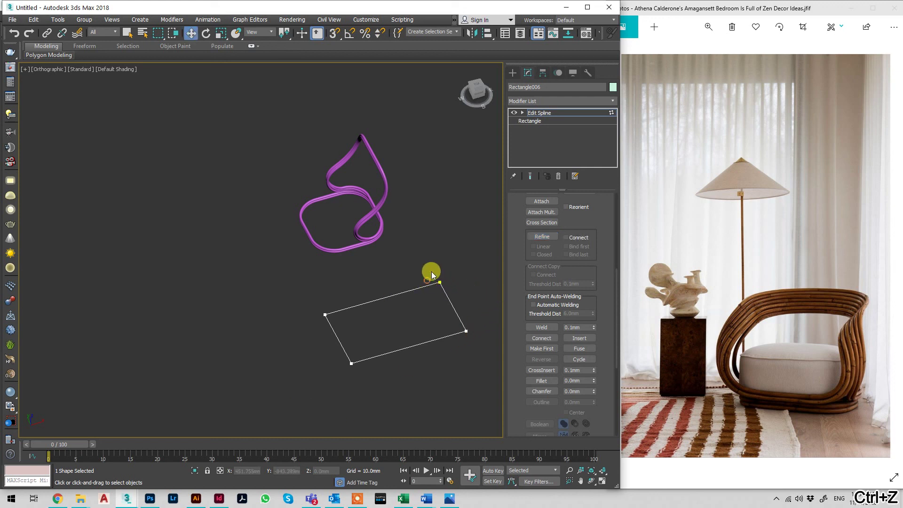
Divide the rectangle's far long segment evenly with a Divide value of 3
click(522, 114)
click(543, 128)
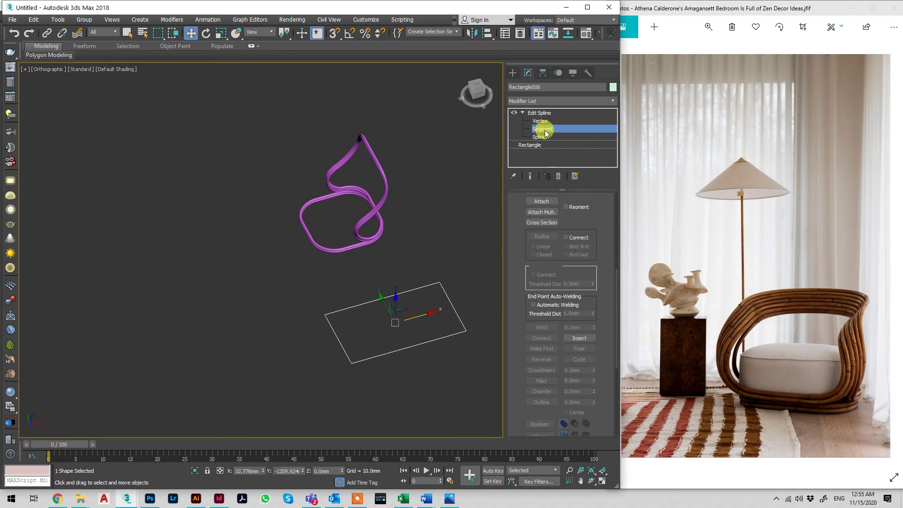
click(383, 298)
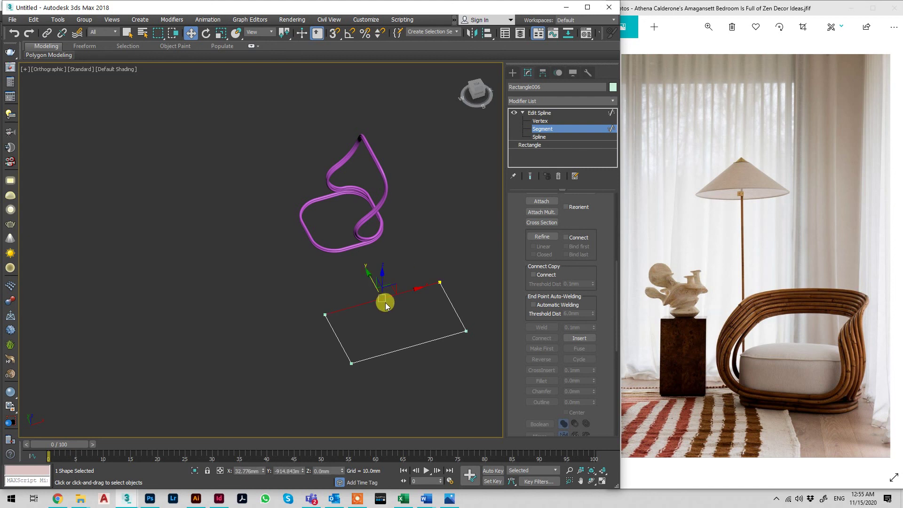
scroll(570, 329, down, 3)
scroll(570, 328, down, 8)
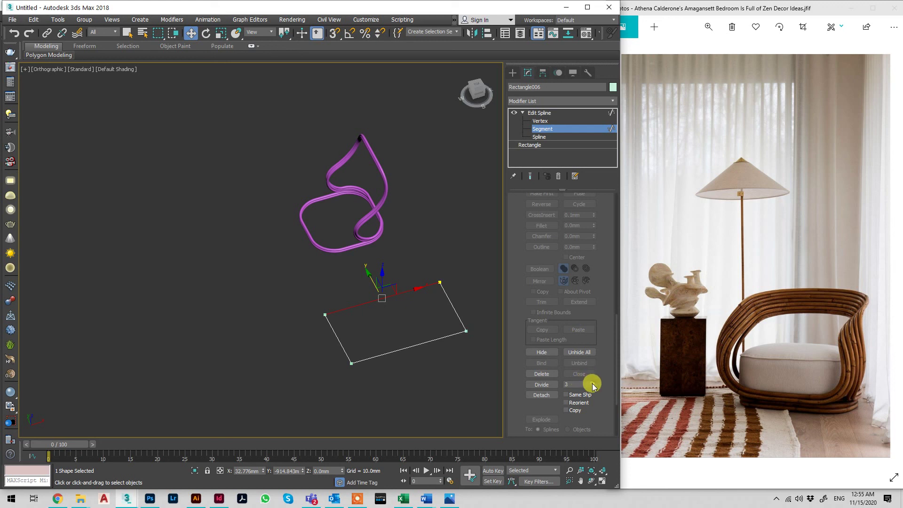
click(543, 385)
scroll(400, 289, up, 2)
middle_drag(452, 253, 418, 258)
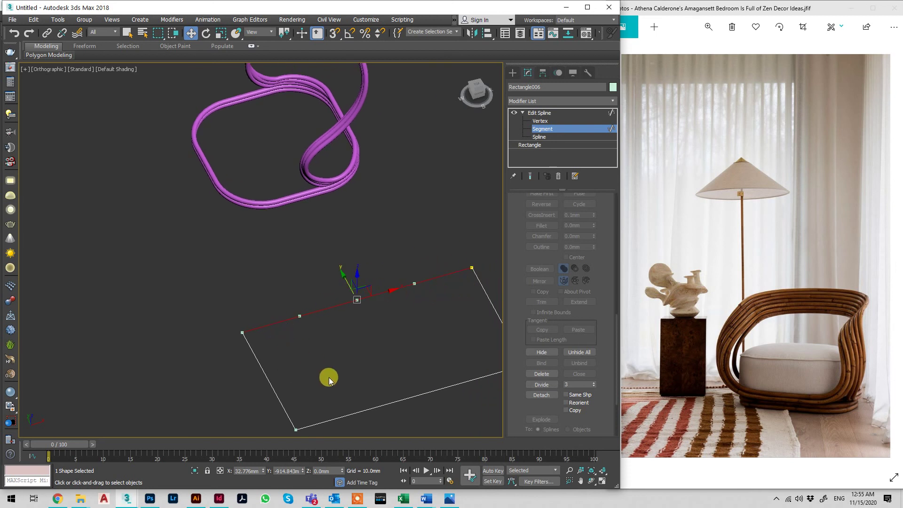
scroll(404, 189, down, 3)
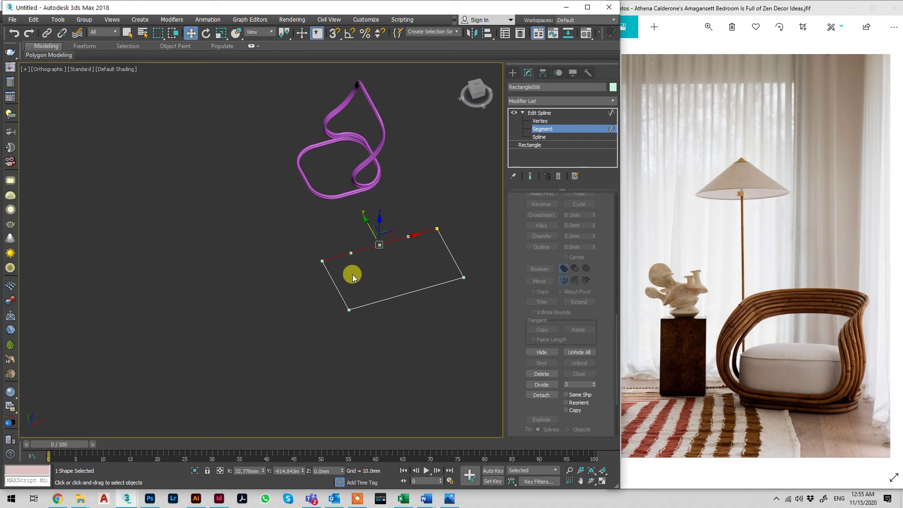
Convert the inner vertex nearest the divided edge's negative-X end to Bezier Corner and finally to Smooth
key(1)
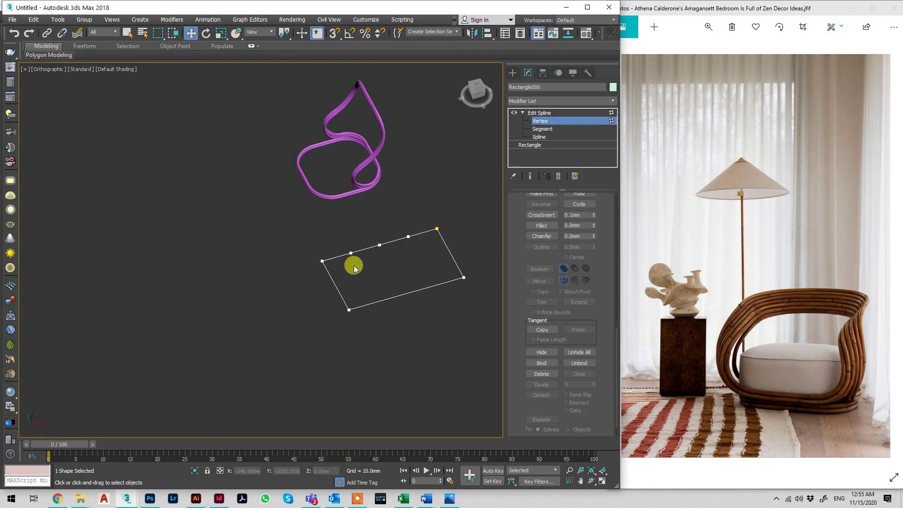
right_click(346, 246)
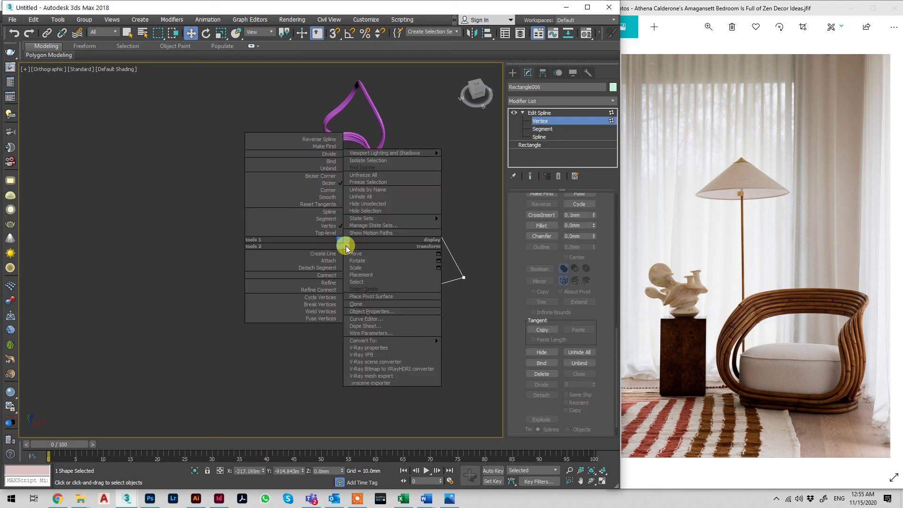
click(327, 176)
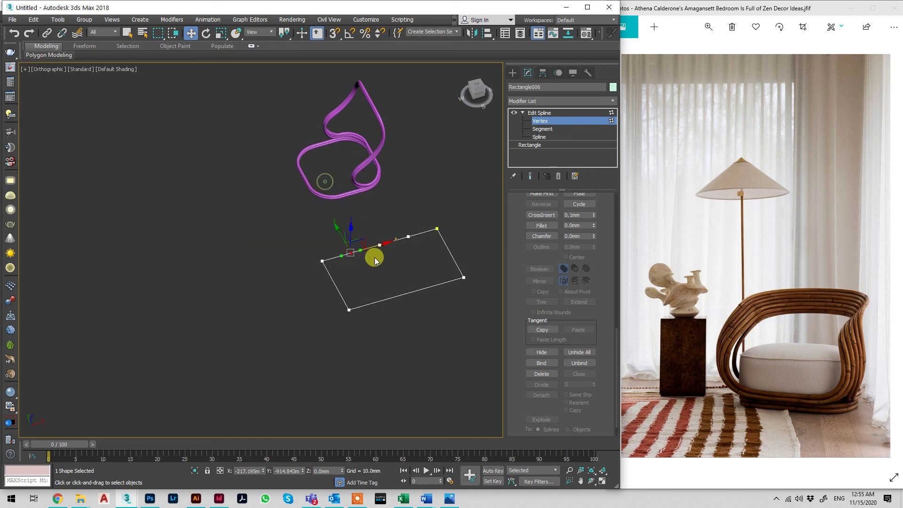
scroll(366, 265, up, 3)
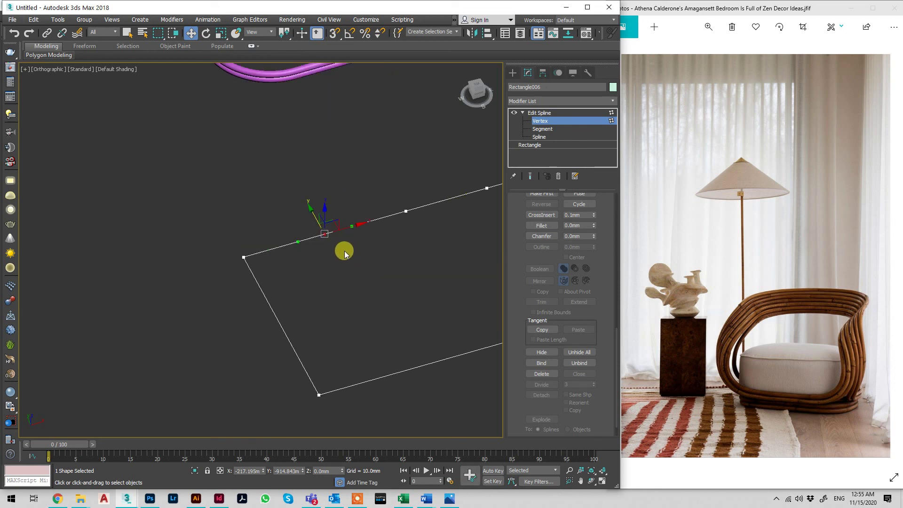
right_click(305, 212)
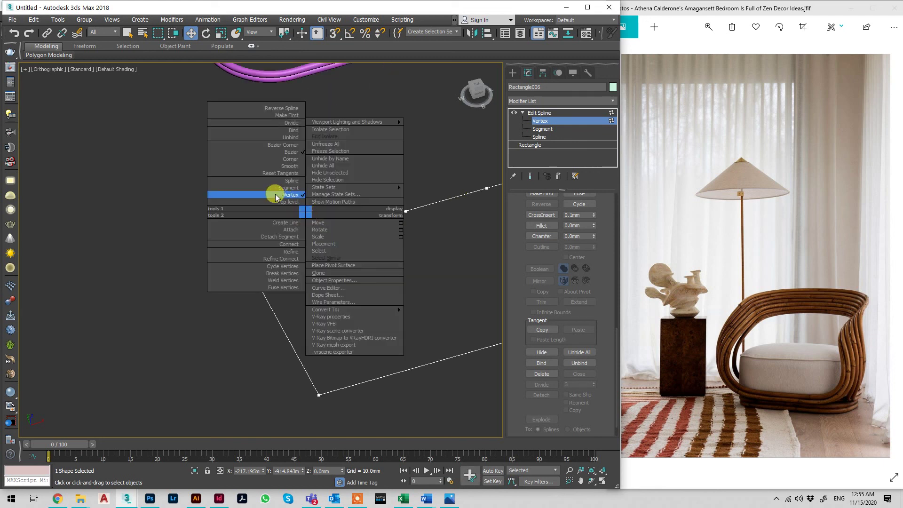
click(280, 166)
Move the smoothed vertex about -54 mm along Y and leave vertex editing
drag(323, 233, 293, 235)
scroll(301, 261, down, 5)
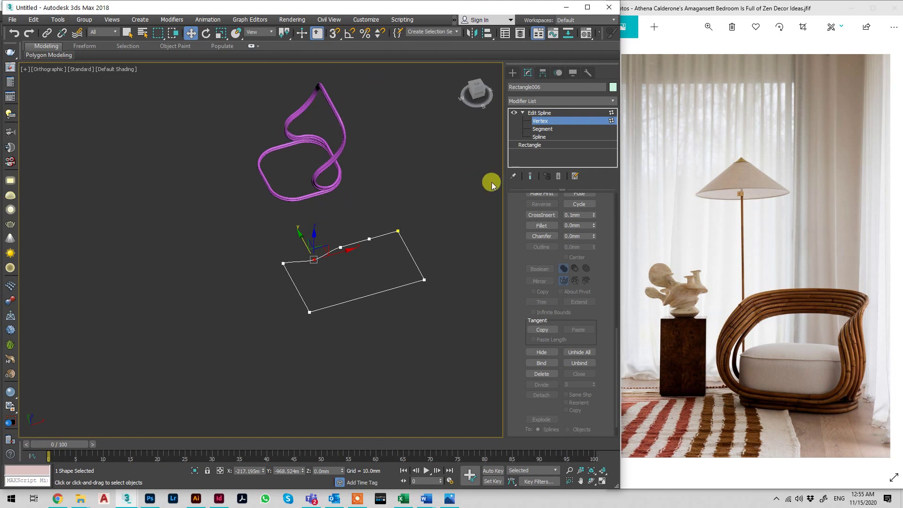
click(551, 113)
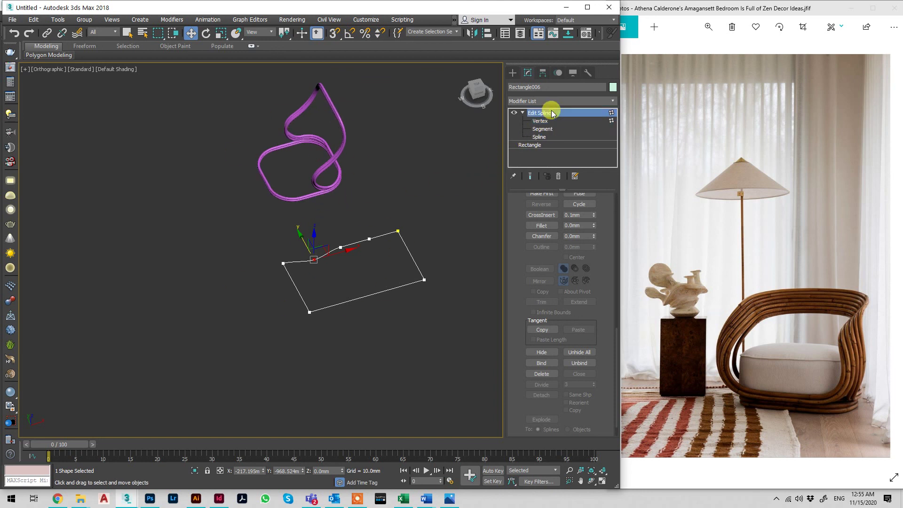
scroll(372, 275, down, 3)
middle_drag(372, 275, 360, 286)
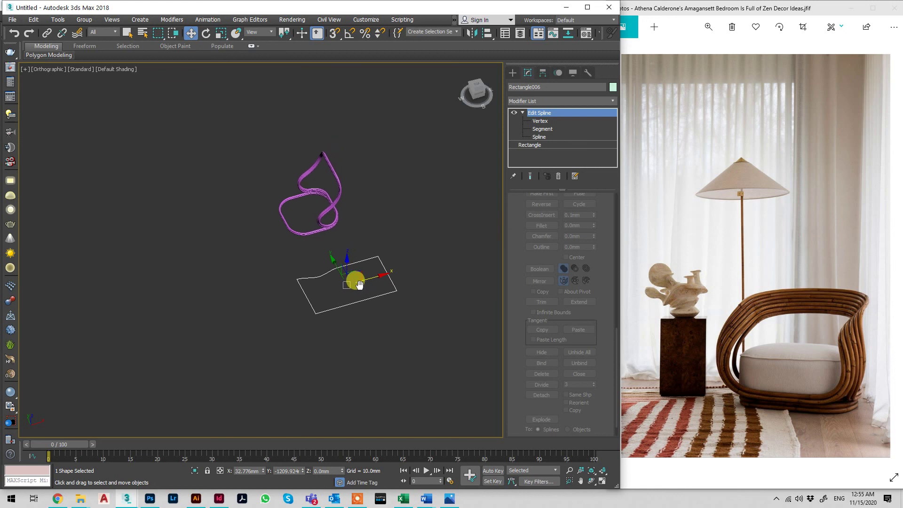